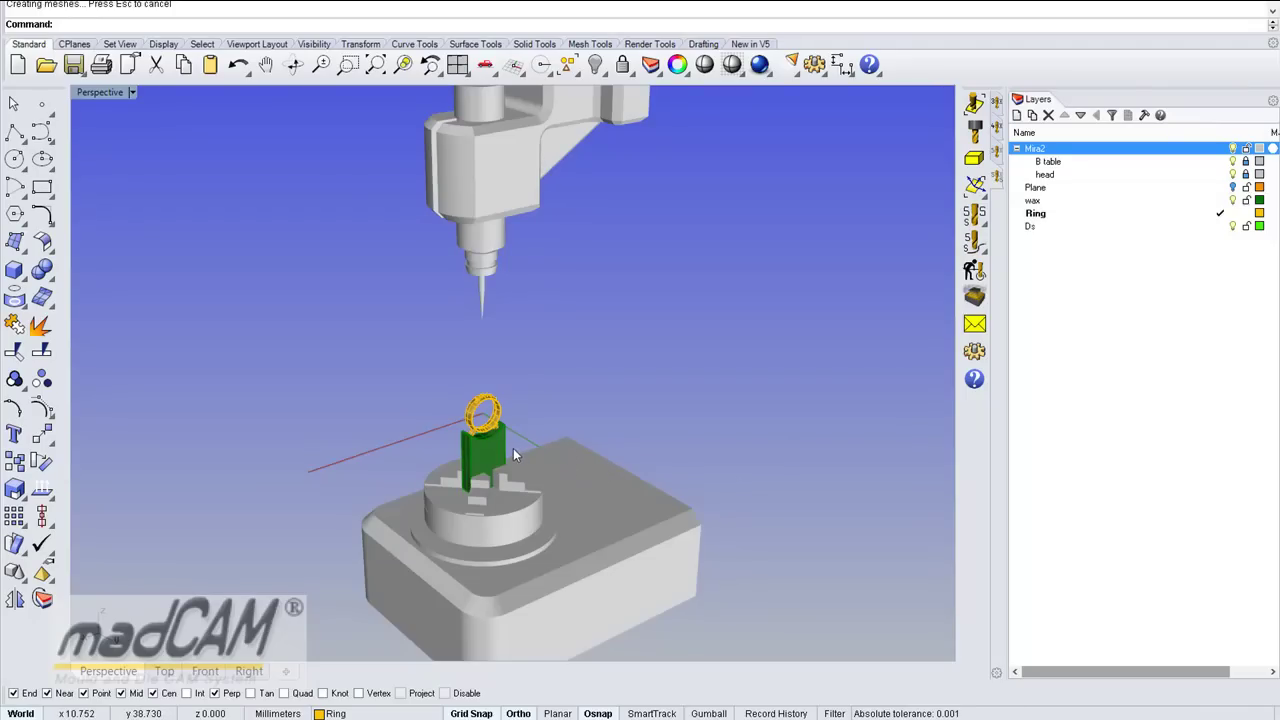
# Step: Hide the Mira2 and wax layers and make Ds the current layer
pyautogui.scroll(4, 498, 443)
pyautogui.moveTo(504, 357)
pyautogui.mouseDown(button='right')
pyautogui.moveTo(640, 366)
pyautogui.moveTo(511, 378)
pyautogui.mouseUp(button='right')
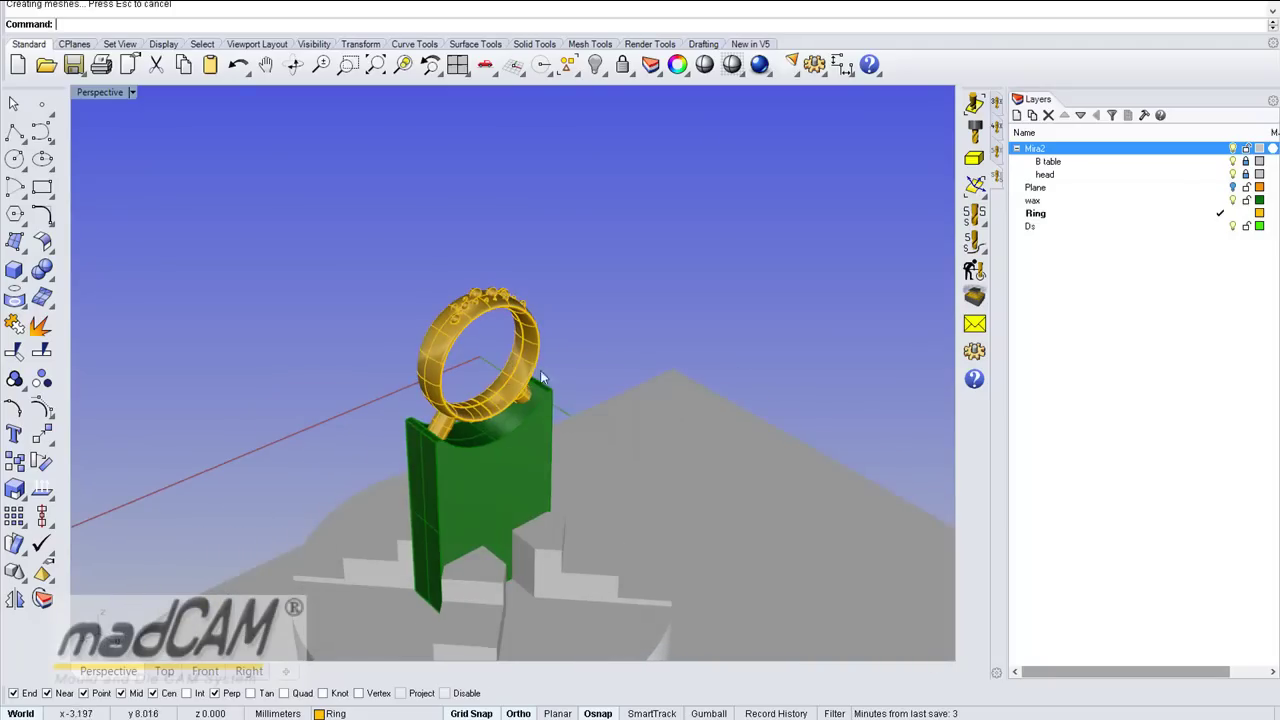
pyautogui.scroll(-4, 525, 380)
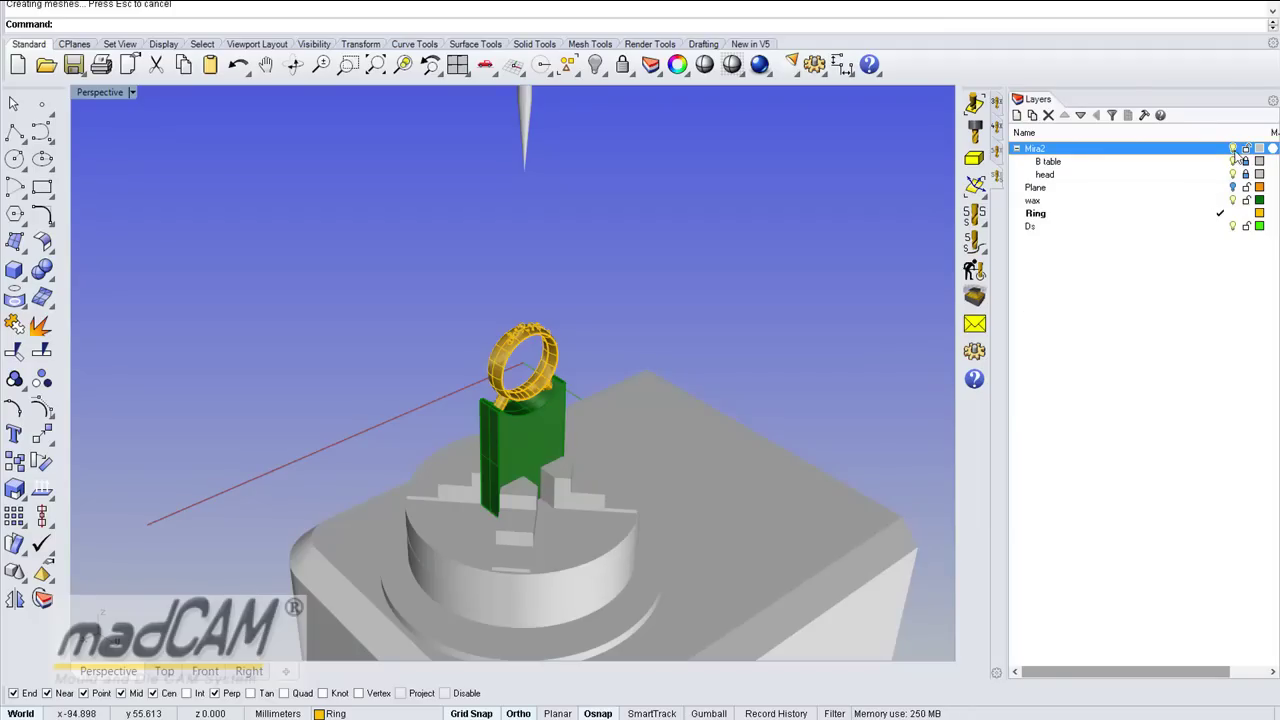
pyautogui.click(1234, 148)
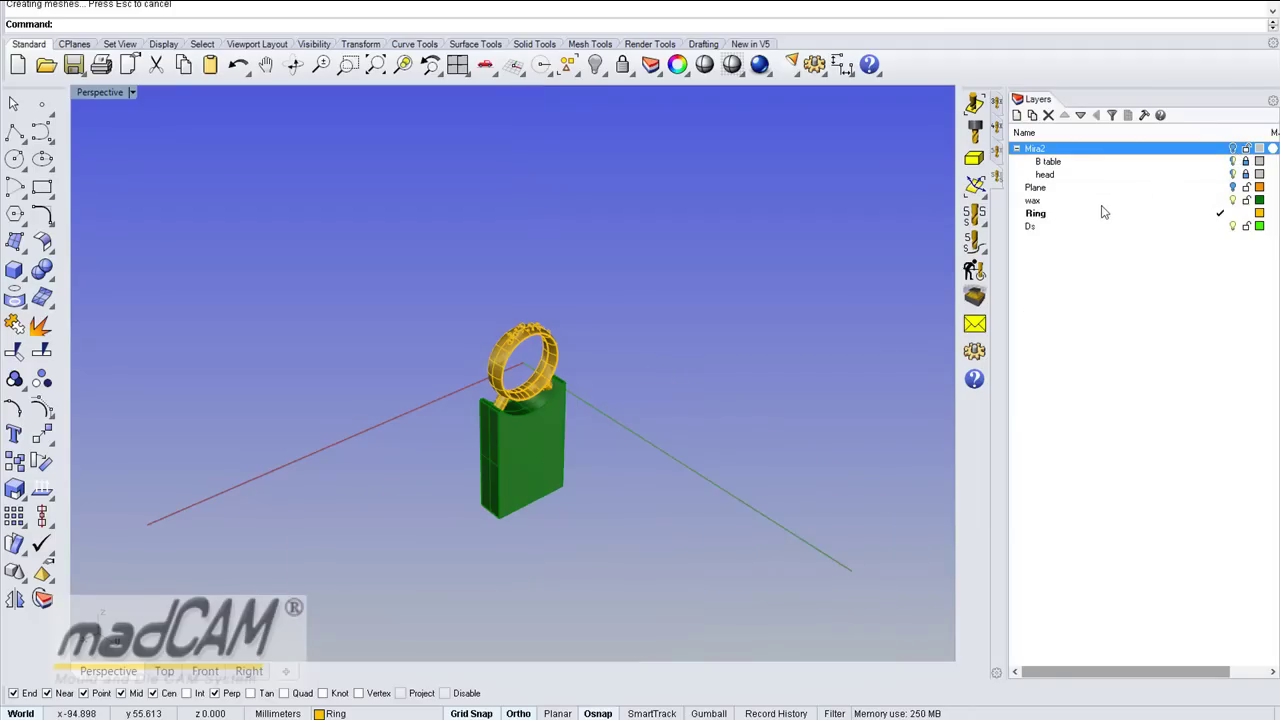
pyautogui.click(1233, 201)
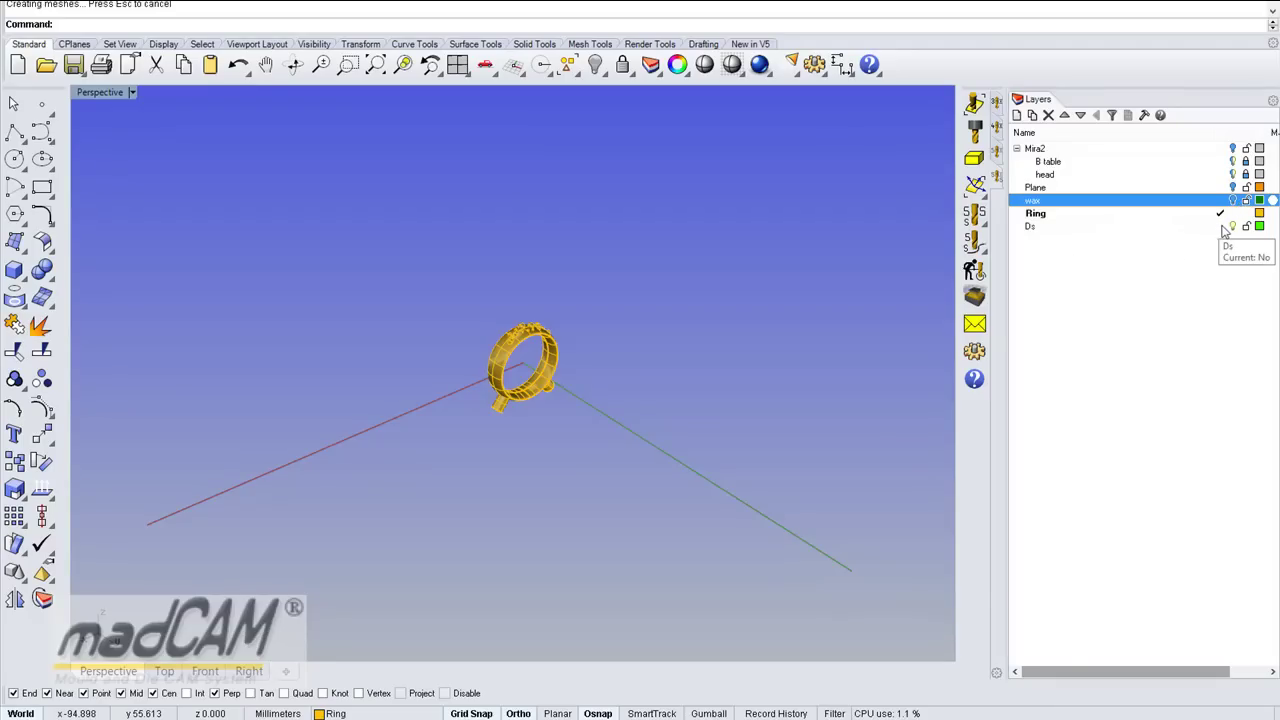
pyautogui.click(1220, 228)
# Step: In the Right view, draw a corner-to-corner plane extending past the upper part of the ring band, with its second corner at y 5, z 5
pyautogui.scroll(6, 557, 300)
pyautogui.scroll(5, 530, 304)
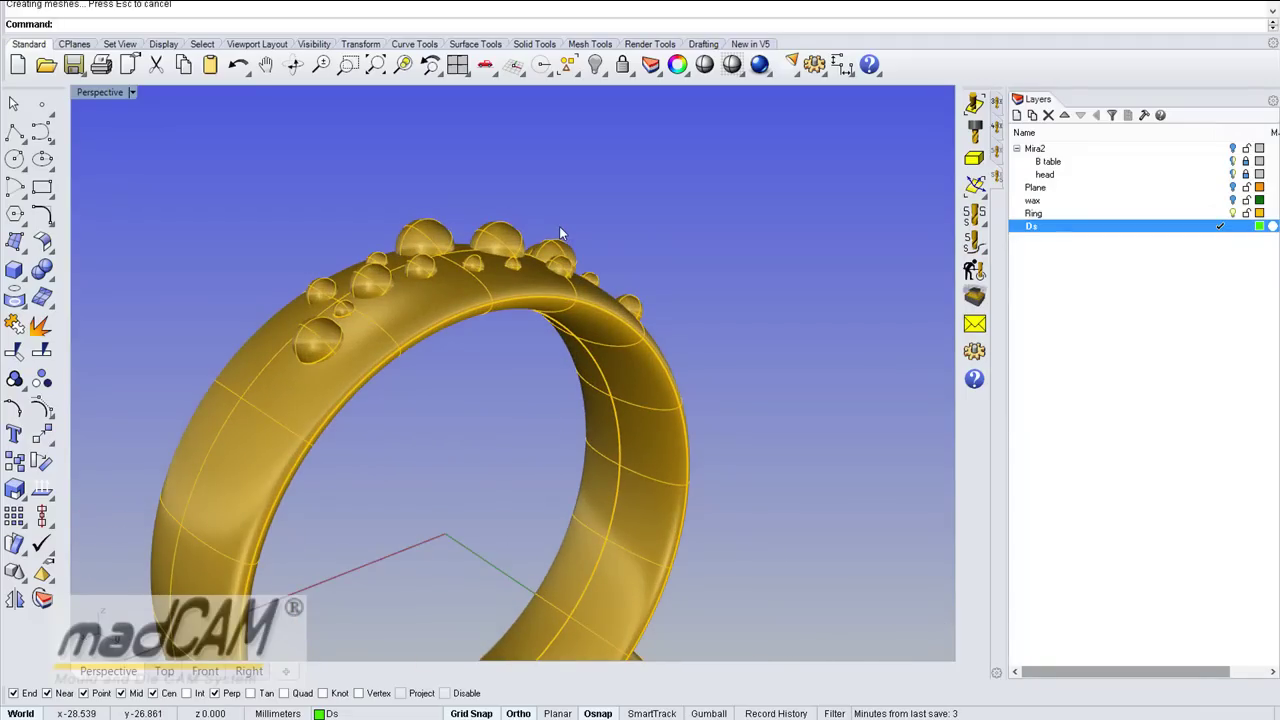
pyautogui.moveTo(557, 293); pyautogui.dragTo(559, 341, button='right')
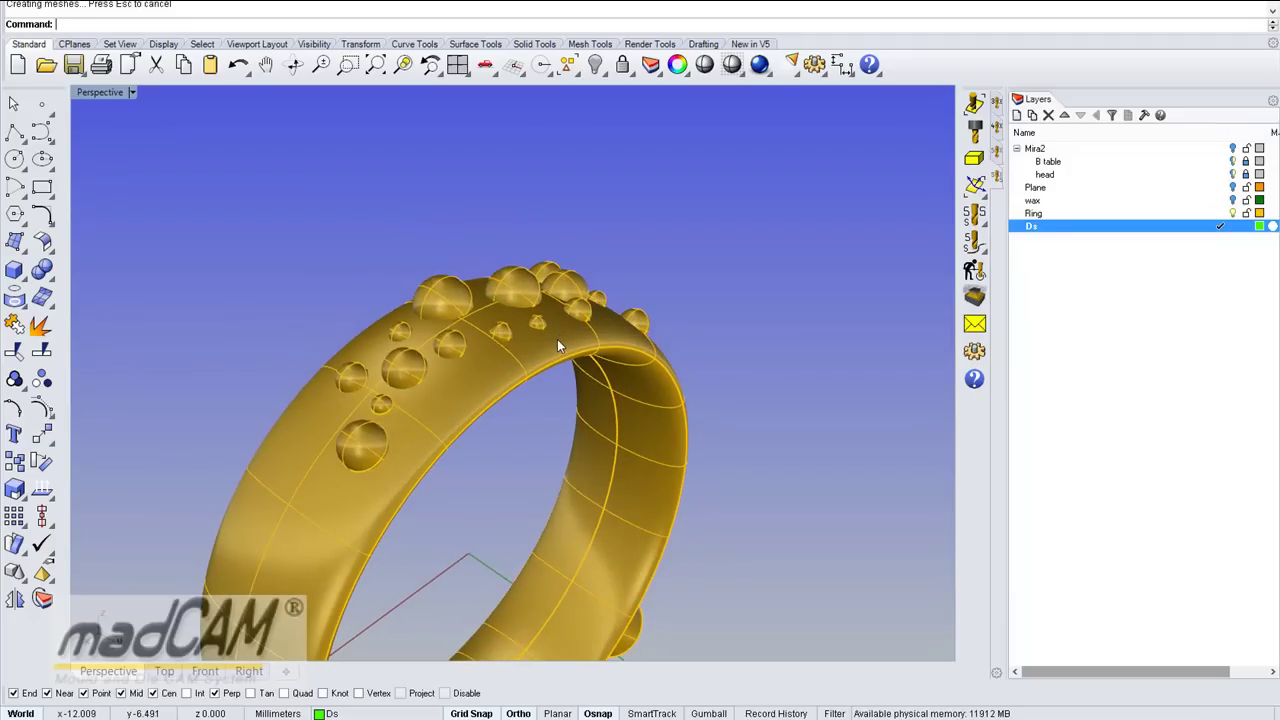
pyautogui.moveTo(614, 325); pyautogui.dragTo(583, 305, button='right')
pyautogui.hotkey('ctrl', 'F2')
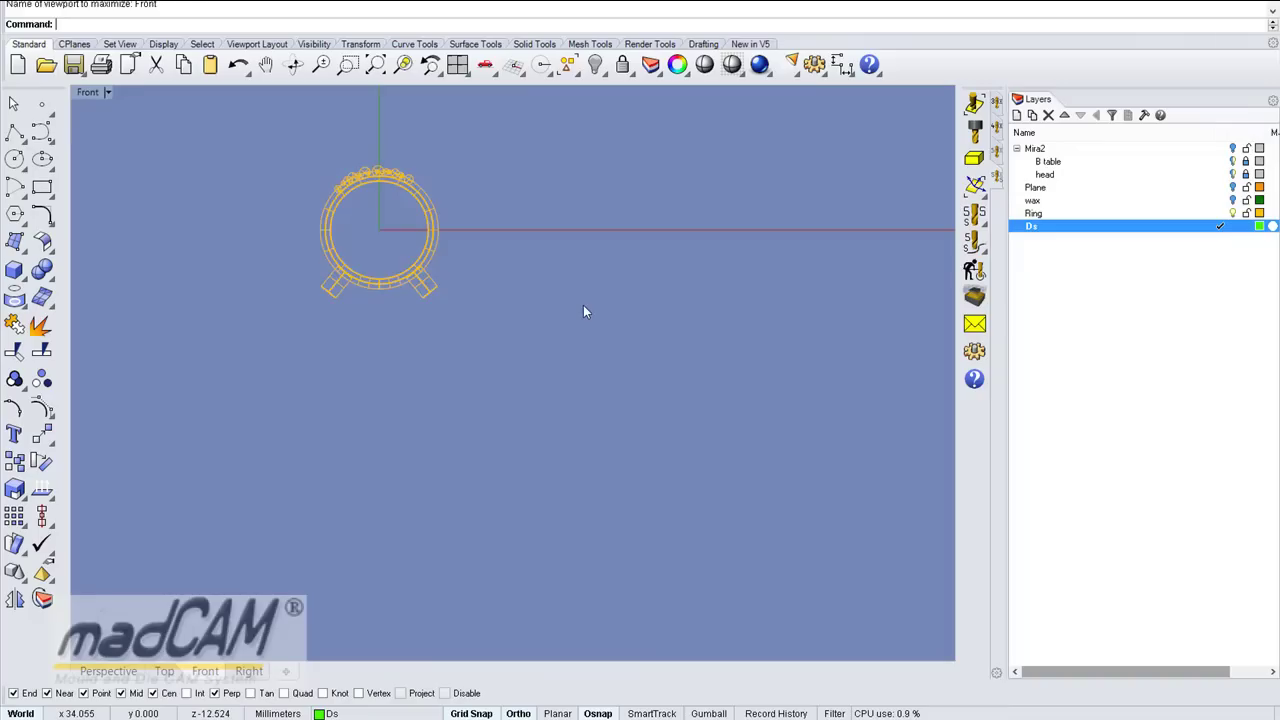
pyautogui.hotkey('ctrl', 'F3')
pyautogui.scroll(-3, 590, 306)
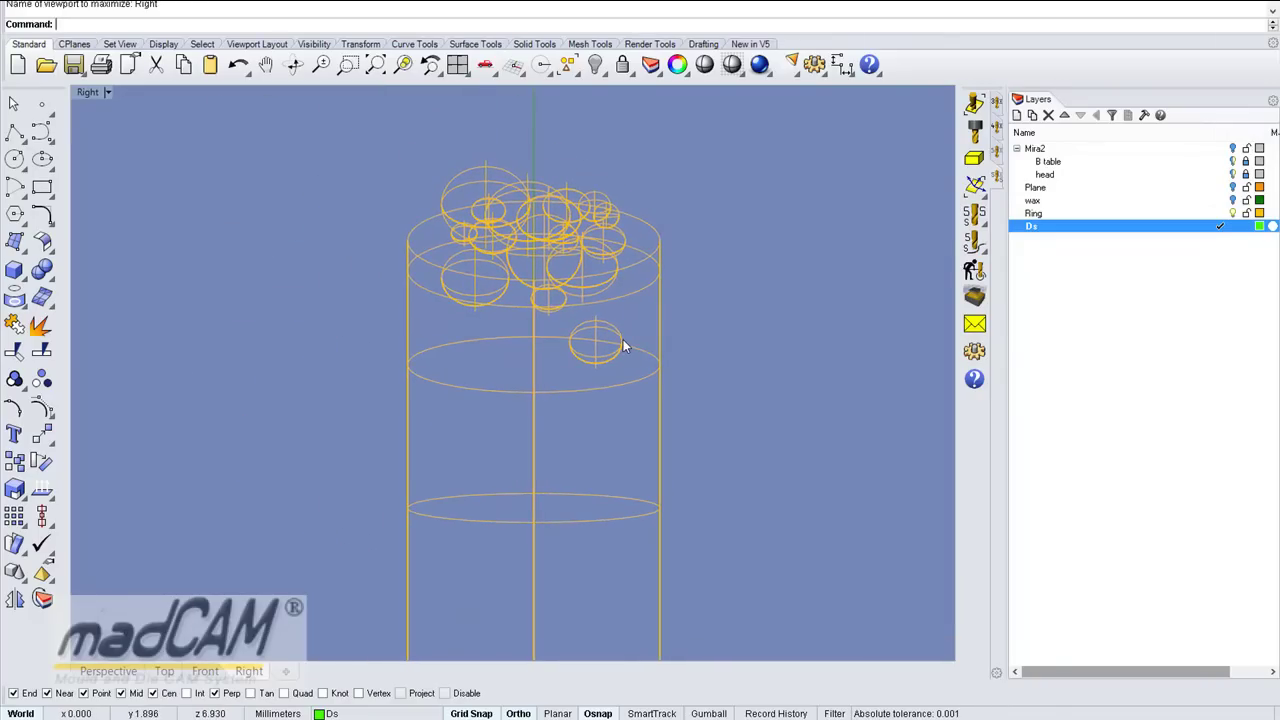
pyautogui.scroll(2, 612, 288)
pyautogui.moveTo(615, 276); pyautogui.dragTo(601, 307, button='right')
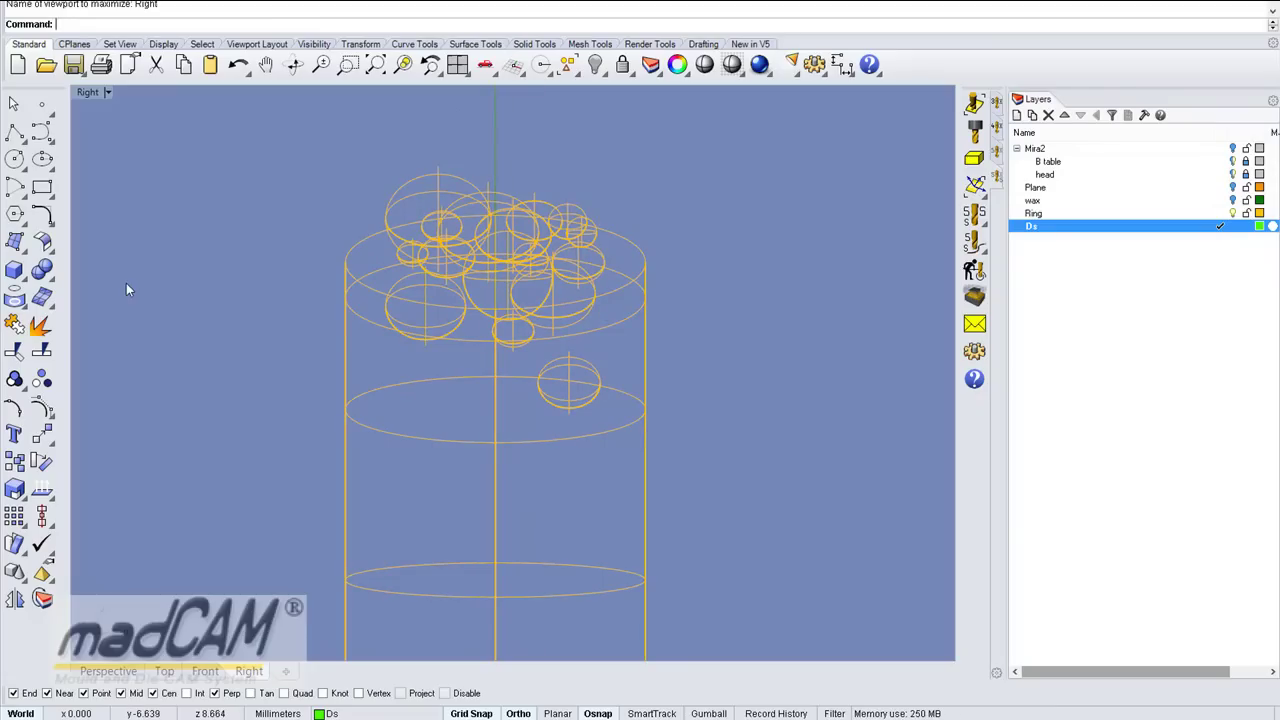
pyautogui.click(462, 45)
pyautogui.click(15, 269)
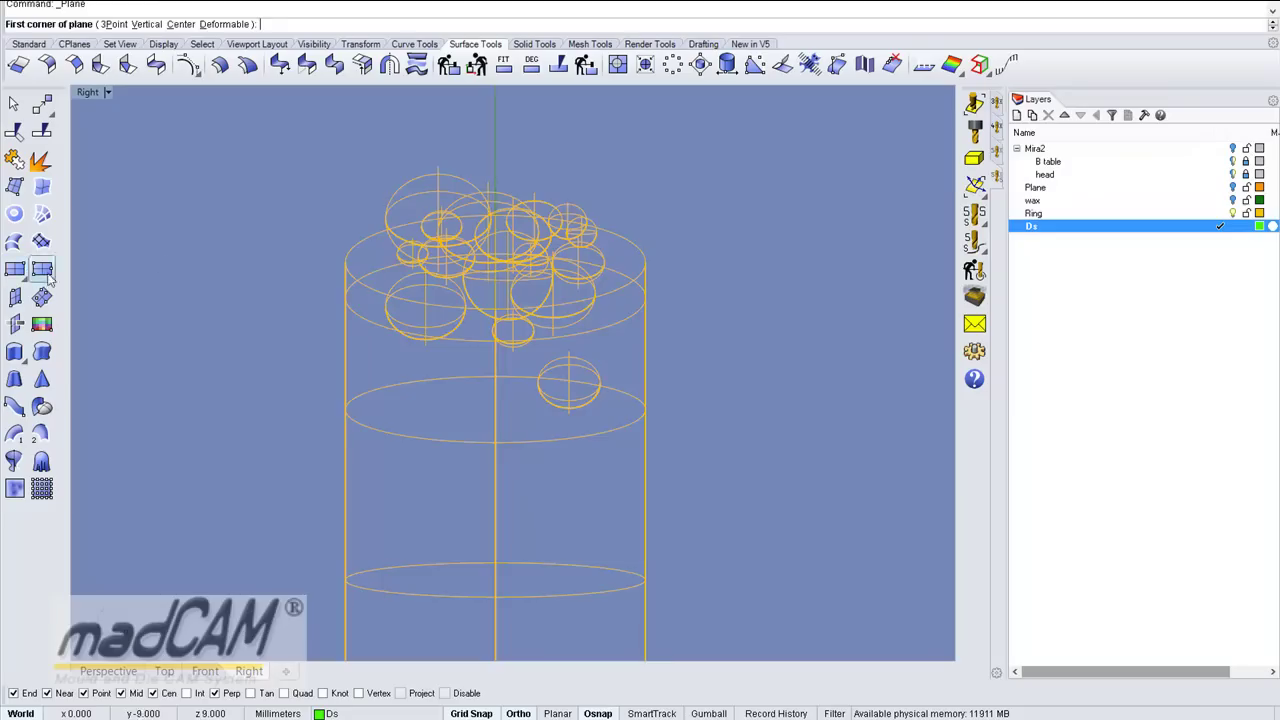
pyautogui.click(218, 151)
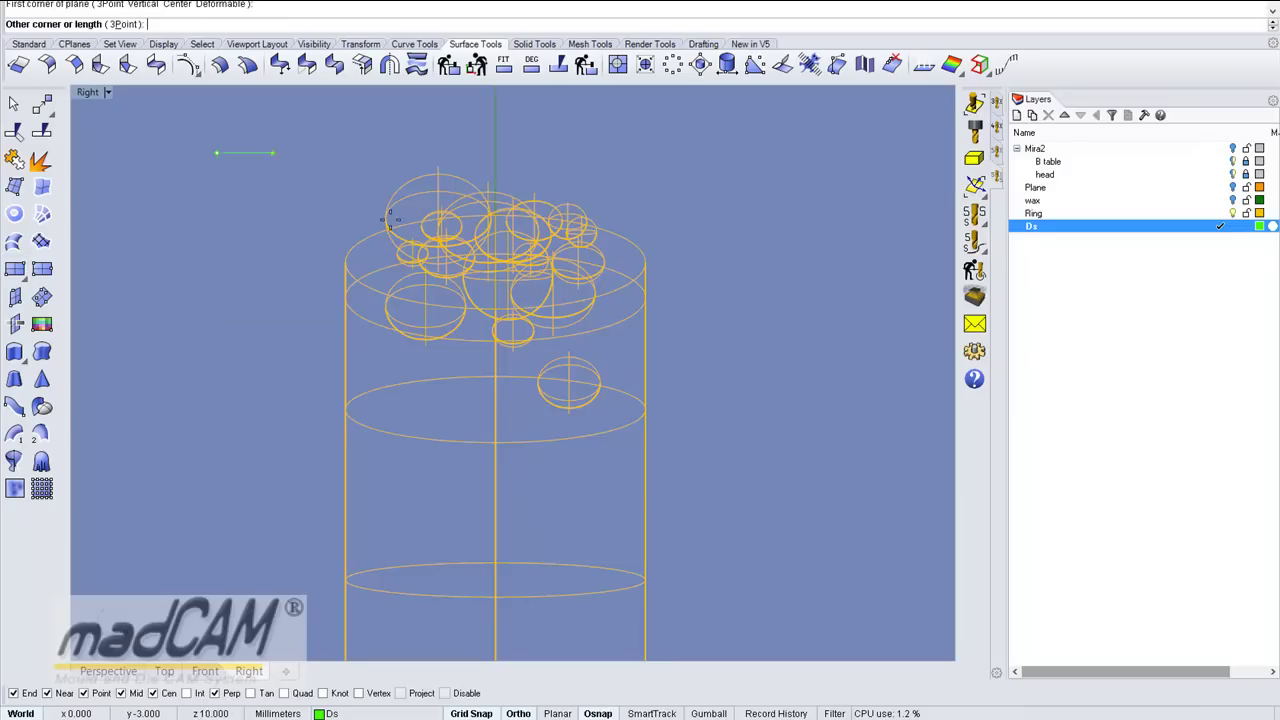
pyautogui.click(765, 474)
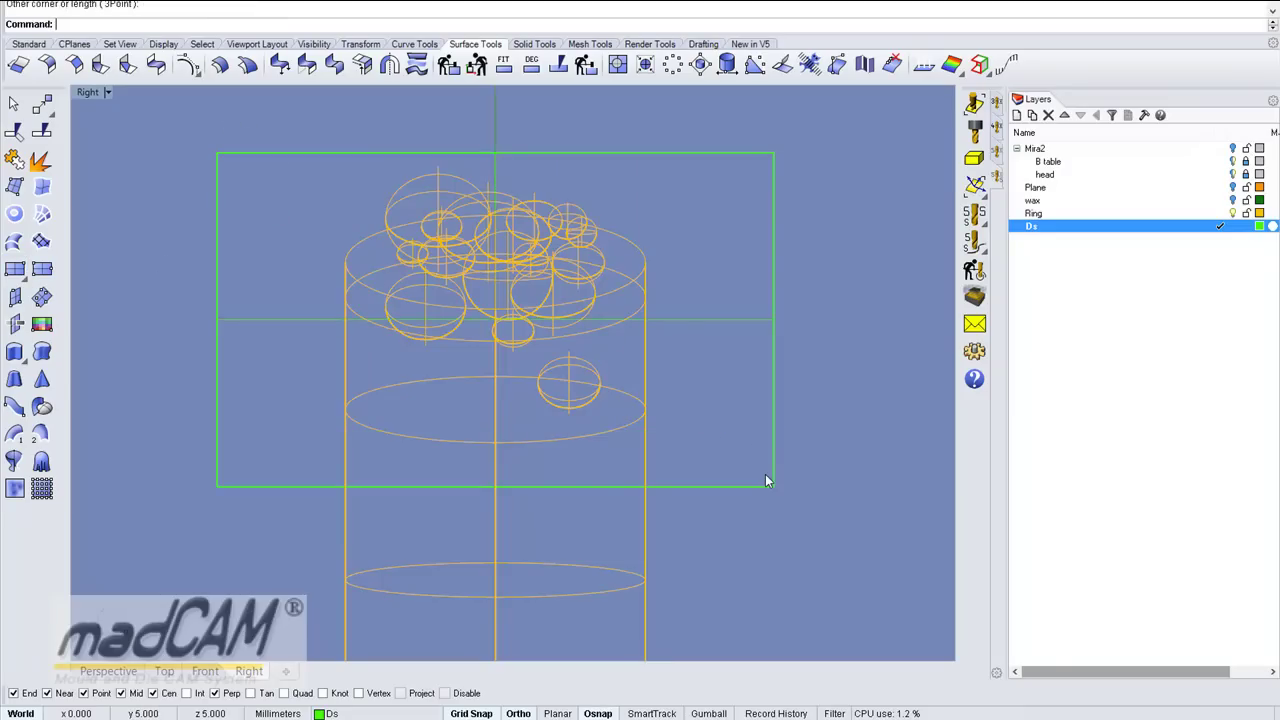
# Step: Create the intersection curve between the ring band and the plane that cuts through it
pyautogui.hotkey('ctrl', 'F4')
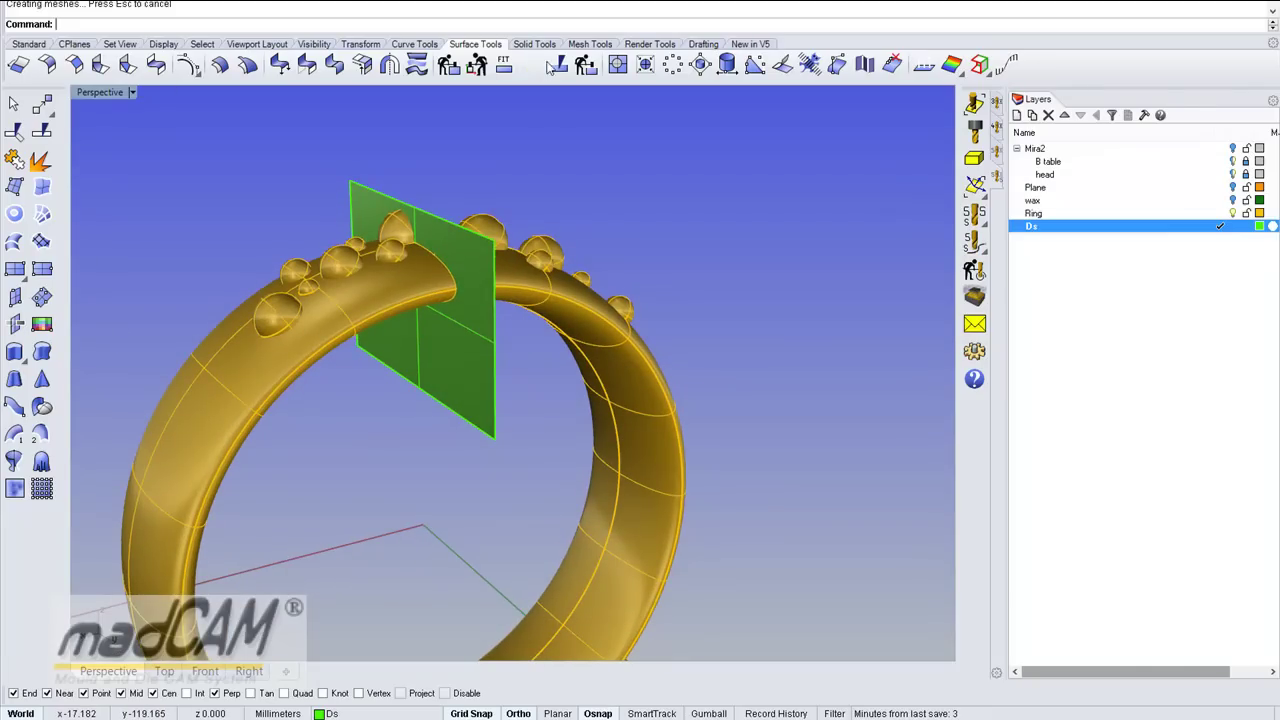
pyautogui.click(422, 45)
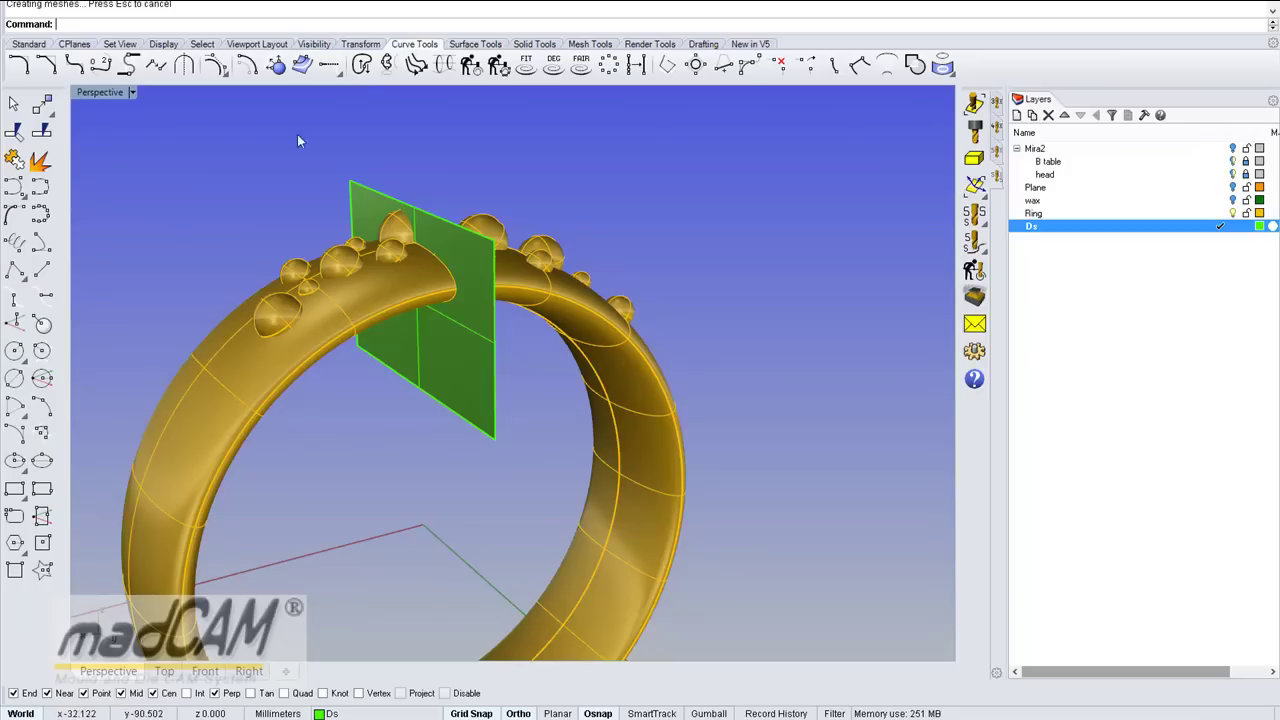
pyautogui.click(944, 68)
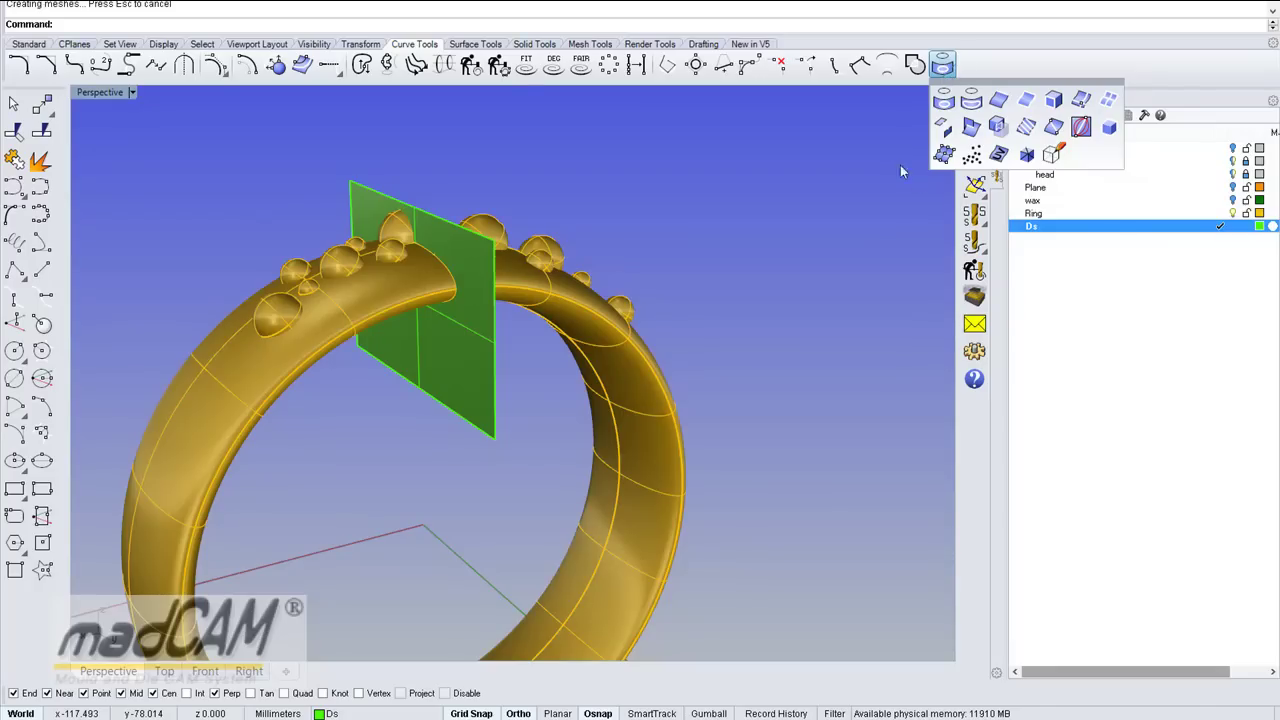
pyautogui.click(971, 127)
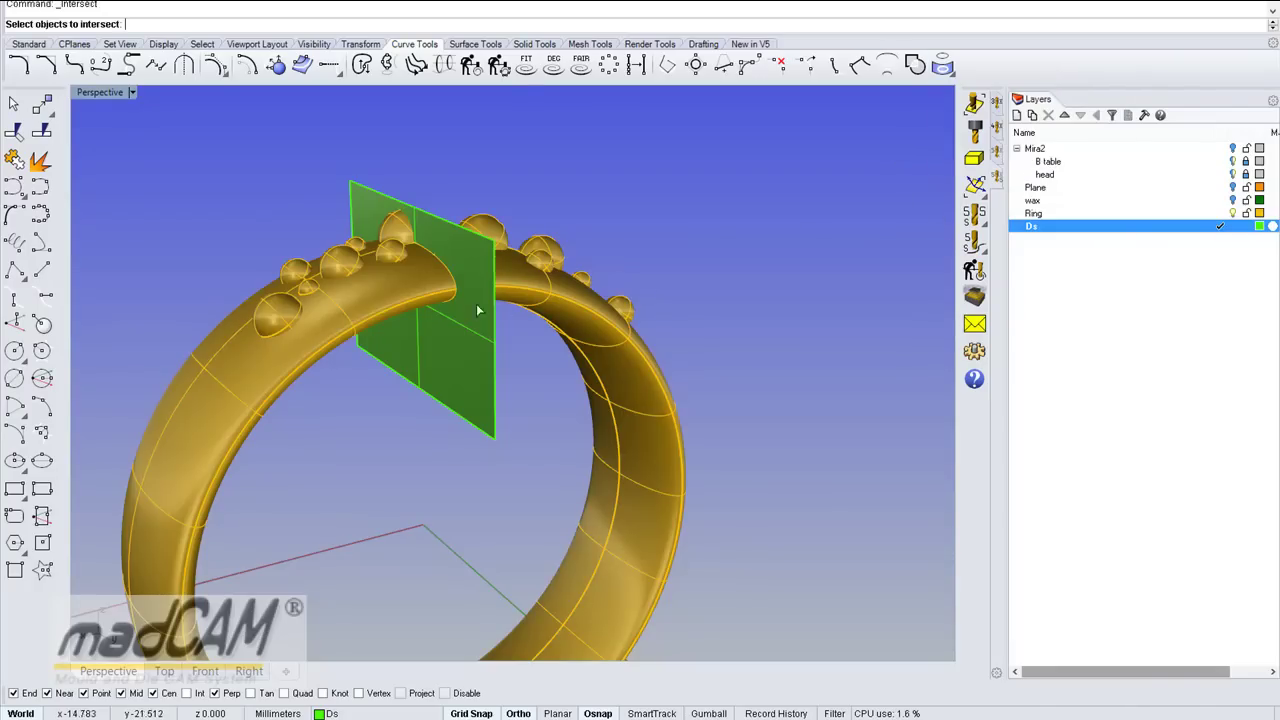
pyautogui.click(425, 306)
pyautogui.click(479, 362)
pyautogui.press('Return')
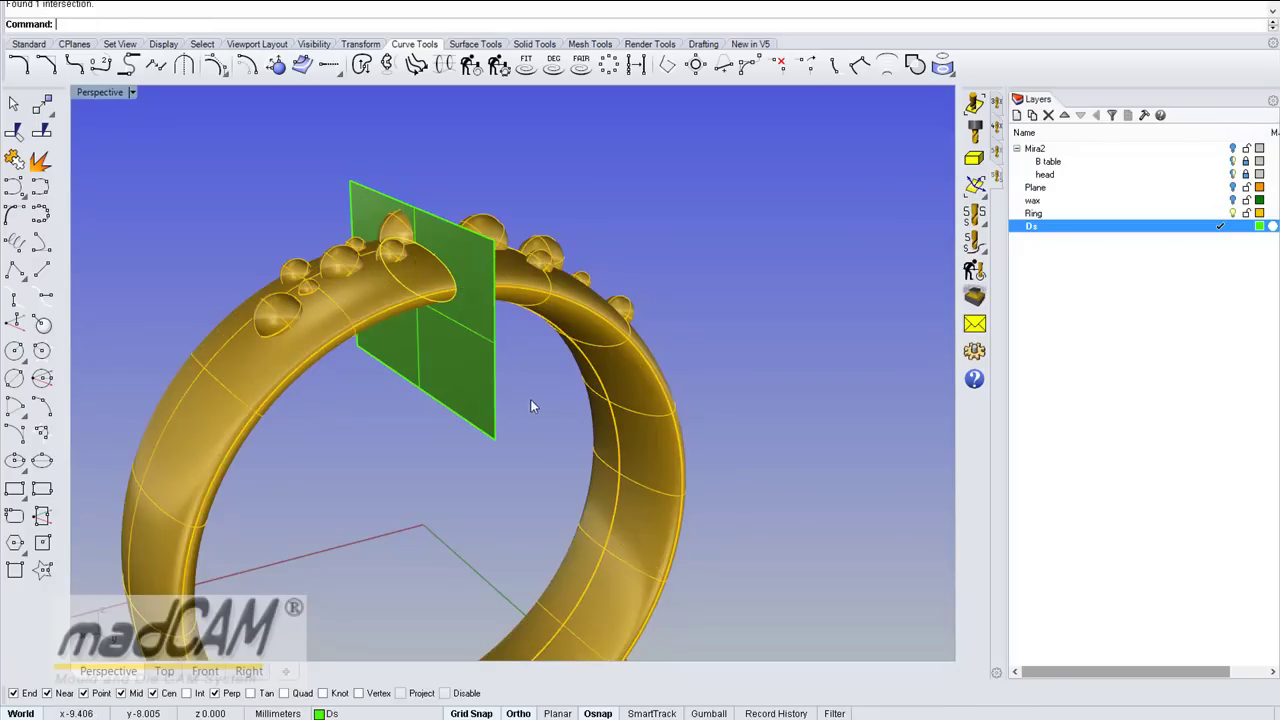
# Step: Delete the cutting plane and hide the Ring layer, leaving only the section curve
pyautogui.click(474, 390)
pyautogui.press('Delete')
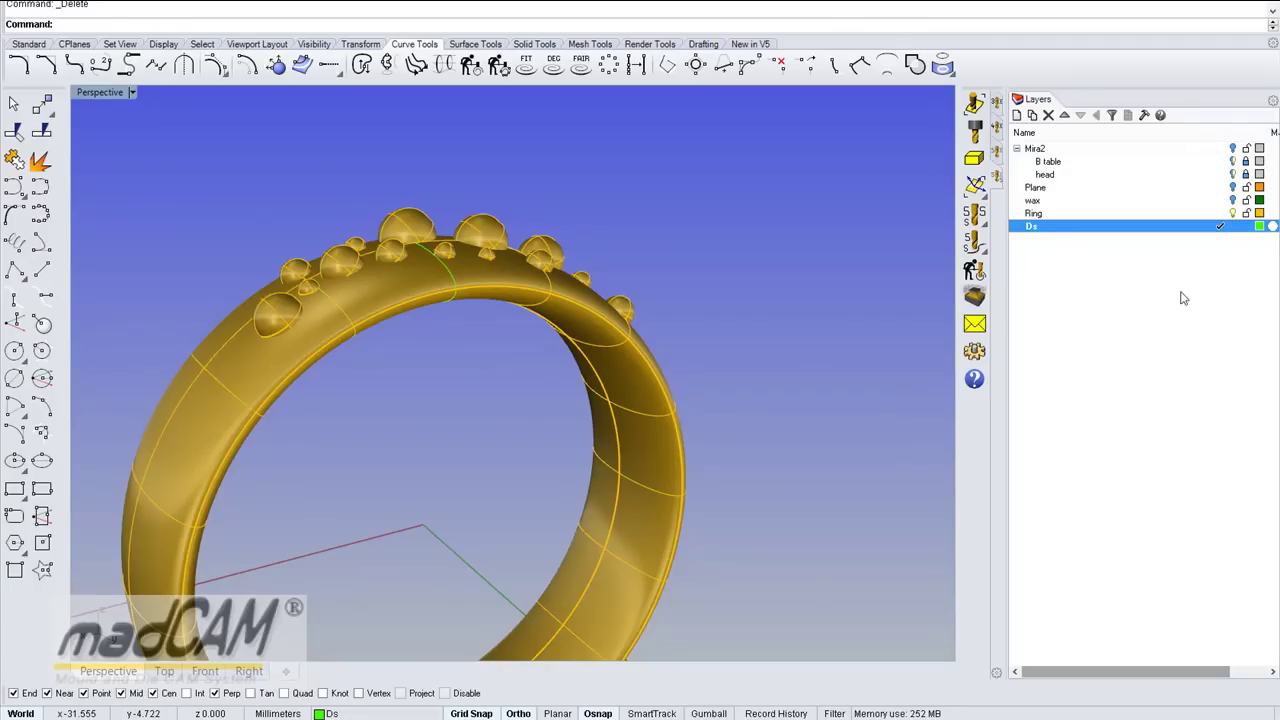
pyautogui.click(1233, 213)
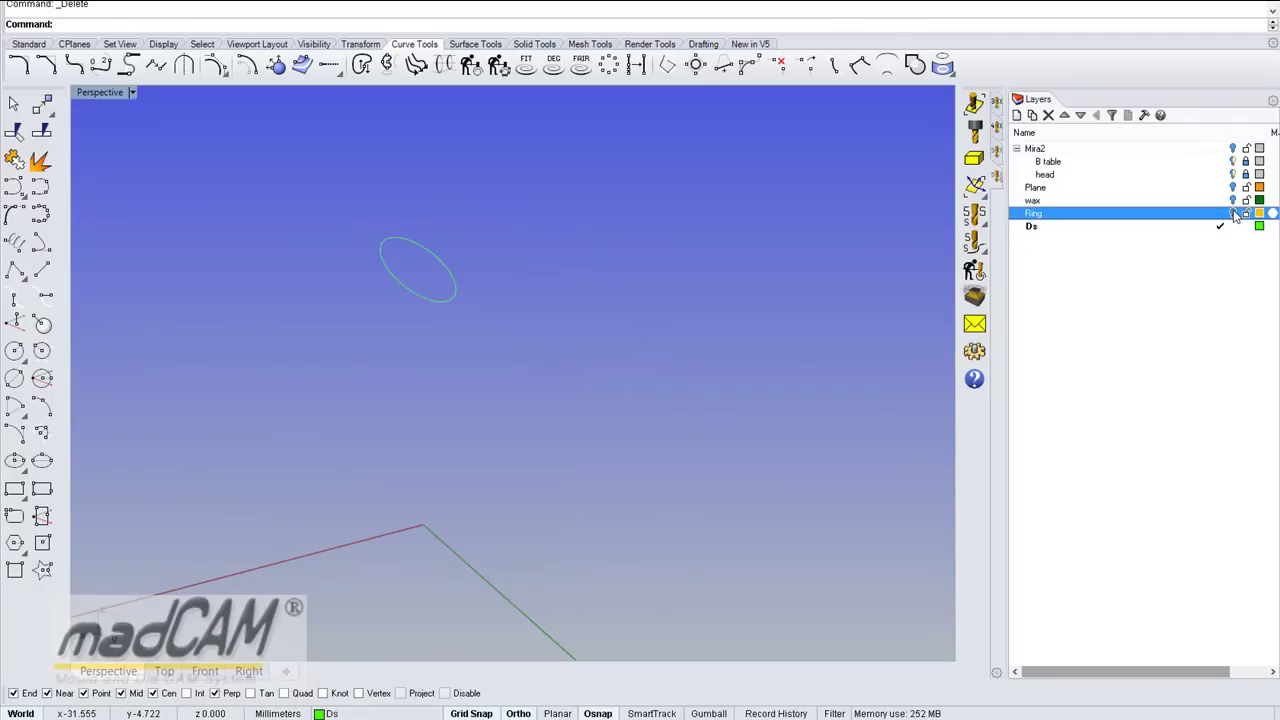
# Step: In the Right view, draw a horizontal polyline from the lowest point of the elliptical section curve outward past its positive-y end
pyautogui.hotkey('ctrl', 'F3')
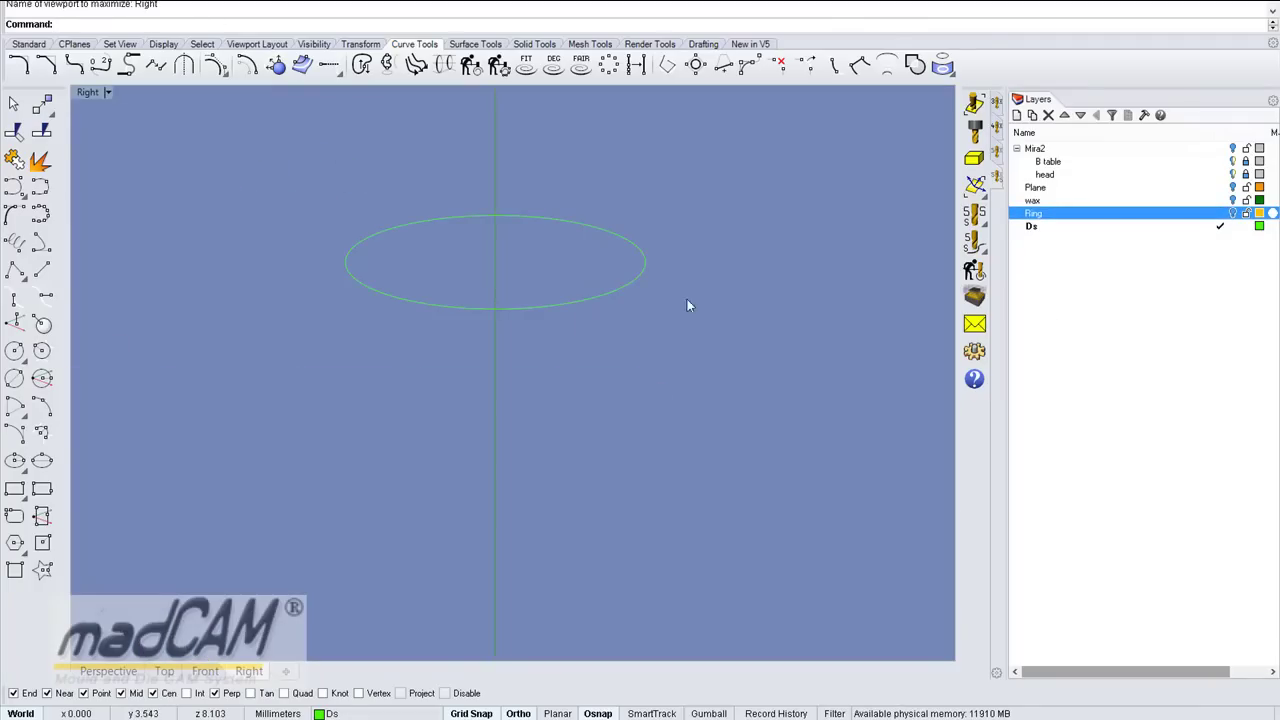
pyautogui.scroll(2, 606, 255)
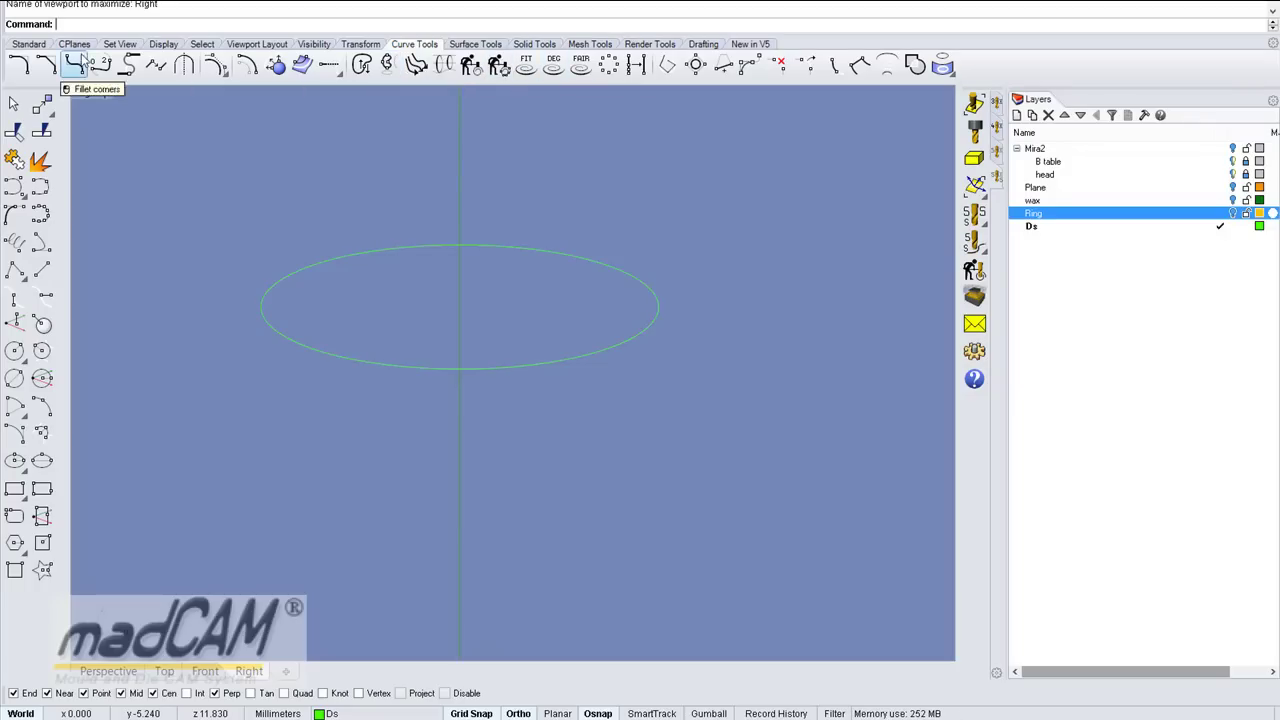
pyautogui.click(33, 45)
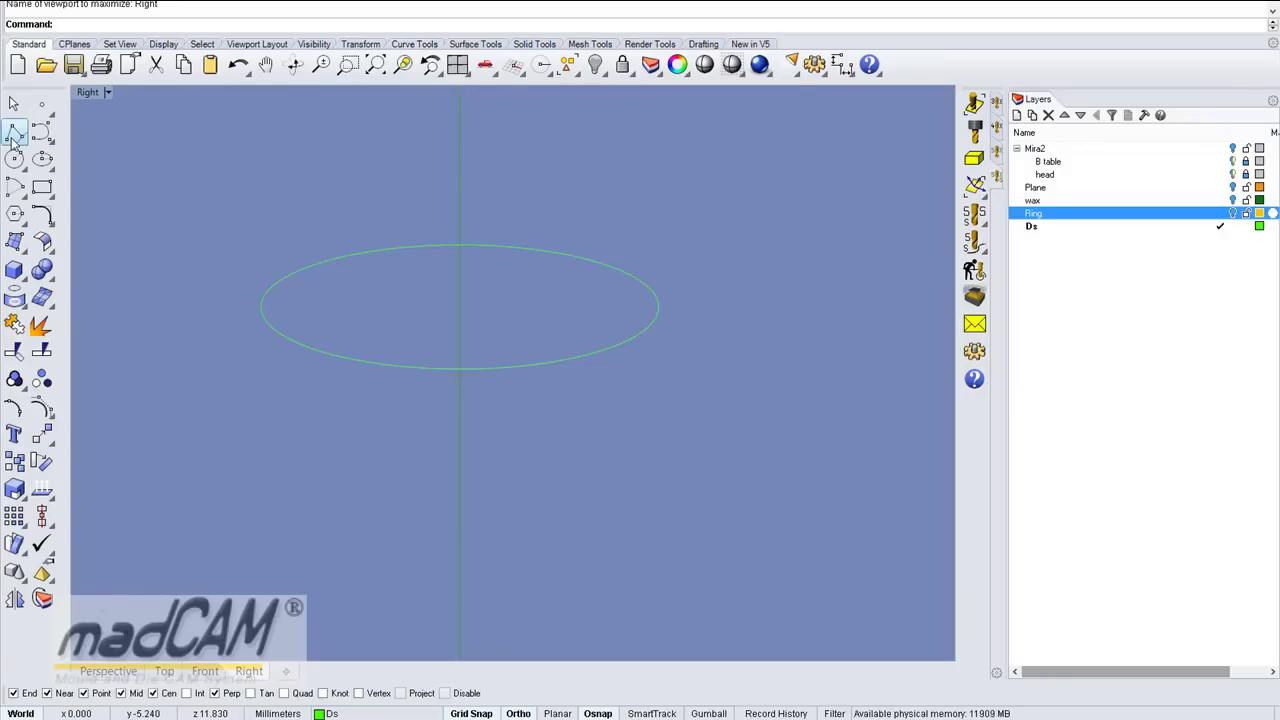
pyautogui.click(14, 134)
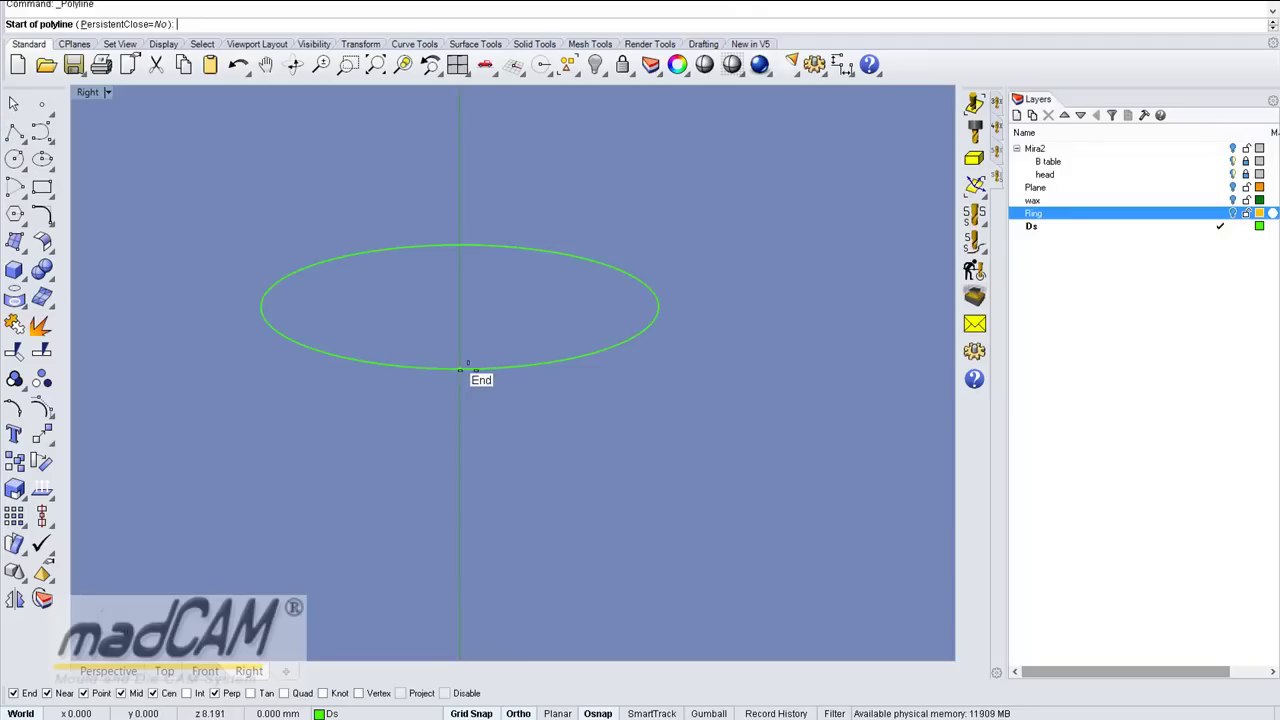
pyautogui.click(463, 368)
pyautogui.scroll(-3, 700, 410)
pyautogui.moveTo(706, 414); pyautogui.dragTo(509, 389, button='right')
pyautogui.click(572, 384)
pyautogui.press('Return')
# Step: Draw a matching horizontal polyline from the topmost point of the section curve, as long as the lower line
pyautogui.press('Return')
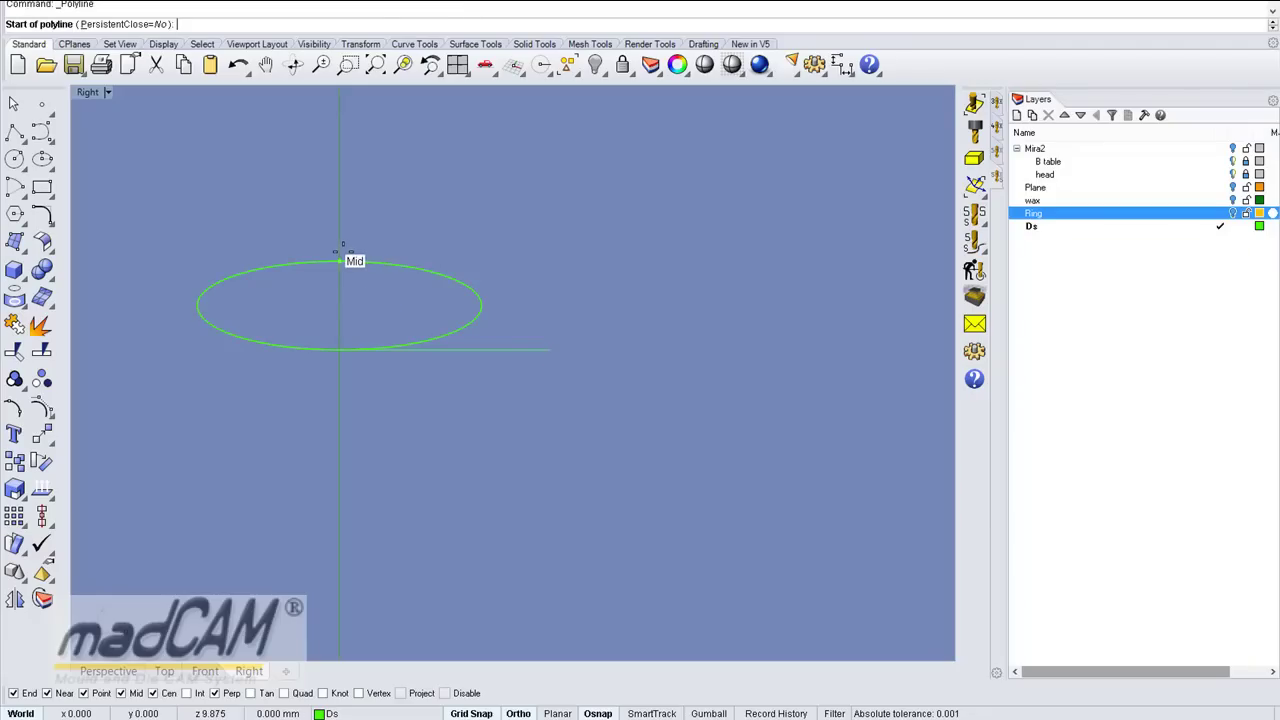
pyautogui.click(340, 261)
pyautogui.click(533, 255)
pyautogui.press('Return')
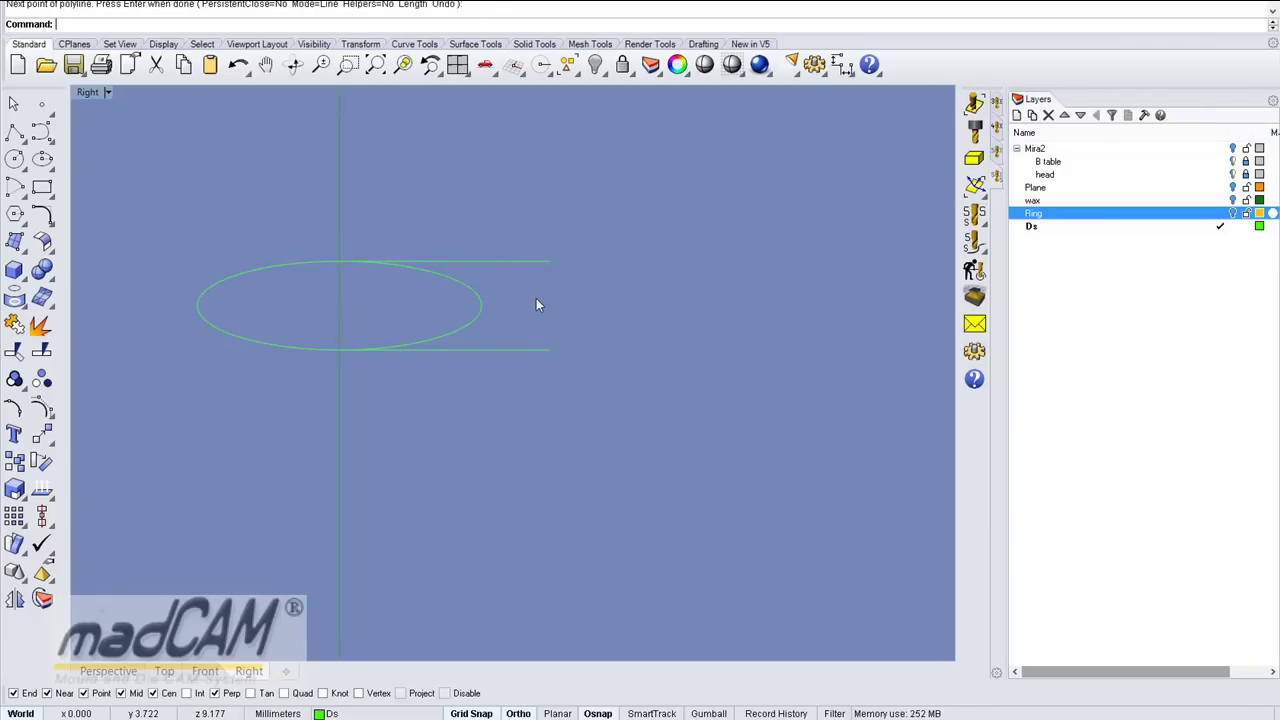
# Step: Rotate the upper line by 20 degrees about its endpoint on the top of the section curve
pyautogui.click(500, 262)
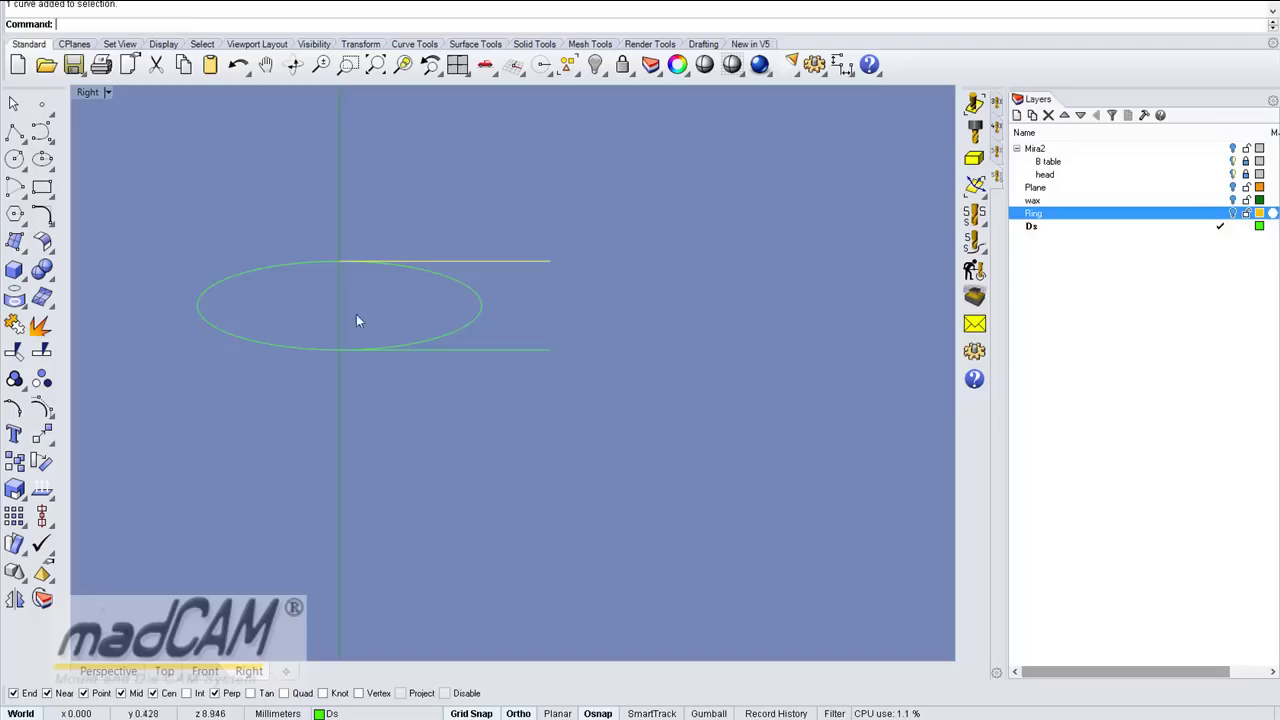
pyautogui.click(44, 460)
pyautogui.click(339, 262)
pyautogui.write('20')
pyautogui.press('Return')
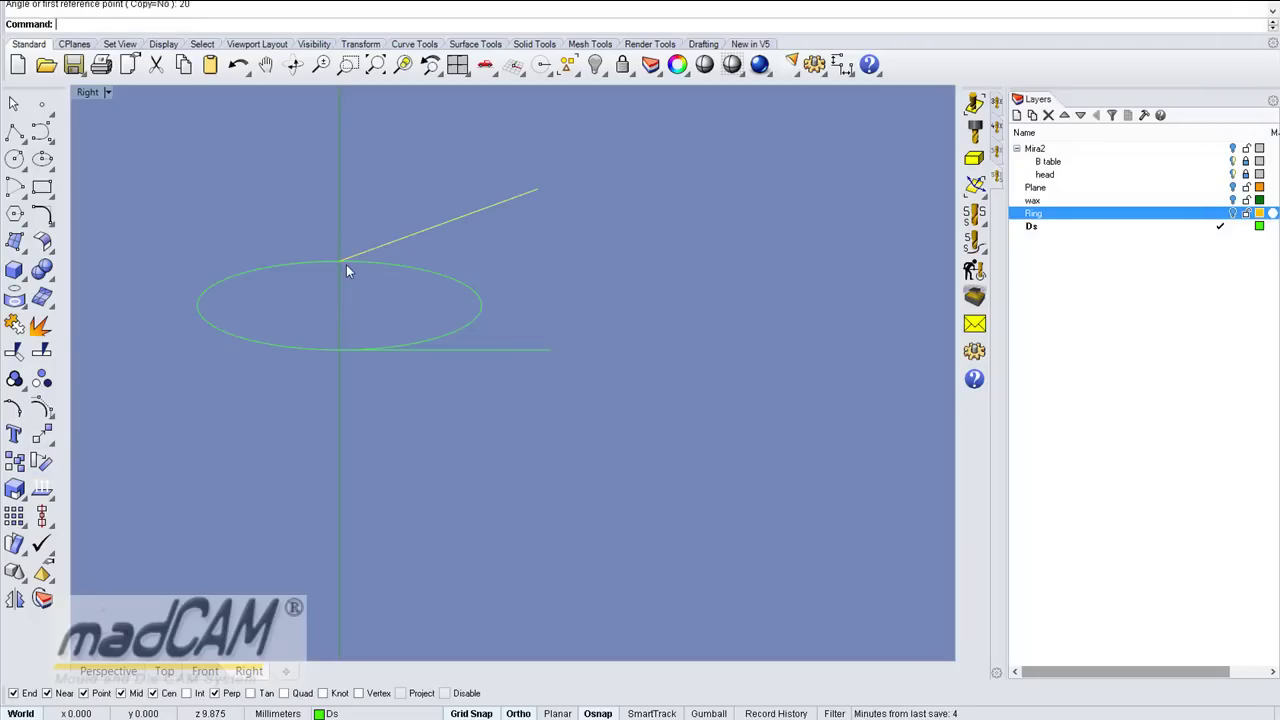
# Step: Rotate the lower line by -20 degrees about its endpoint on the bottom of the section curve
pyautogui.click(432, 350)
pyautogui.press('Return')
pyautogui.click(345, 354)
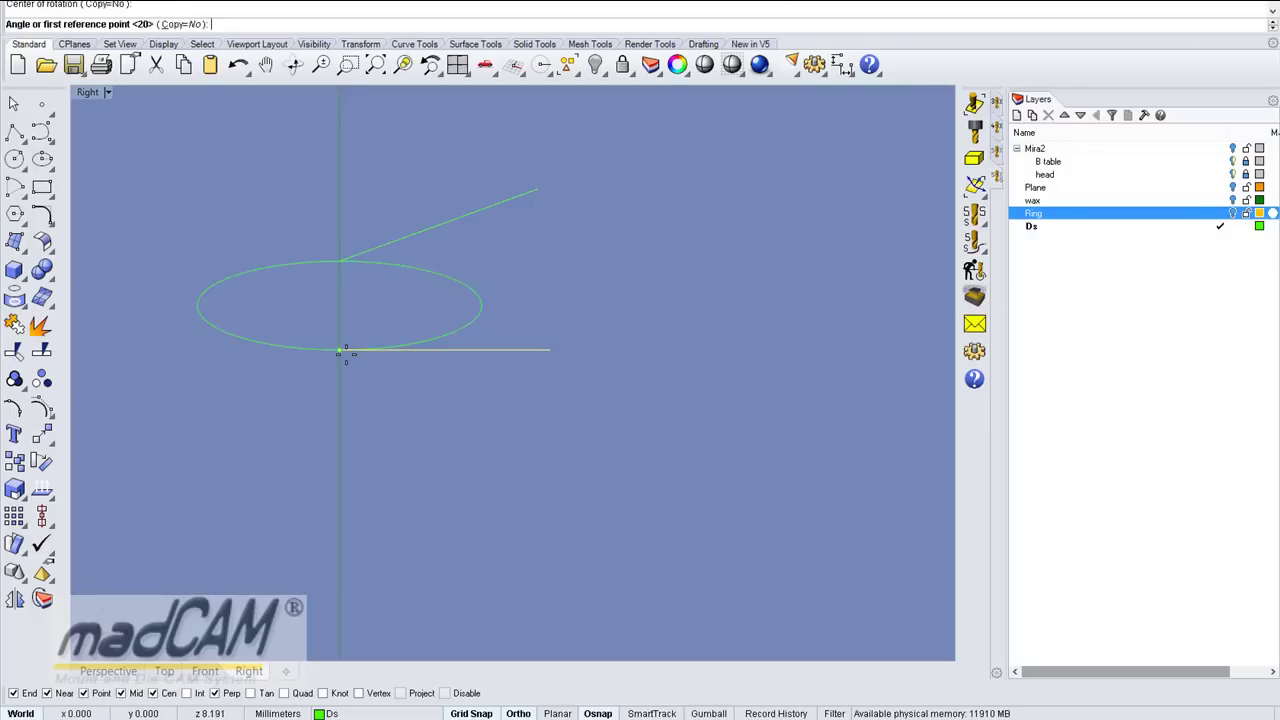
pyautogui.write('-20')
pyautogui.press('Return')
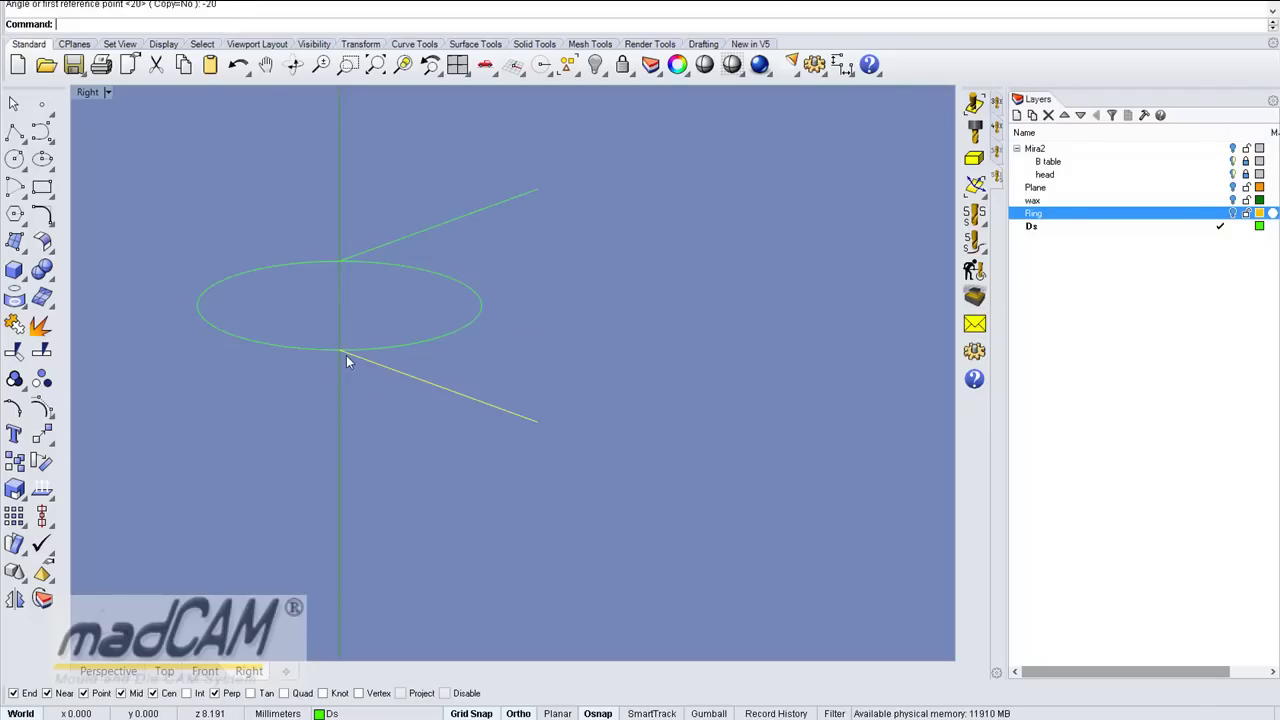
pyautogui.press('Escape')
# Step: Fillet the two slanted lines with radius 0 so that they meet in a sharp corner inside the section curve
pyautogui.scroll(-1, 525, 330)
pyautogui.moveTo(519, 348); pyautogui.dragTo(567, 344, button='right')
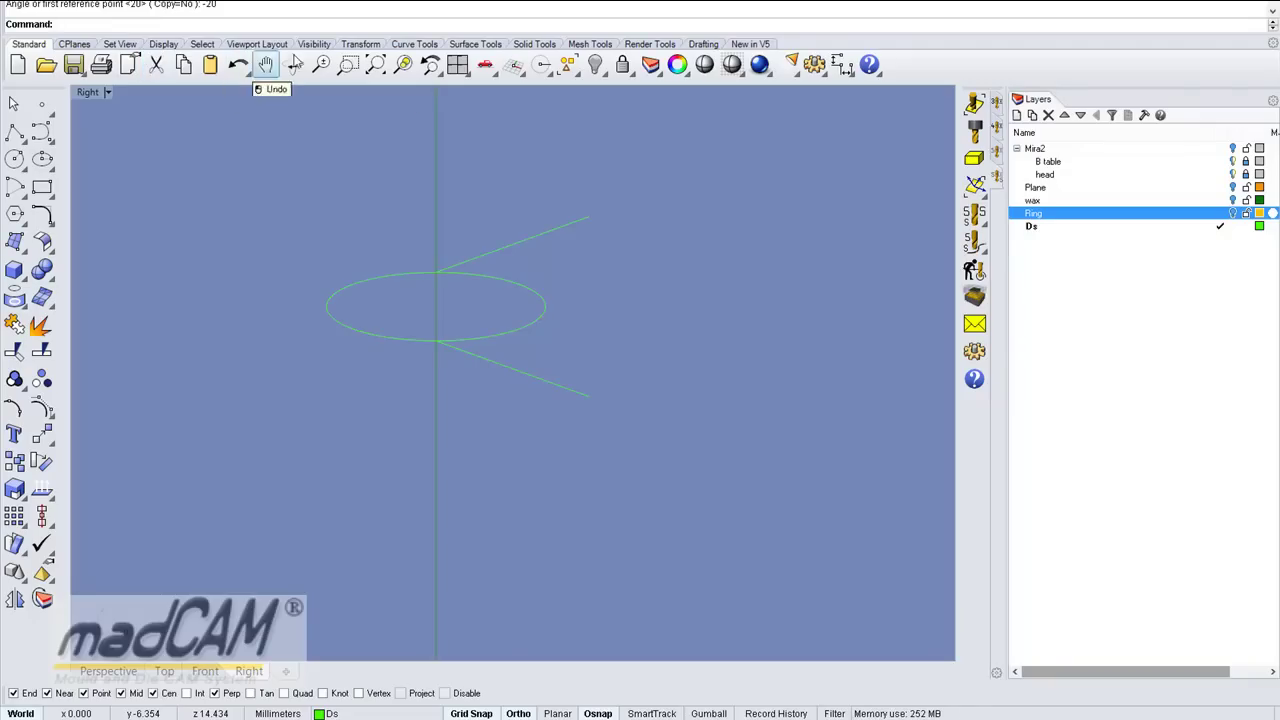
pyautogui.click(416, 45)
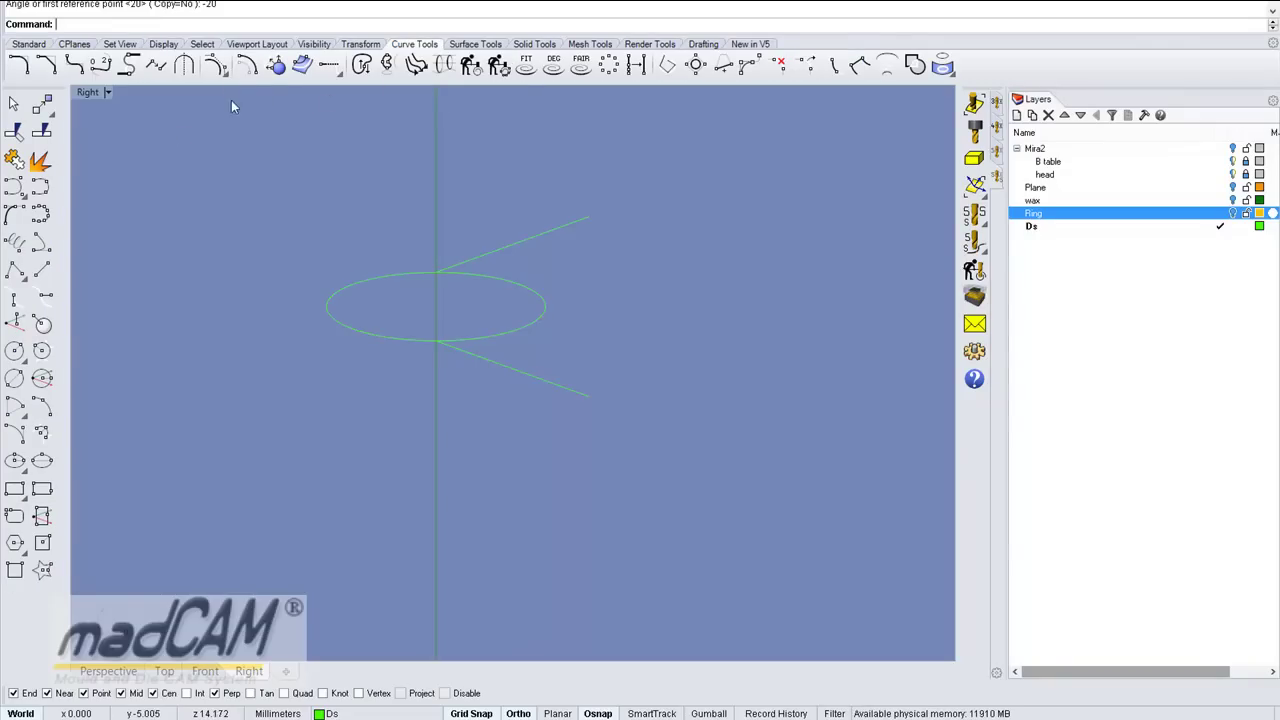
pyautogui.click(18, 65)
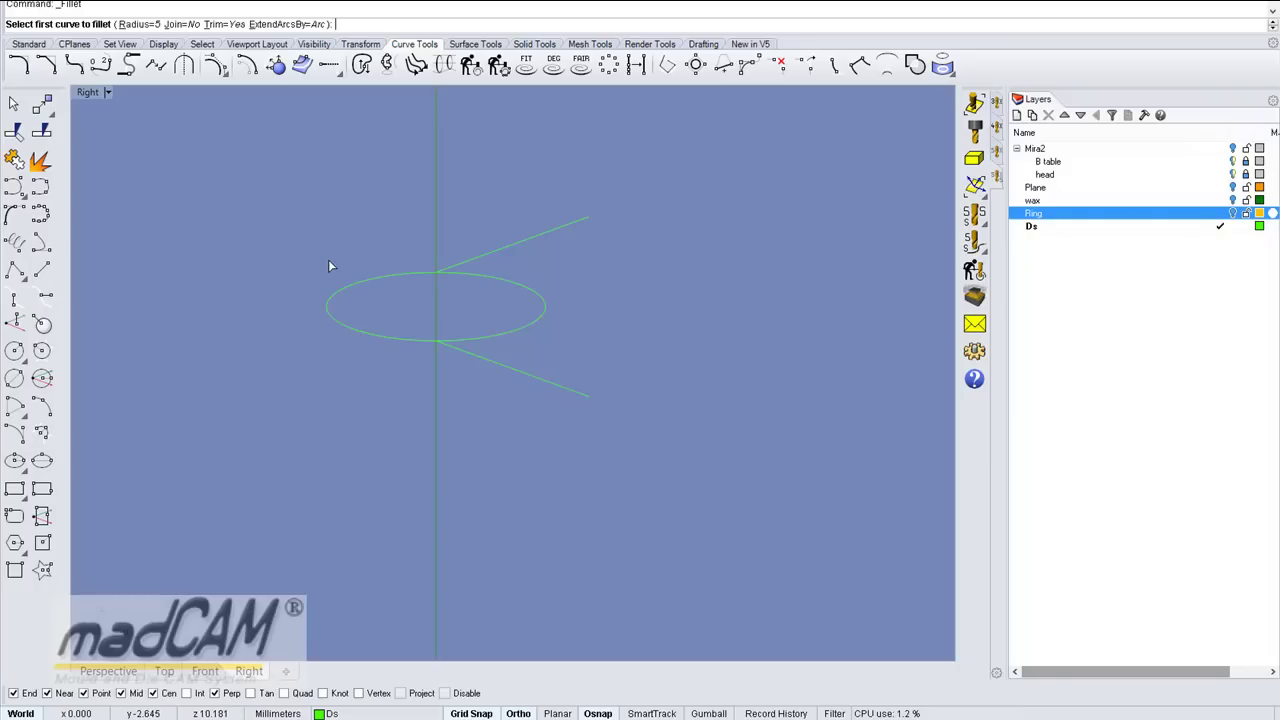
pyautogui.write('0')
pyautogui.press('Return')
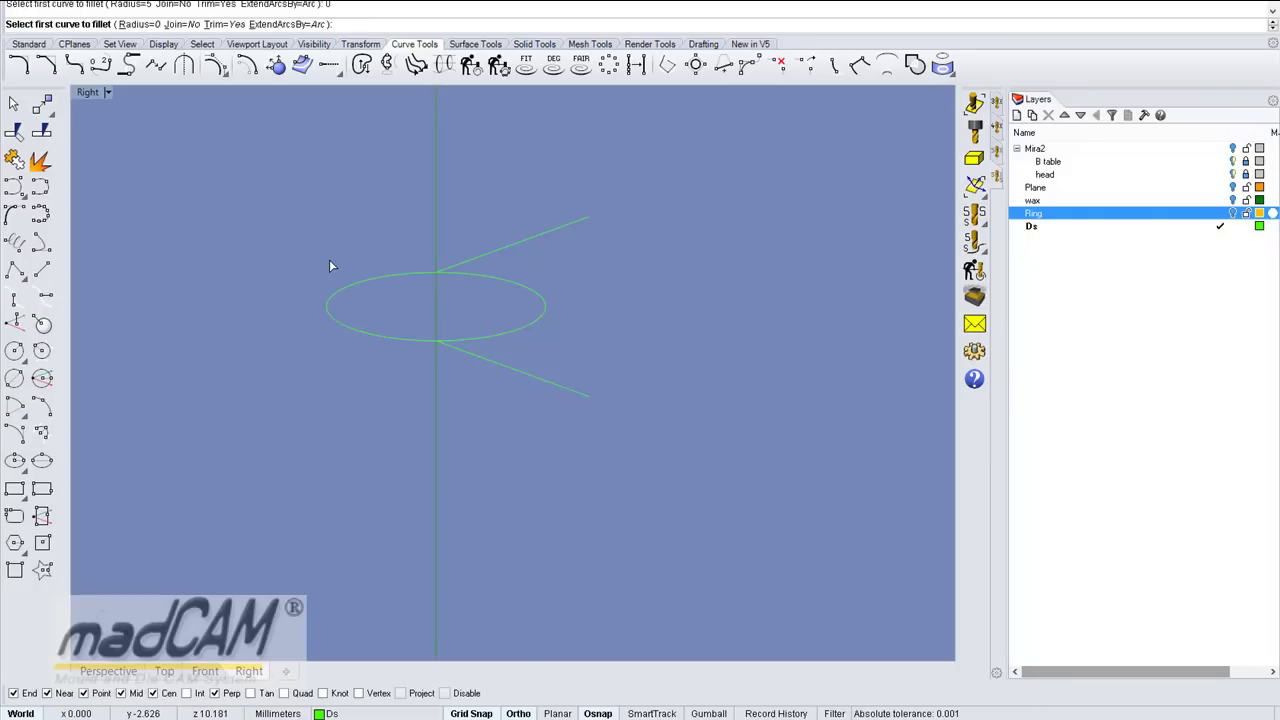
pyautogui.click(468, 351)
pyautogui.click(465, 259)
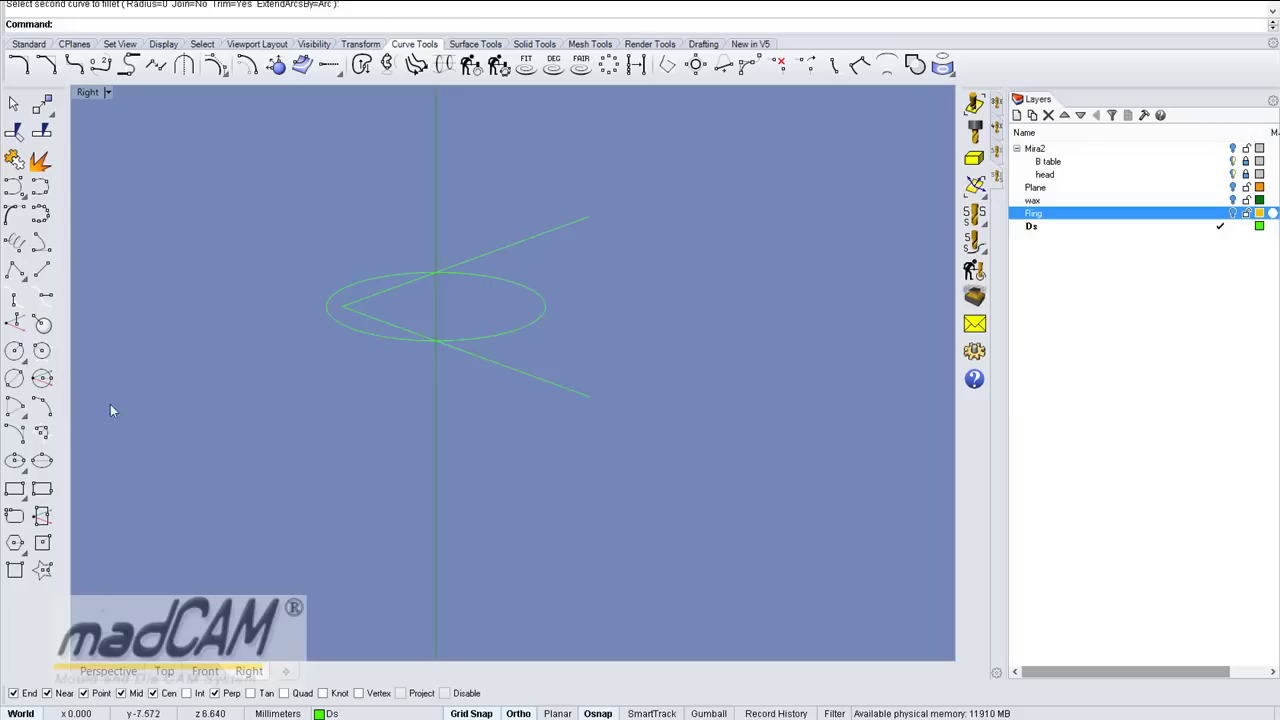
# Step: Draw an arc centred on the slanted lines' sharp corner, from near the lower line's outer end to the upper line
pyautogui.click(12, 408)
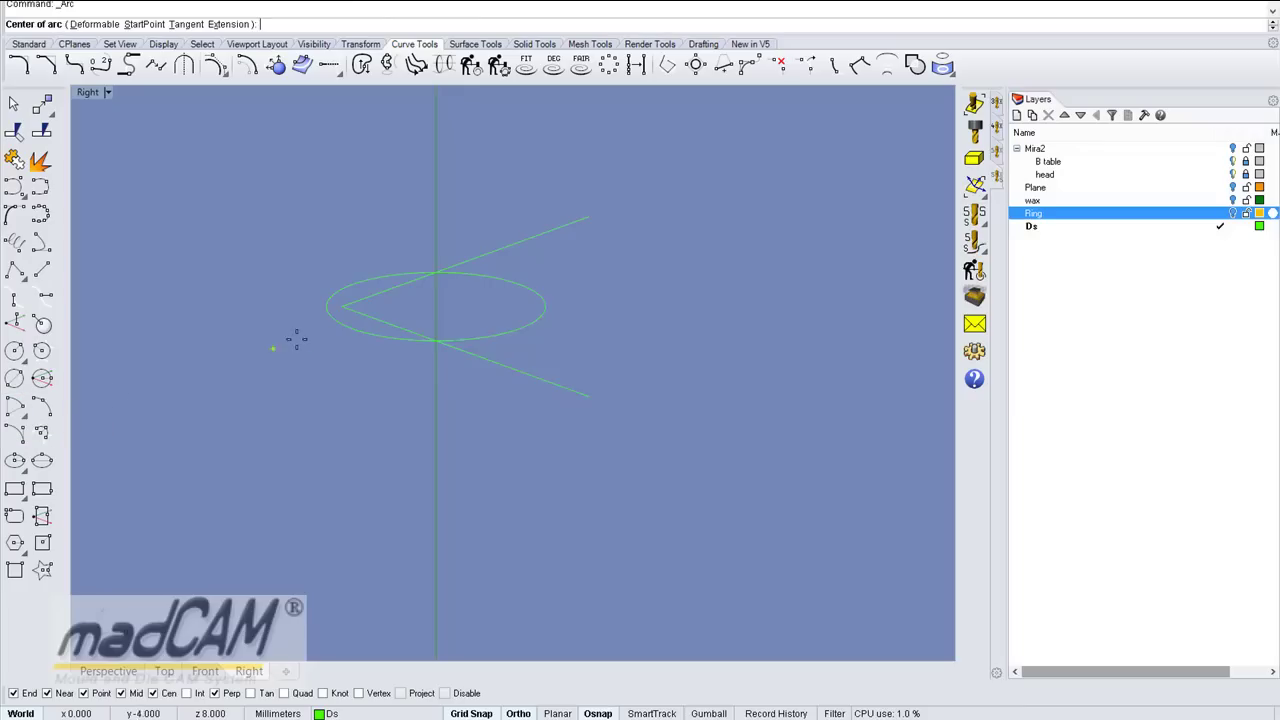
pyautogui.click(344, 306)
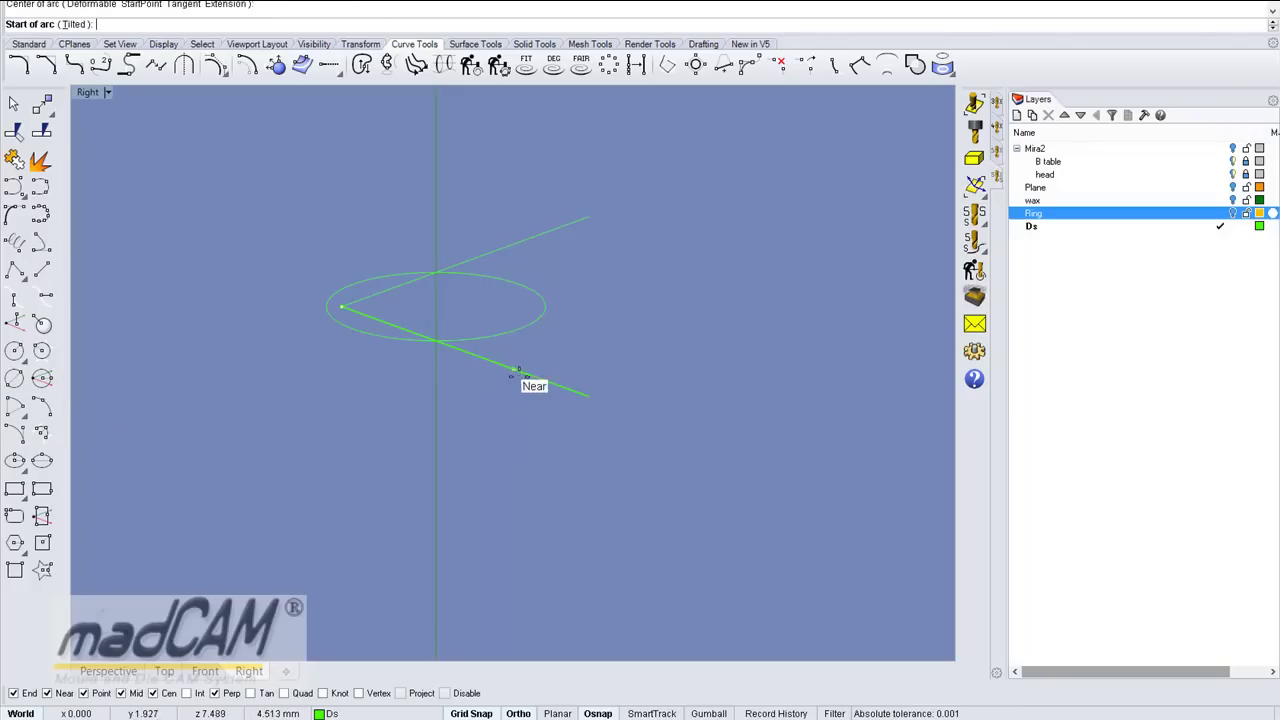
pyautogui.click(560, 384)
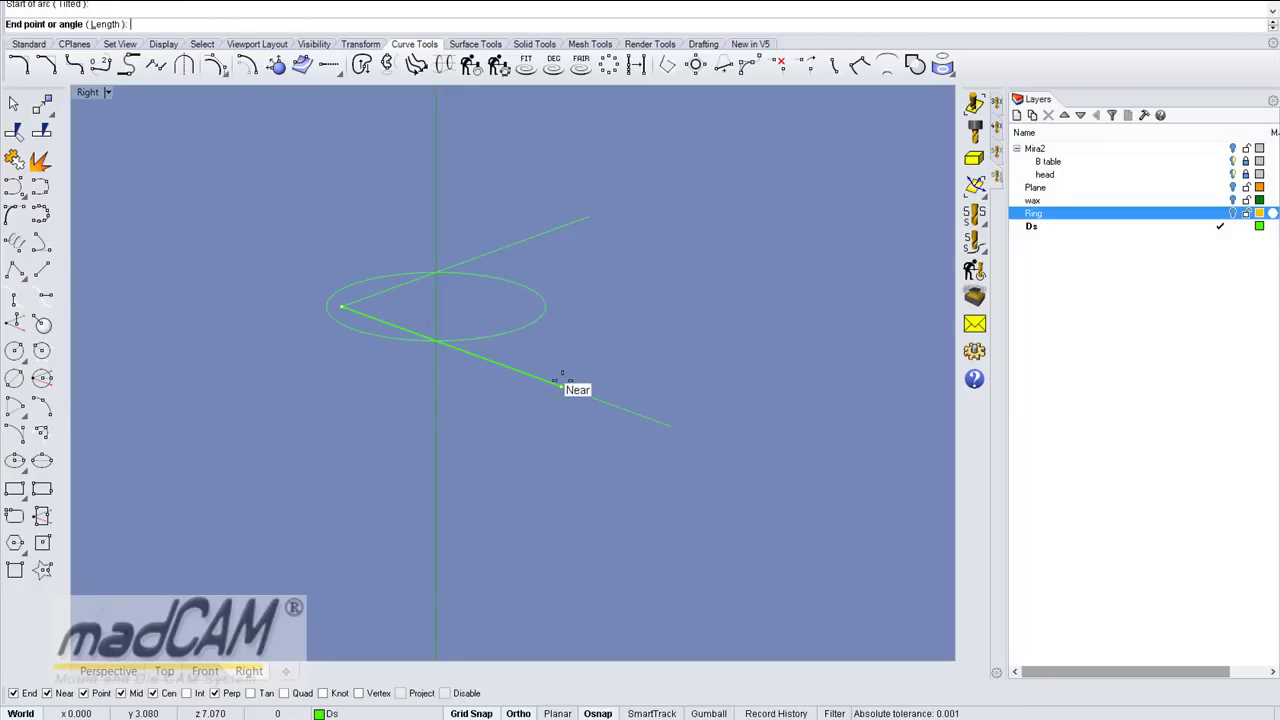
pyautogui.click(555, 230)
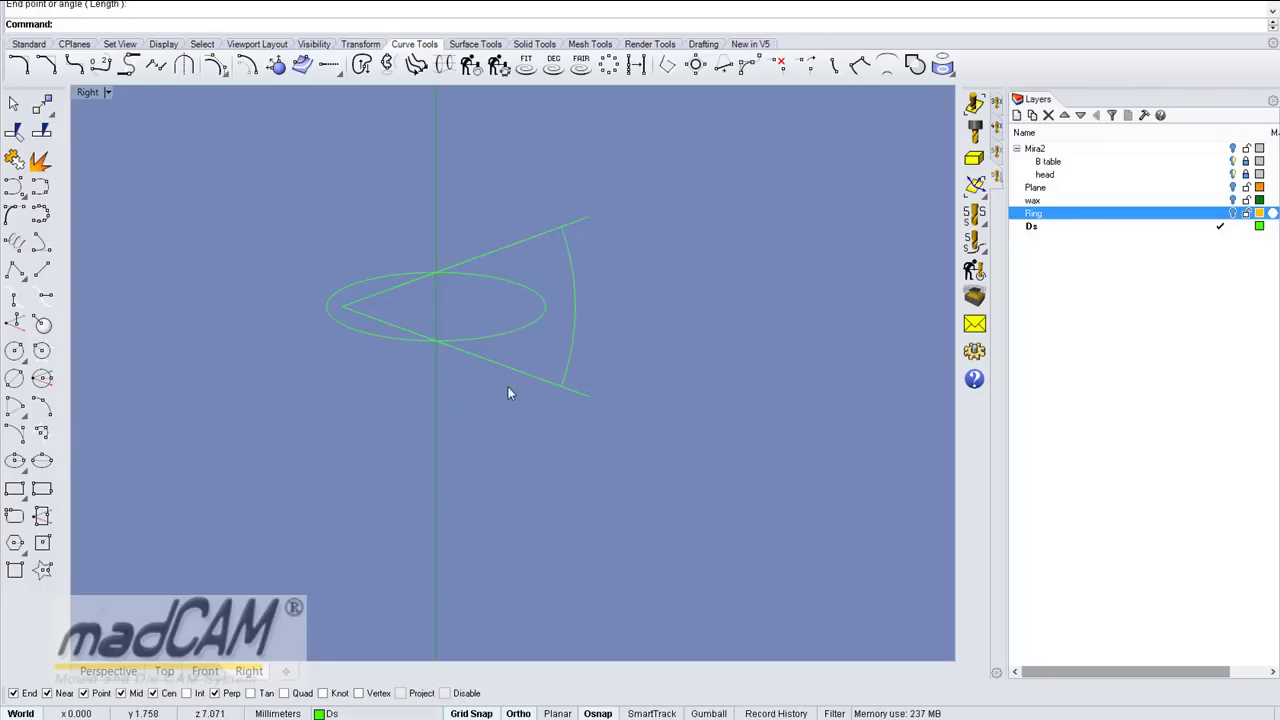
# Step: Show the Ring layer in the Perspective view and select the new arc
pyautogui.click(570, 260)
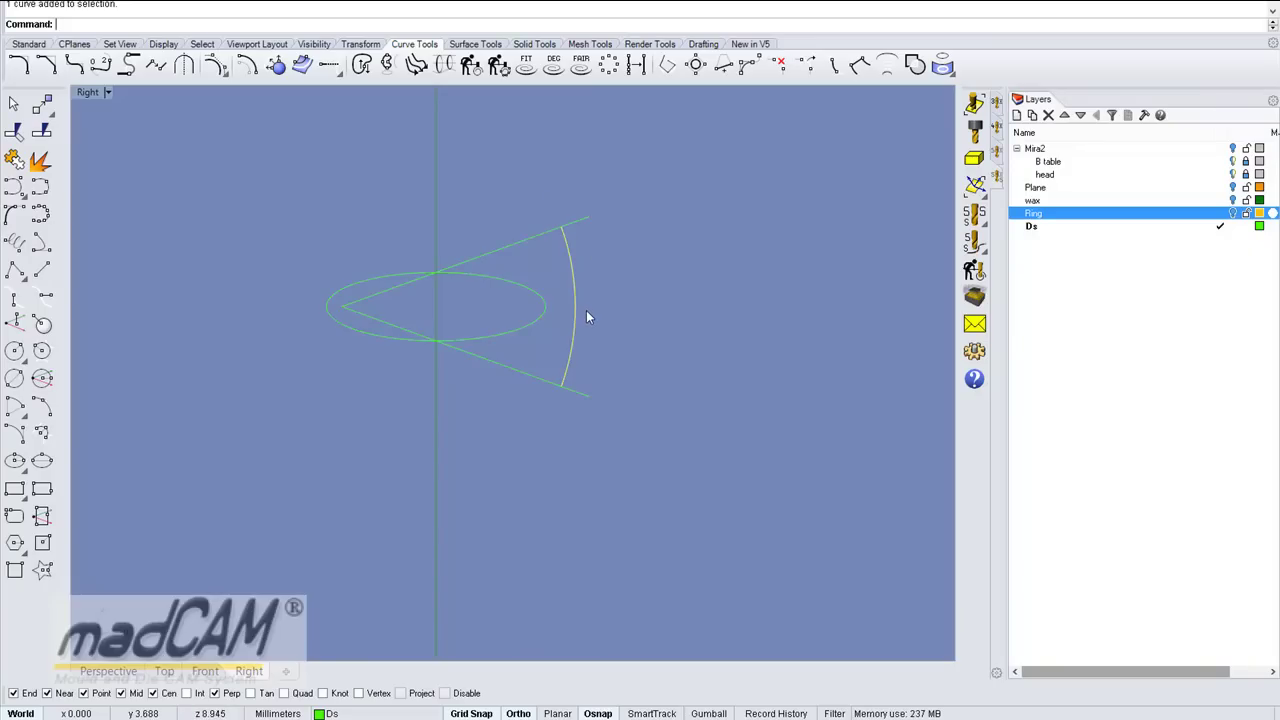
pyautogui.hotkey('ctrl', 'Tab')
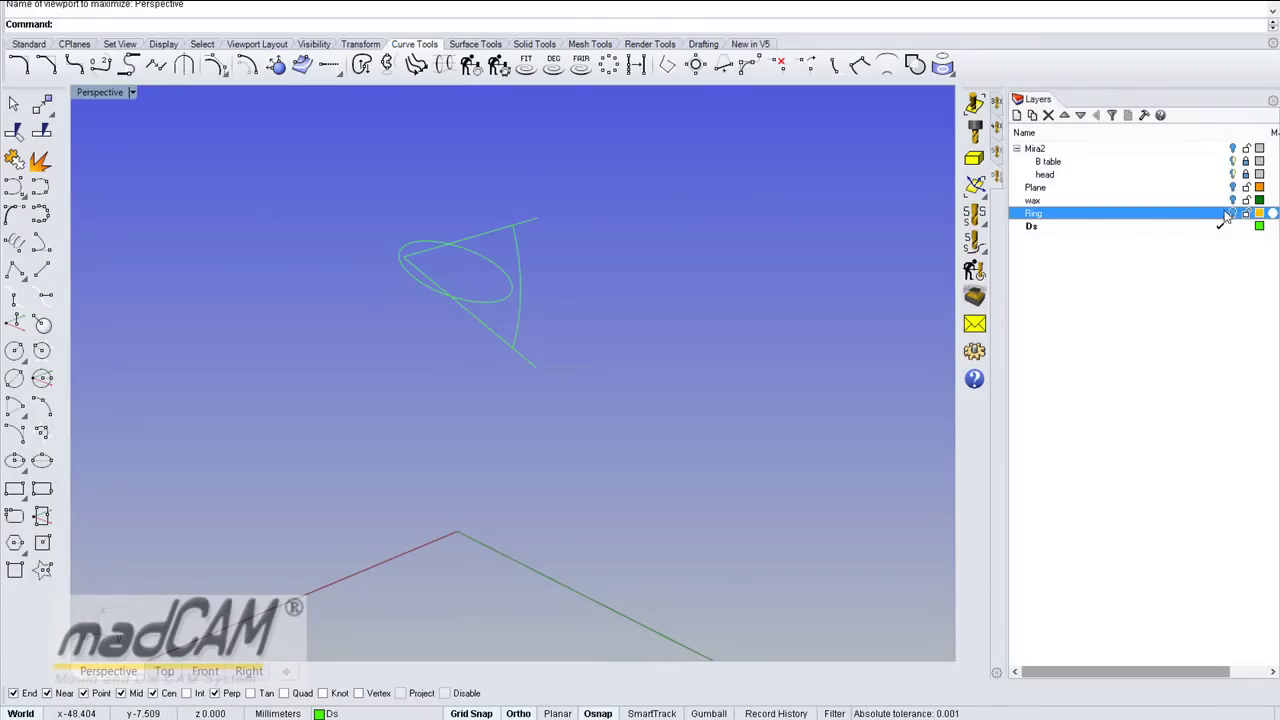
pyautogui.click(1232, 213)
pyautogui.scroll(3, 550, 344)
pyautogui.click(536, 351)
pyautogui.scroll(3, 476, 345)
pyautogui.moveTo(476, 345); pyautogui.dragTo(580, 245, button='right')
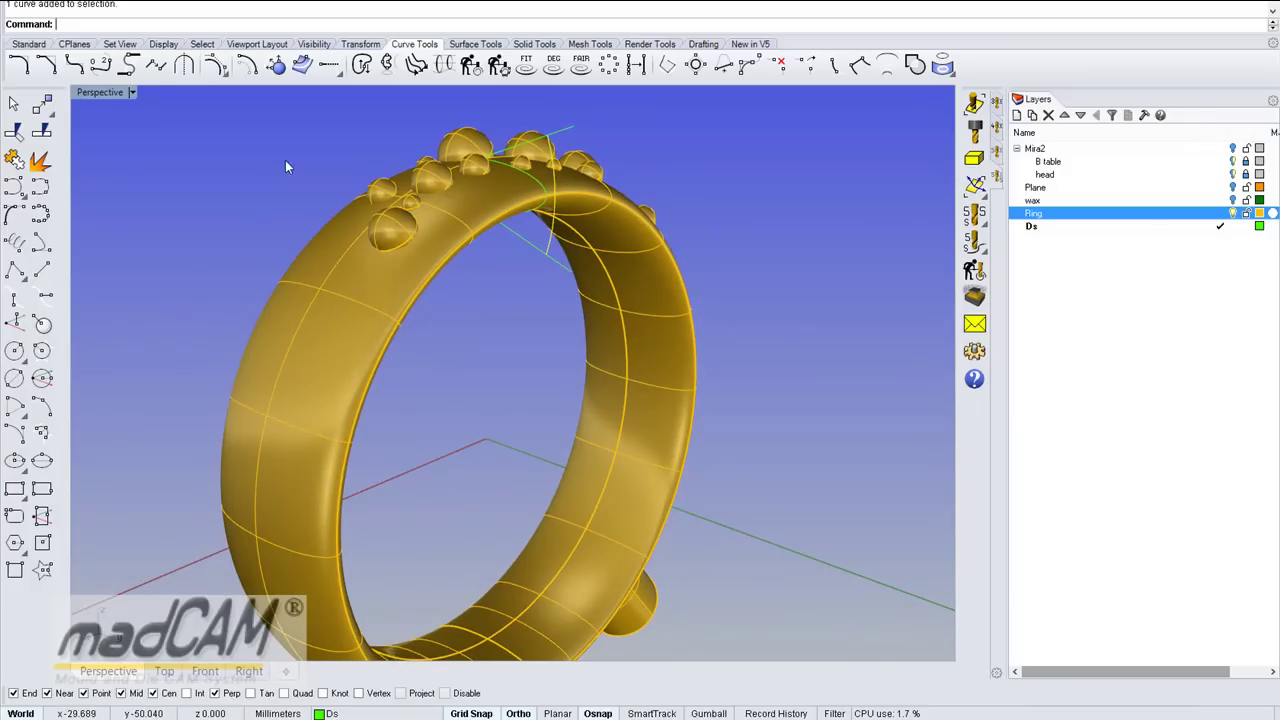
# Step: Revolve the arc a full circle around the Y axis through the origin to create a drive surface beside the ring
pyautogui.click(475, 45)
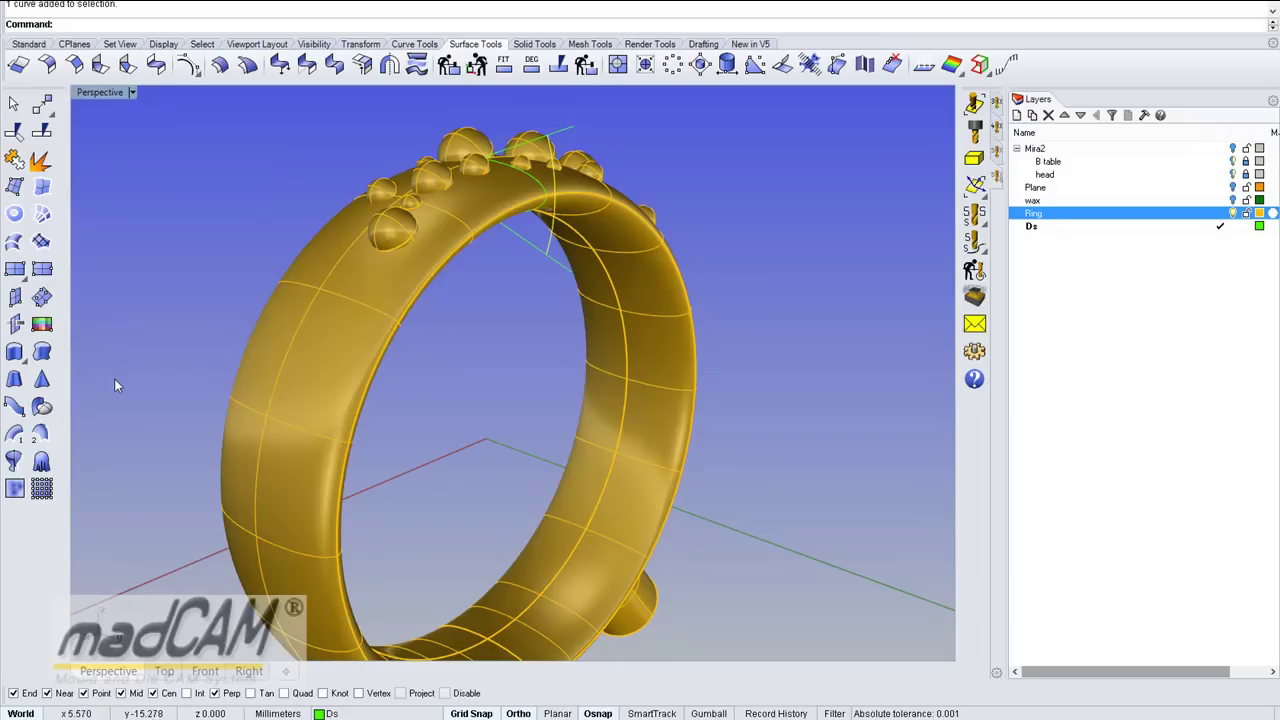
pyautogui.scroll(-2, 450, 432)
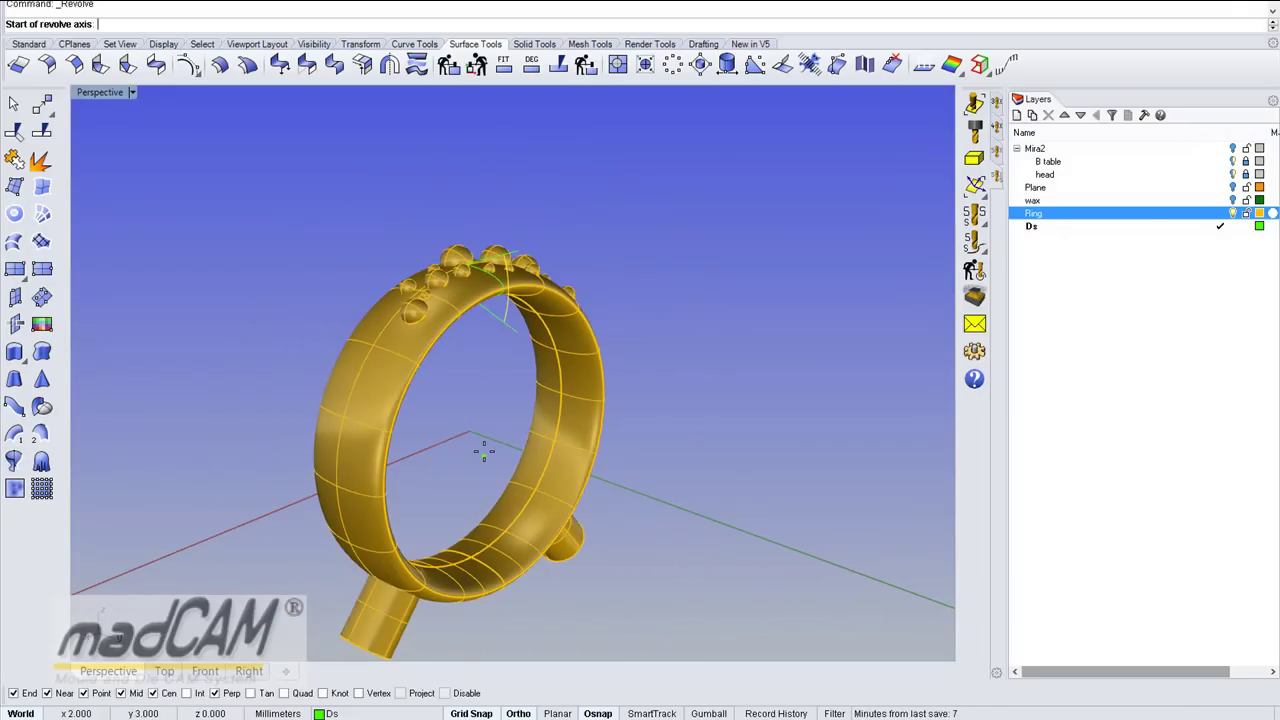
pyautogui.press('Return')
pyautogui.click(749, 536)
pyautogui.press('Return')
pyautogui.press('Return')
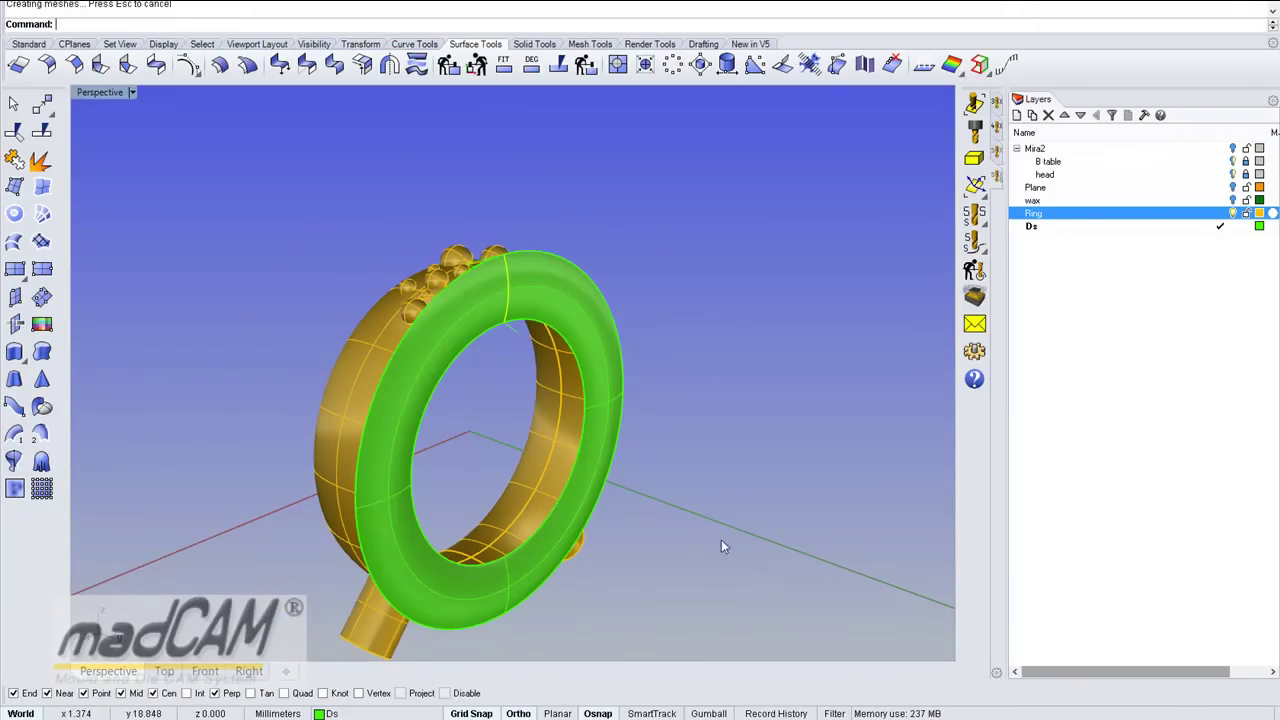
pyautogui.moveTo(656, 532)
pyautogui.mouseDown(button='right')
pyautogui.moveTo(680, 509)
pyautogui.moveTo(751, 514)
pyautogui.moveTo(674, 531)
pyautogui.moveTo(642, 515)
pyautogui.mouseUp(button='right')
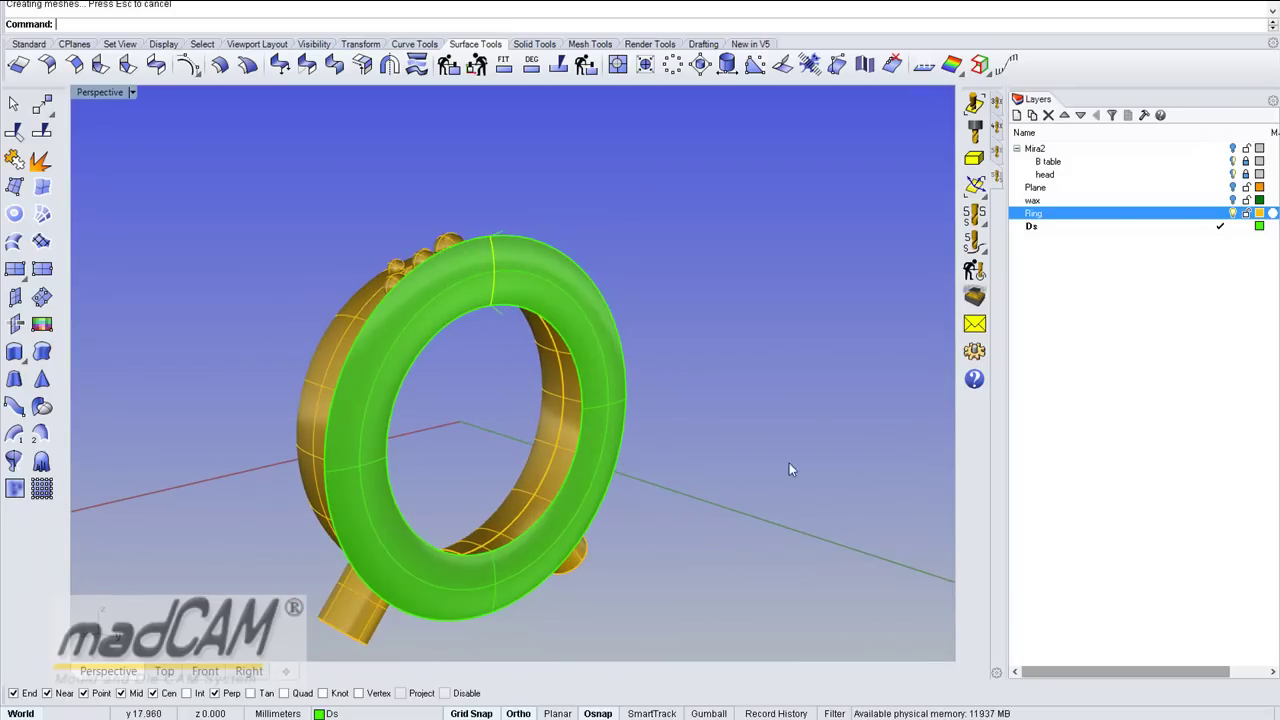
# Step: Inspect the revolved surface with the ring hidden, then show Ring as the current layer and hide Ds
pyautogui.click(1232, 214)
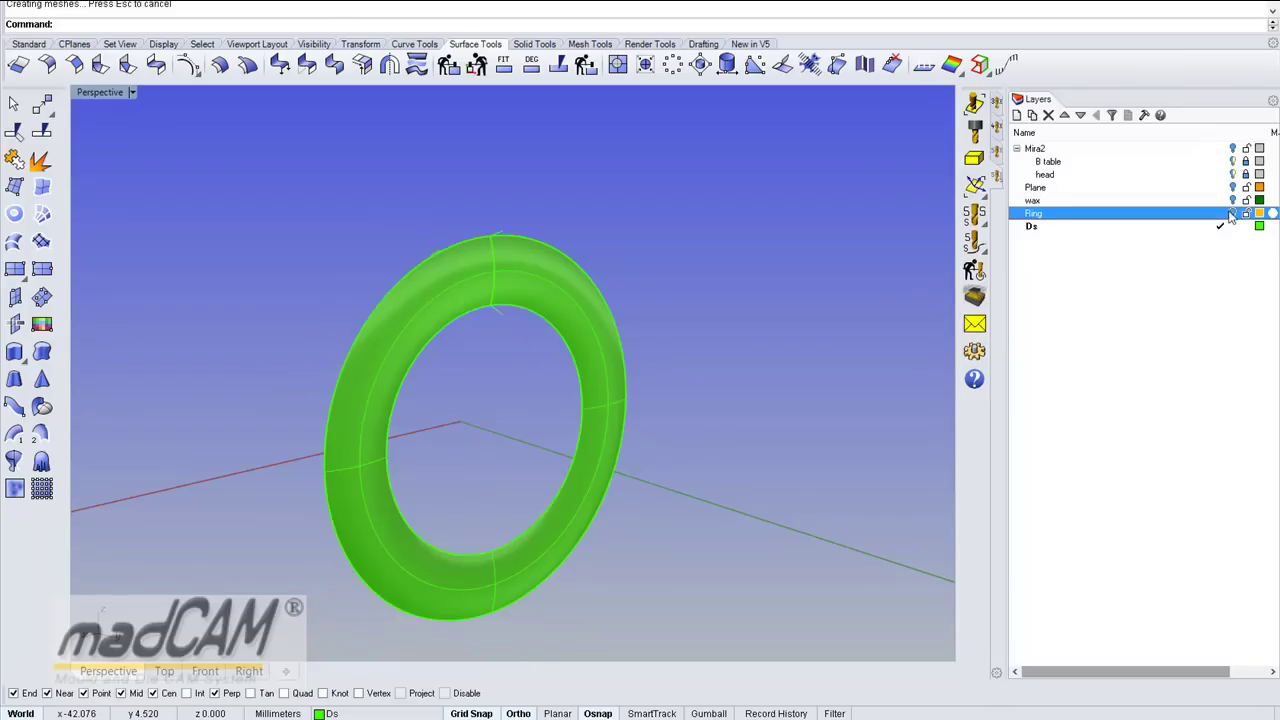
pyautogui.moveTo(700, 363); pyautogui.dragTo(760, 358, button='right')
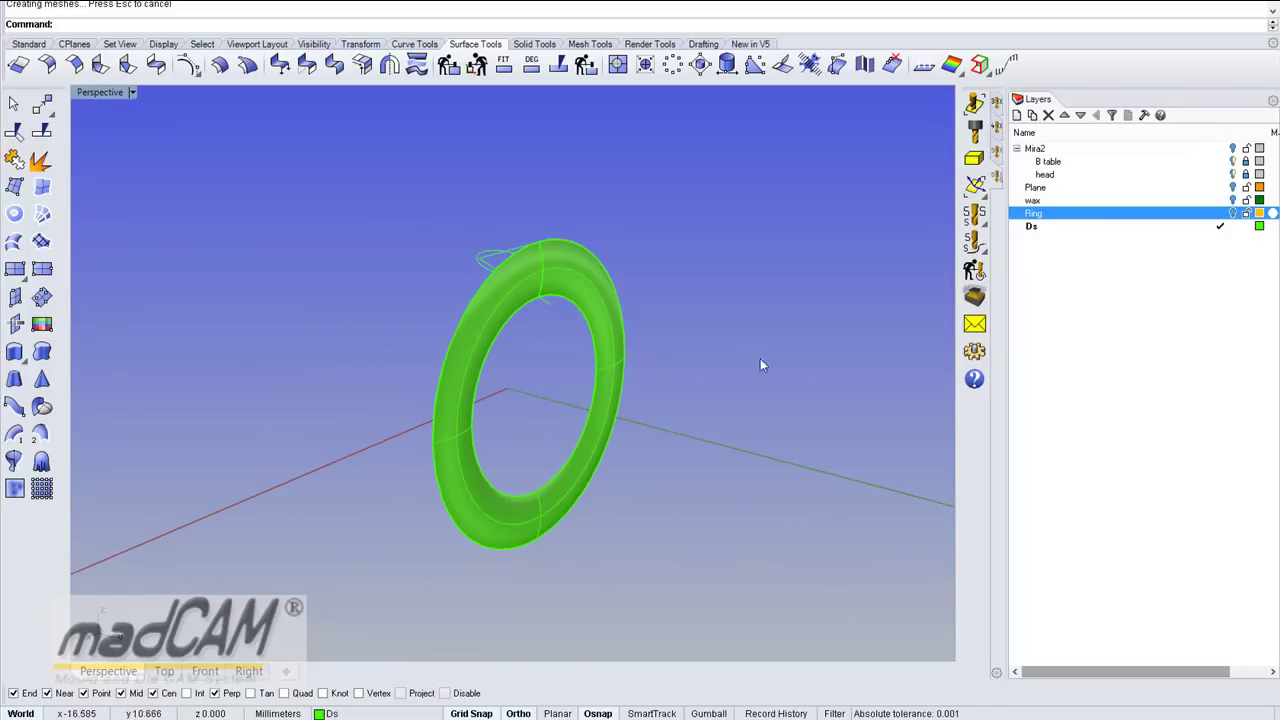
pyautogui.click(1232, 214)
pyautogui.click(1232, 227)
pyautogui.moveTo(749, 366); pyautogui.dragTo(717, 374, button='right')
# Step: Select the whole ring, including its beads and supports, as the model for toolpath calculation
pyautogui.click(974, 104)
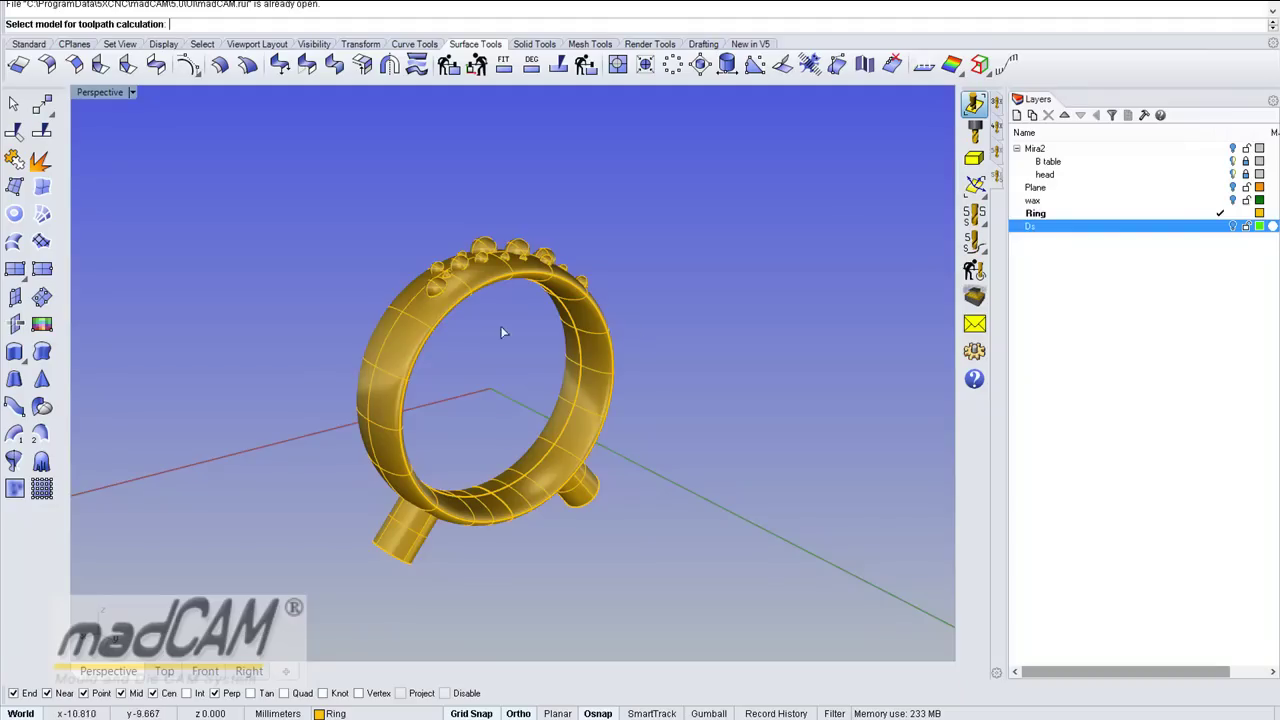
pyautogui.moveTo(251, 183); pyautogui.dragTo(714, 607)
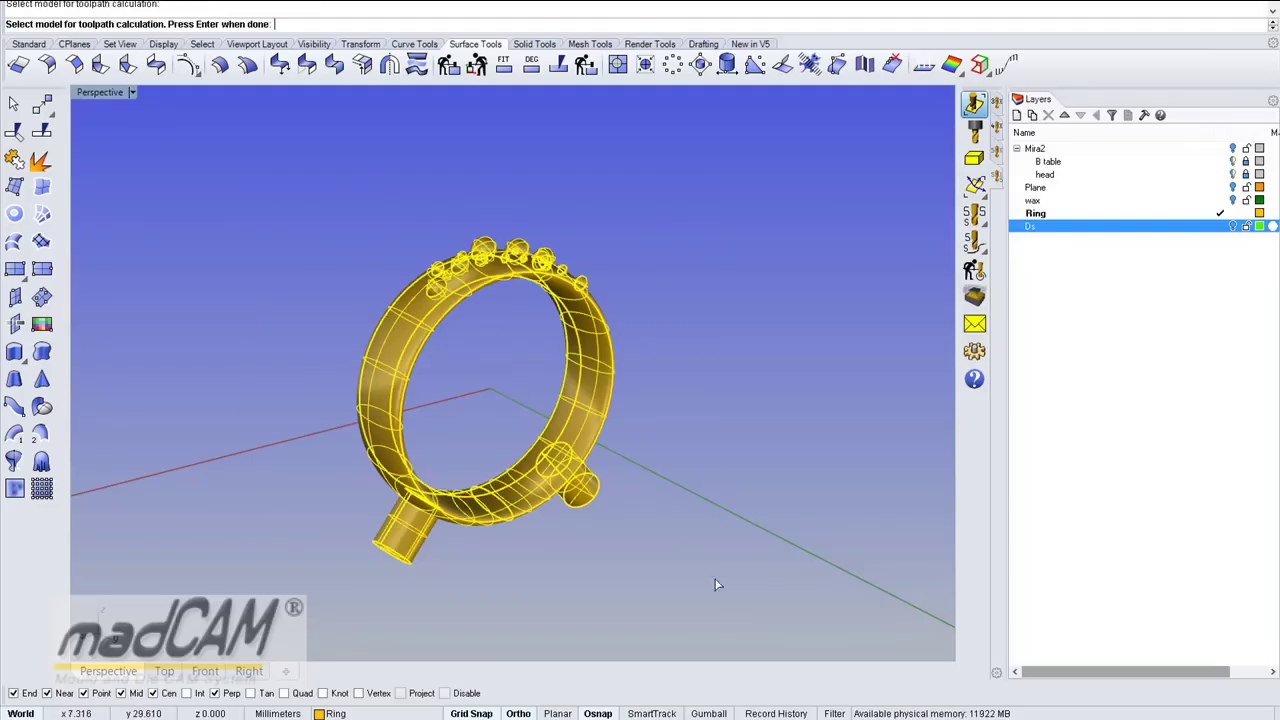
pyautogui.press('Return')
pyautogui.scroll(3, 670, 361)
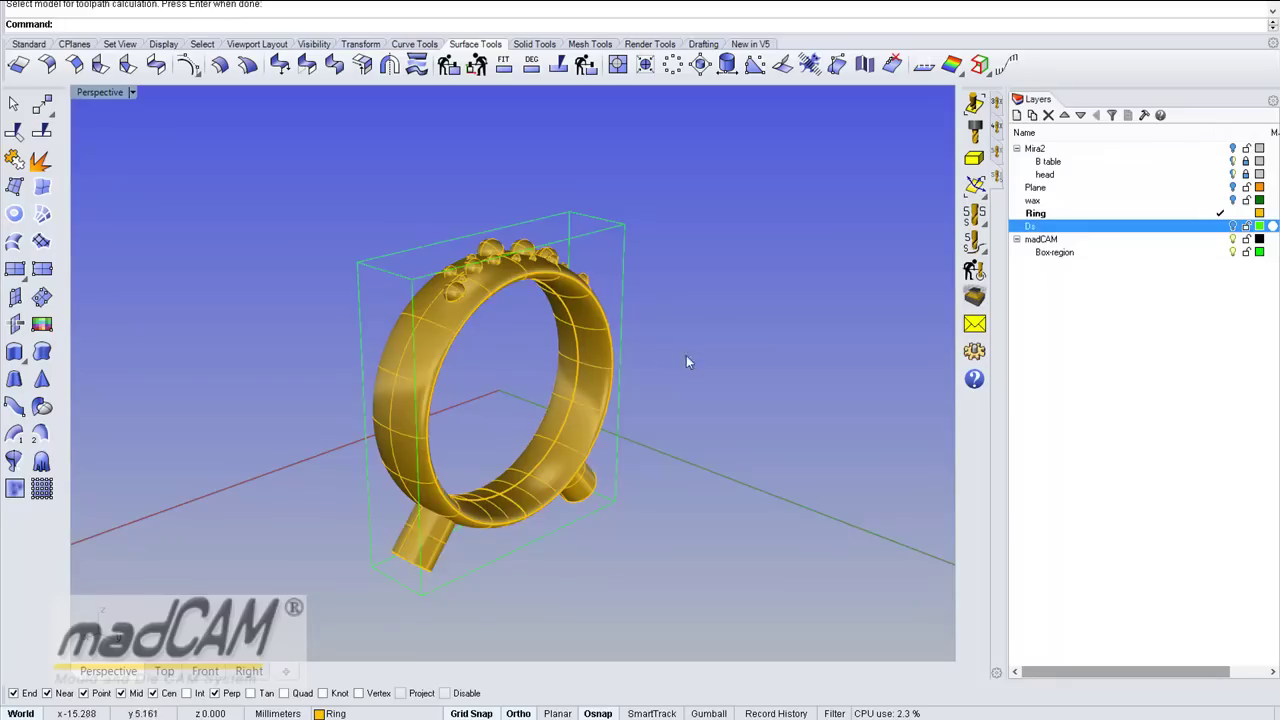
# Step: Choose the TAPER_D3_A5 cutter from the cutters library
pyautogui.click(974, 130)
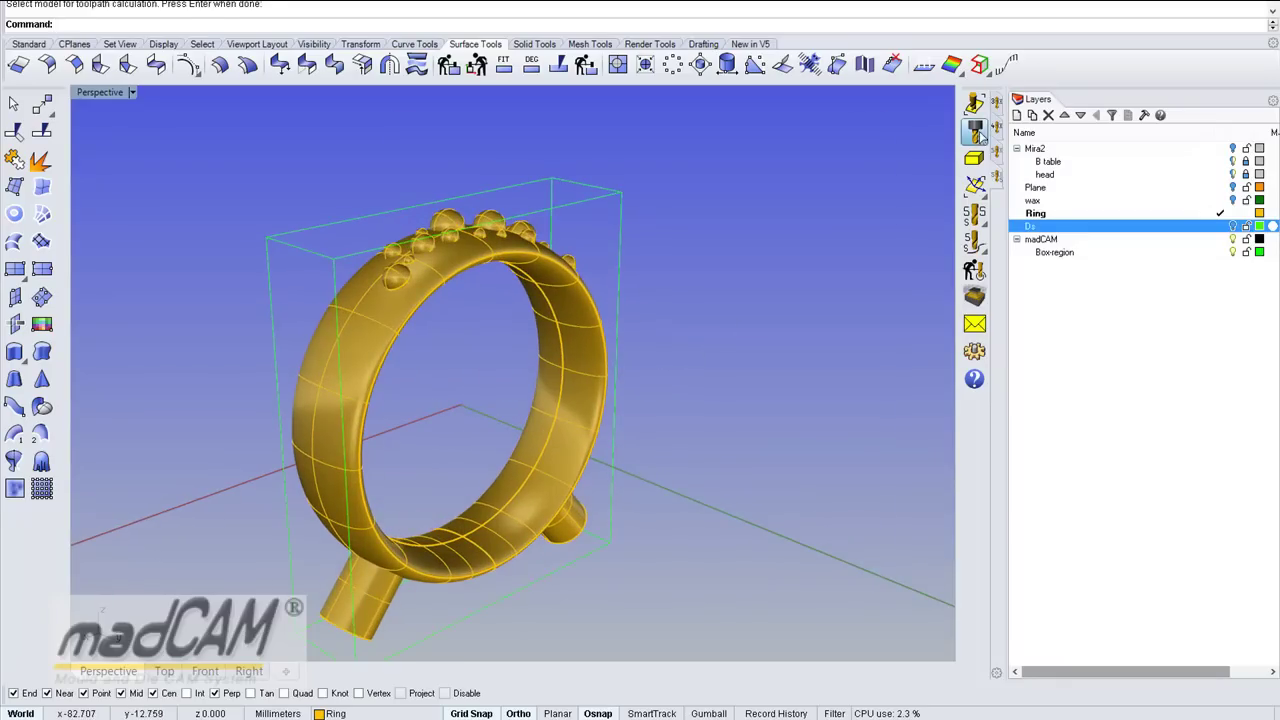
pyautogui.click(729, 405)
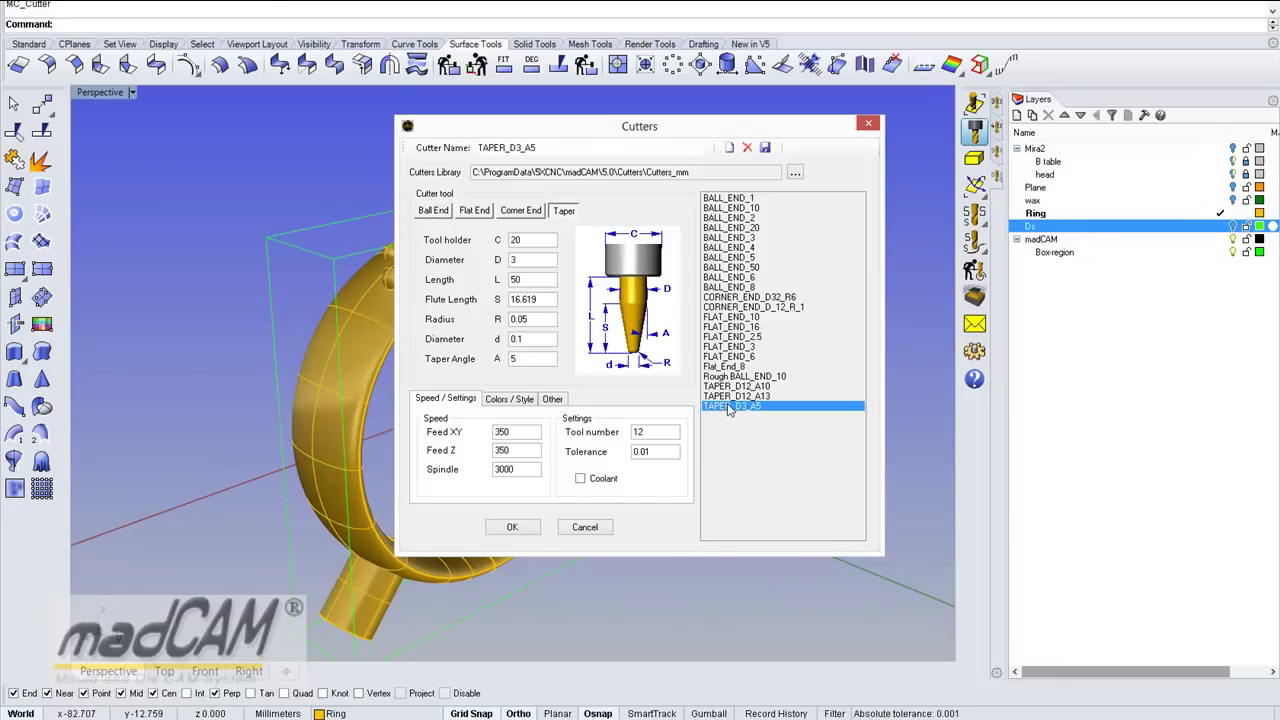
pyautogui.click(511, 528)
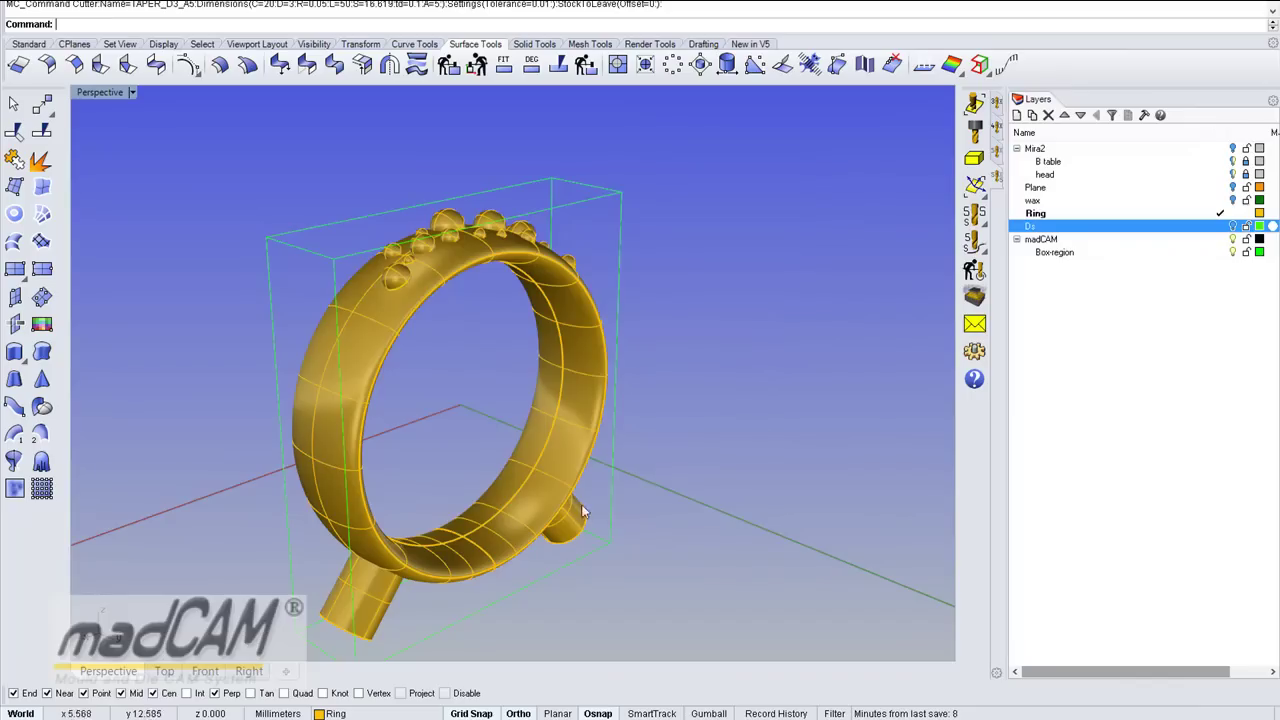
# Step: Show the Ds layer and pick the revolved surface as drive surface, with its direction set at the seam's inner end
pyautogui.click(1232, 226)
pyautogui.moveTo(911, 363); pyautogui.dragTo(743, 374, button='right')
pyautogui.scroll(5, 743, 374)
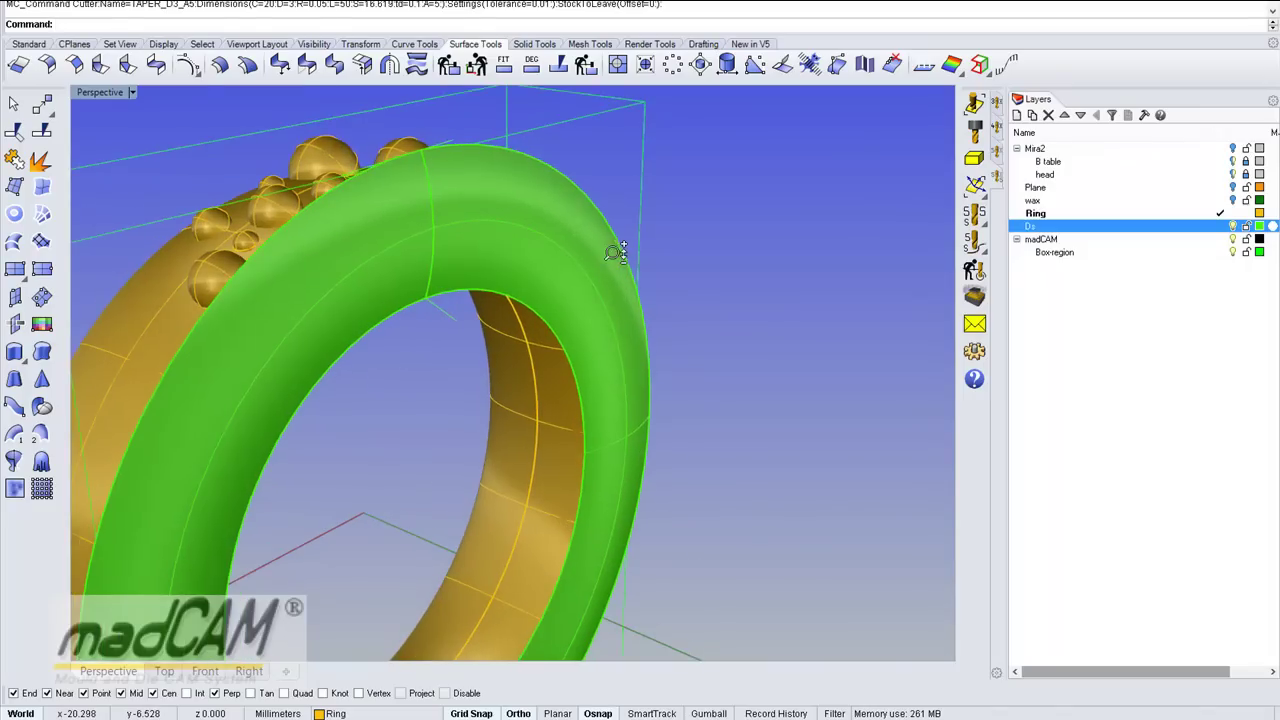
pyautogui.click(975, 186)
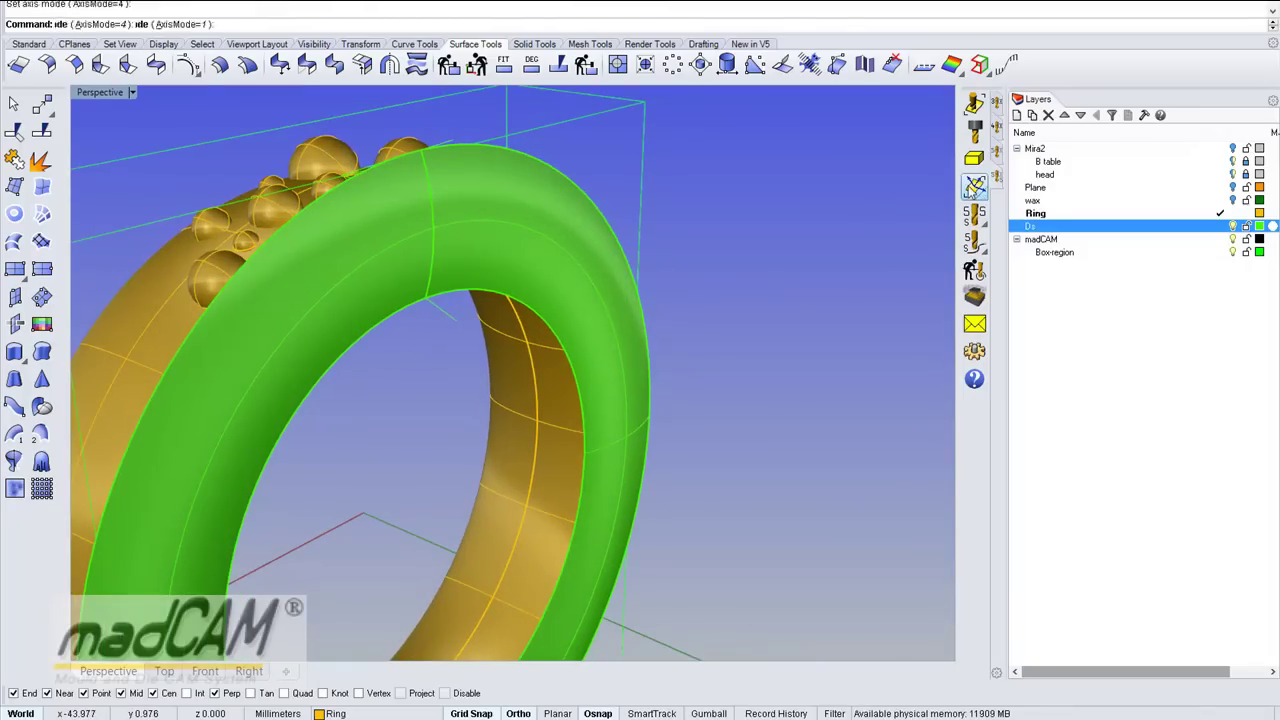
pyautogui.click(563, 181)
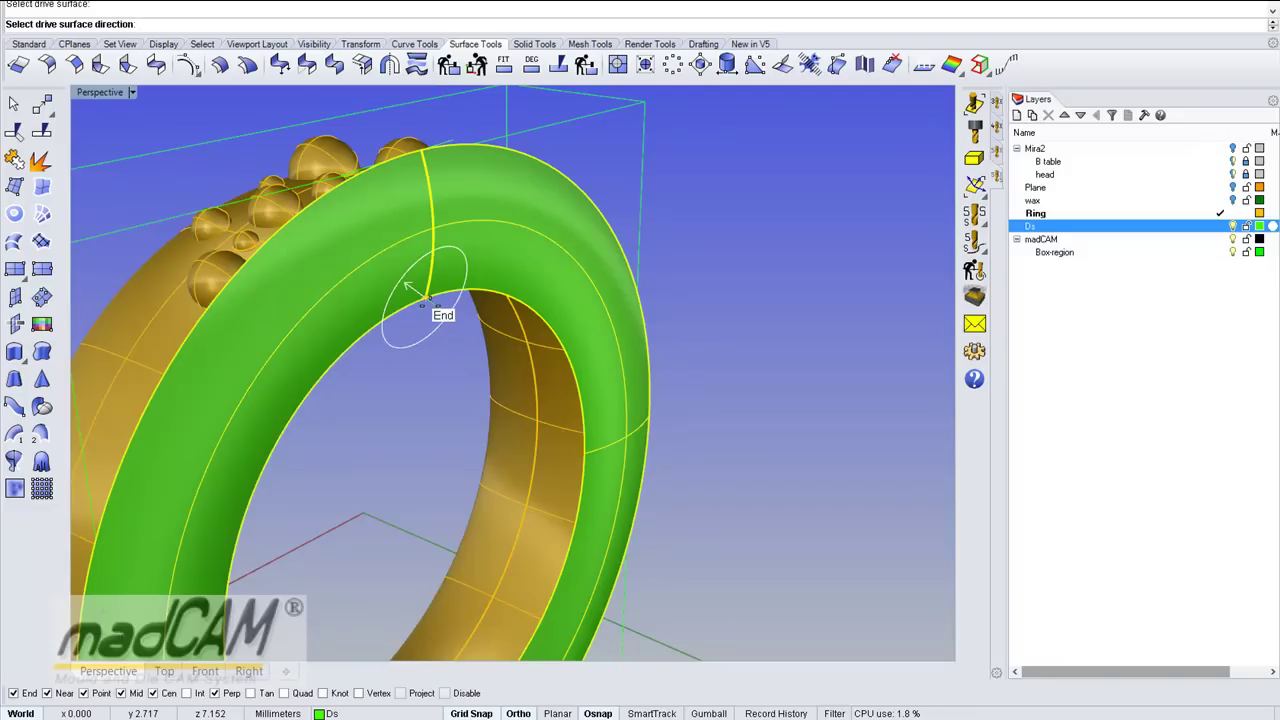
pyautogui.click(426, 298)
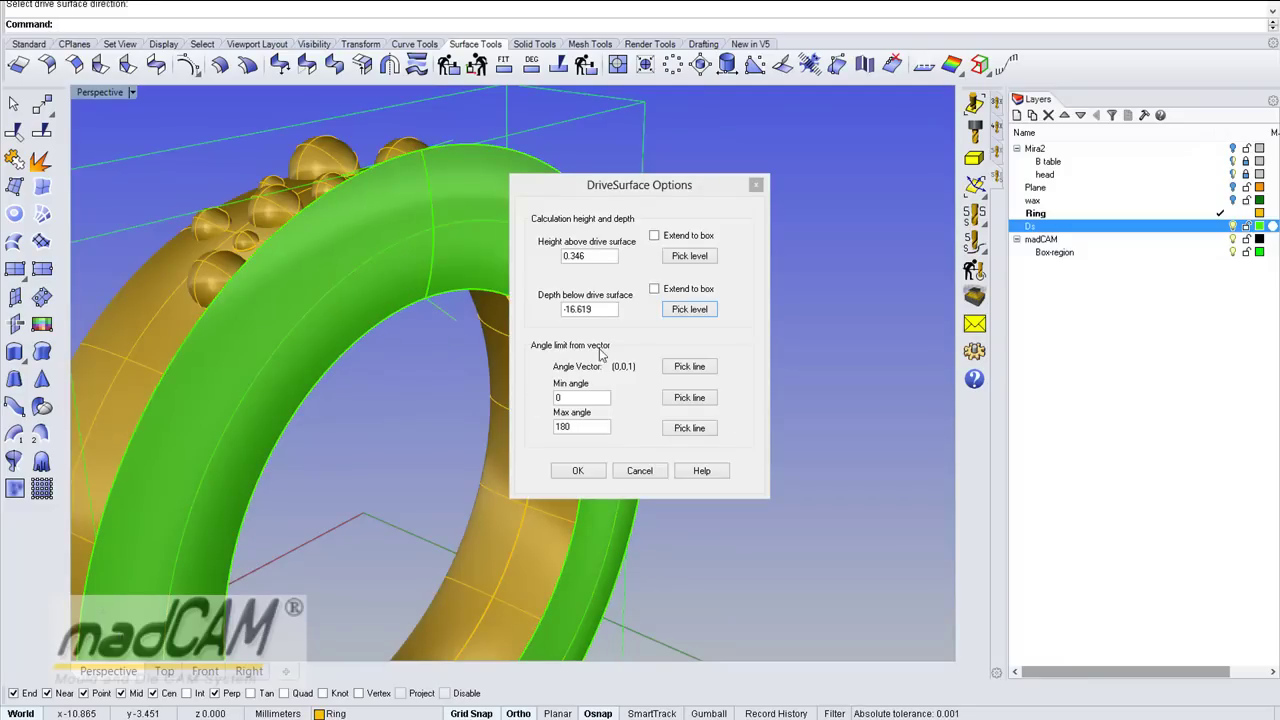
# Step: Set the depth below the drive surface to -14 and accept the drive surface options
pyautogui.click(601, 310)
pyautogui.press('BackSpace')
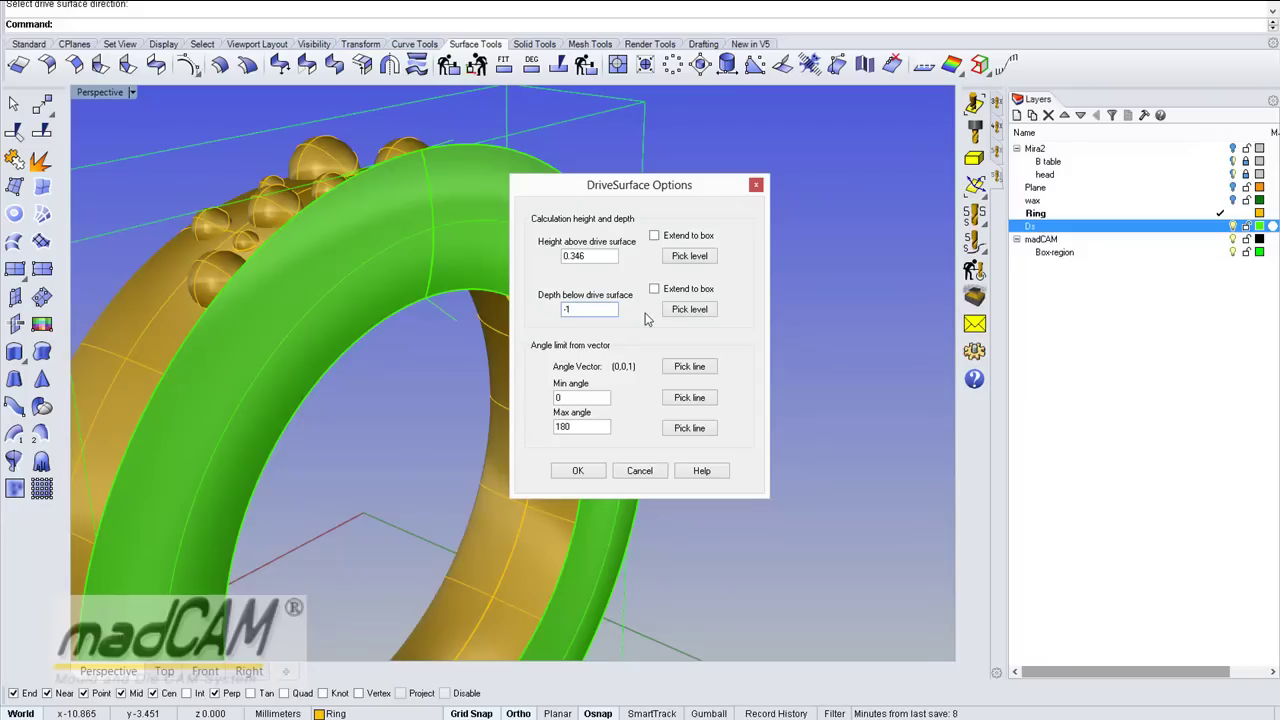
pyautogui.write('4')
pyautogui.click(578, 471)
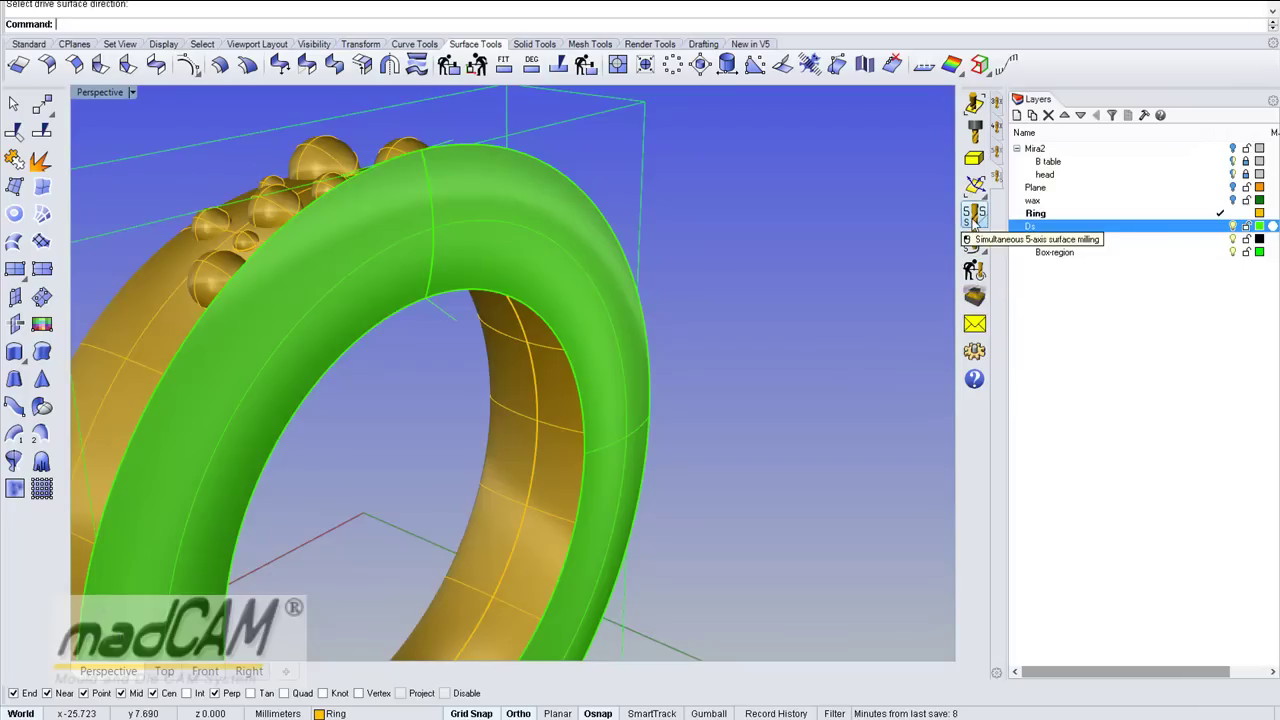
# Step: Calculate a simultaneous 5-axis planar finishing toolpath with step over 0.1, angle limit 0, parallel to X, and Climb join
pyautogui.click(974, 226)
pyautogui.click(914, 224)
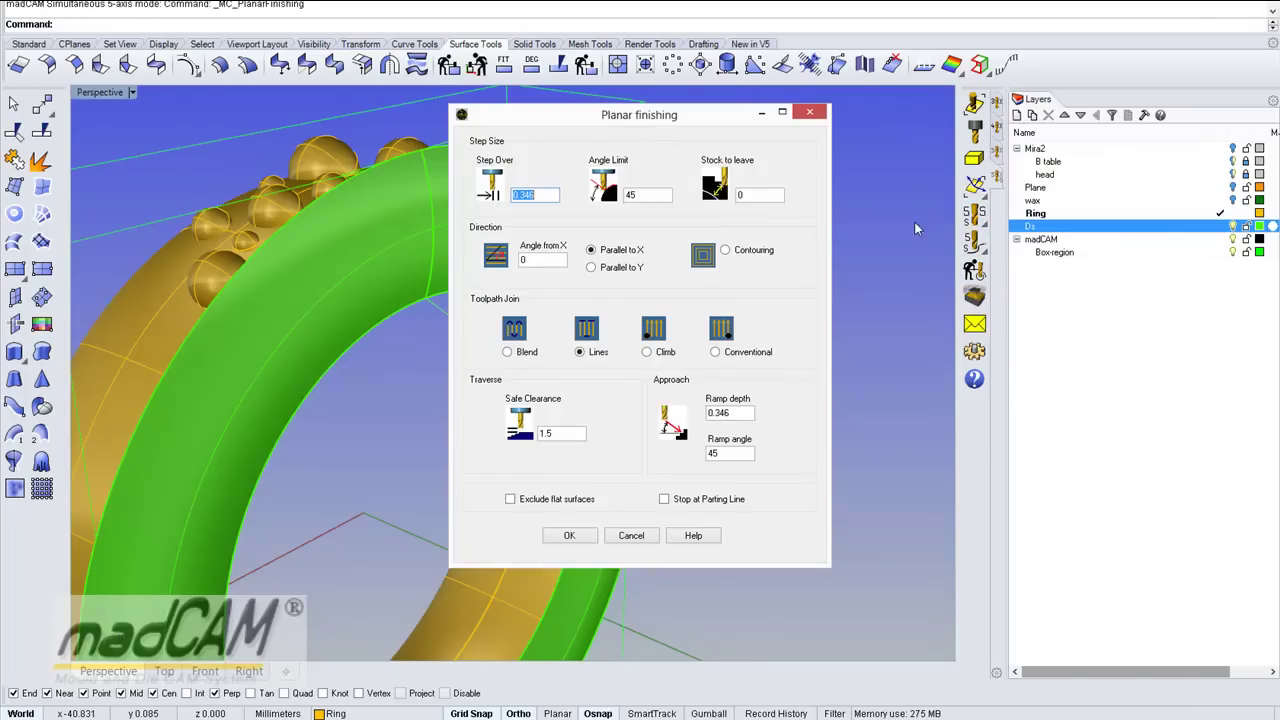
pyautogui.doubleClick(649, 196)
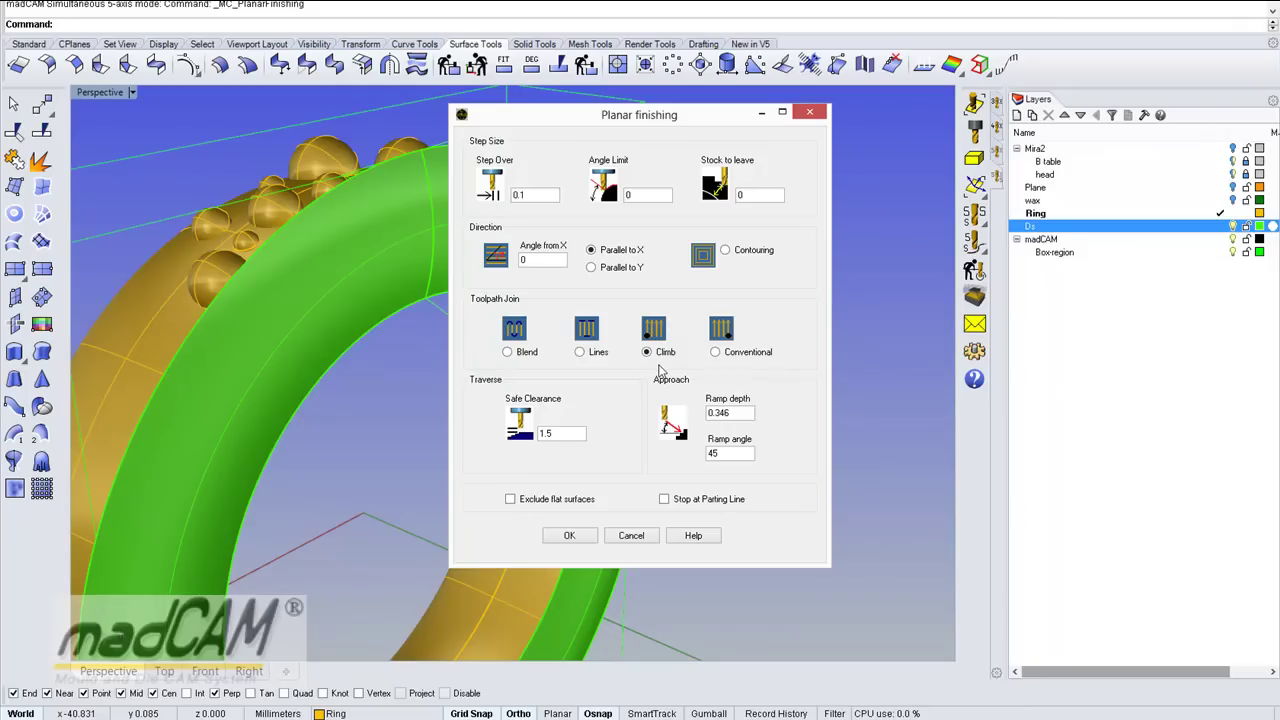
pyautogui.click(569, 537)
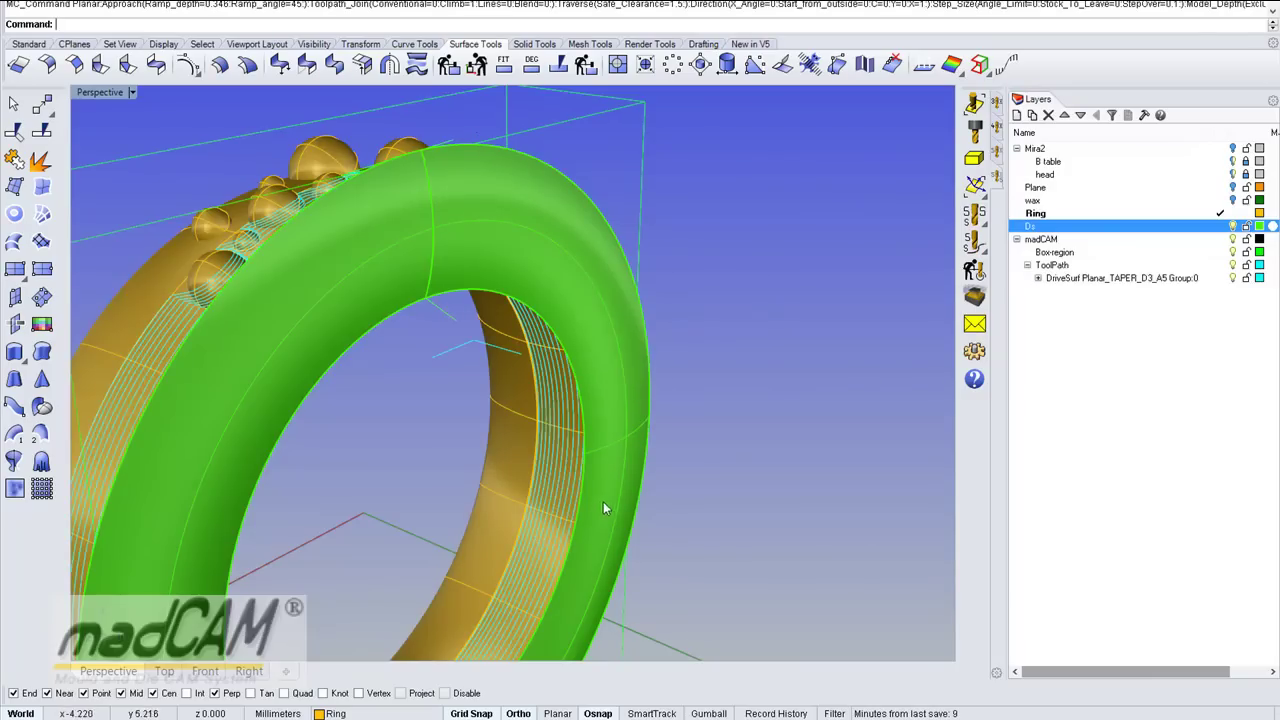
# Step: Hide the Ds layer and examine the finishing toolpath across the ring's side and beads
pyautogui.moveTo(580, 479); pyautogui.dragTo(598, 485, button='right')
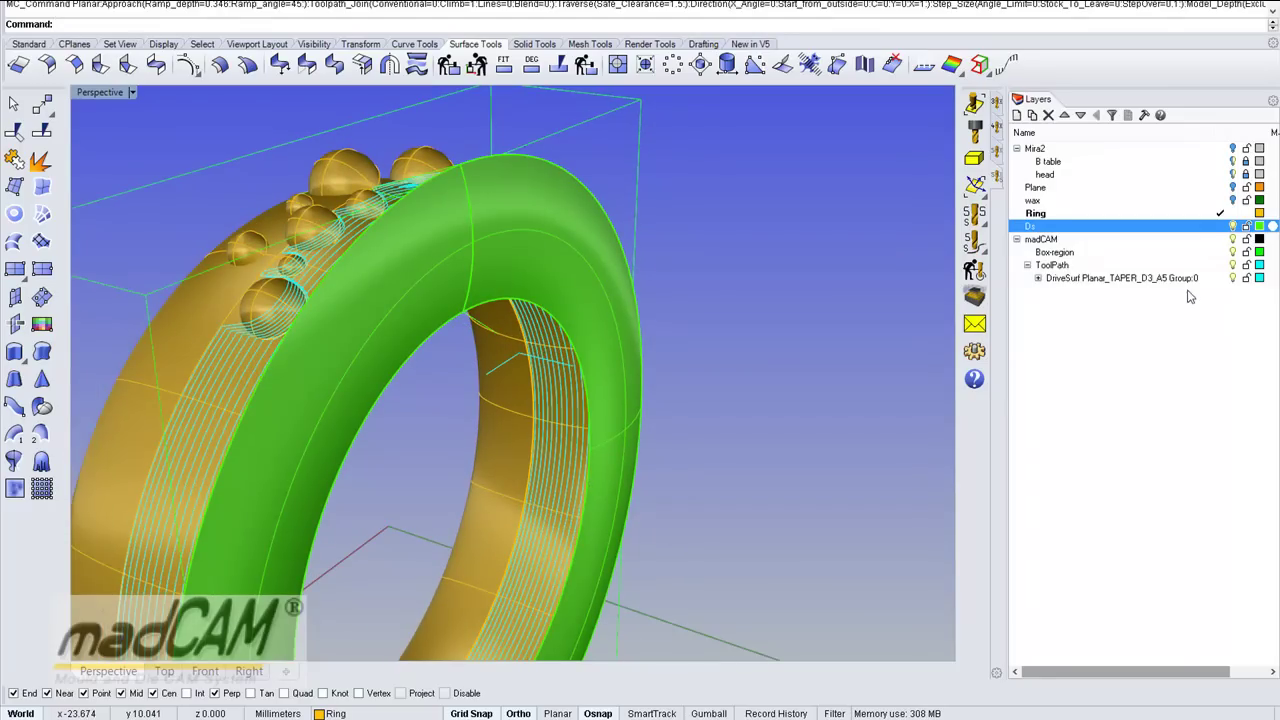
pyautogui.click(1236, 228)
pyautogui.moveTo(577, 394); pyautogui.dragTo(455, 305, button='right')
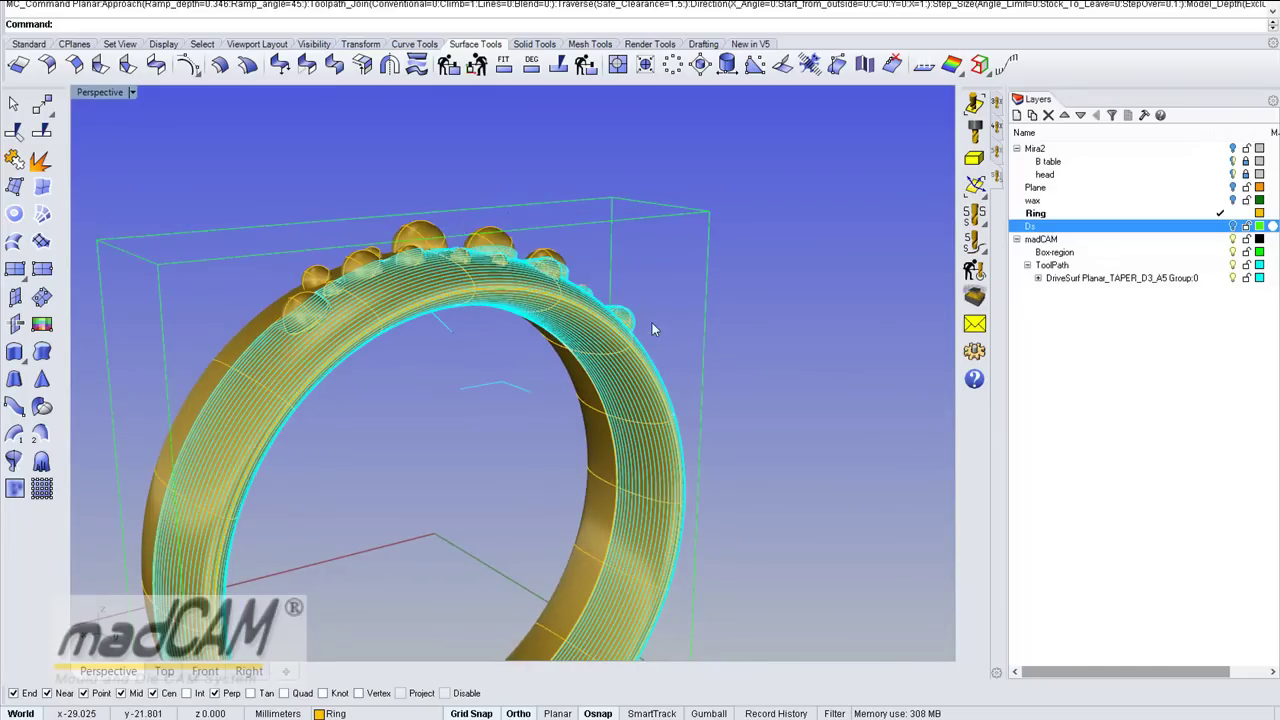
# Step: Hide the DriveSurf Planar toolpath layer and show the Ds layer again
pyautogui.click(1233, 278)
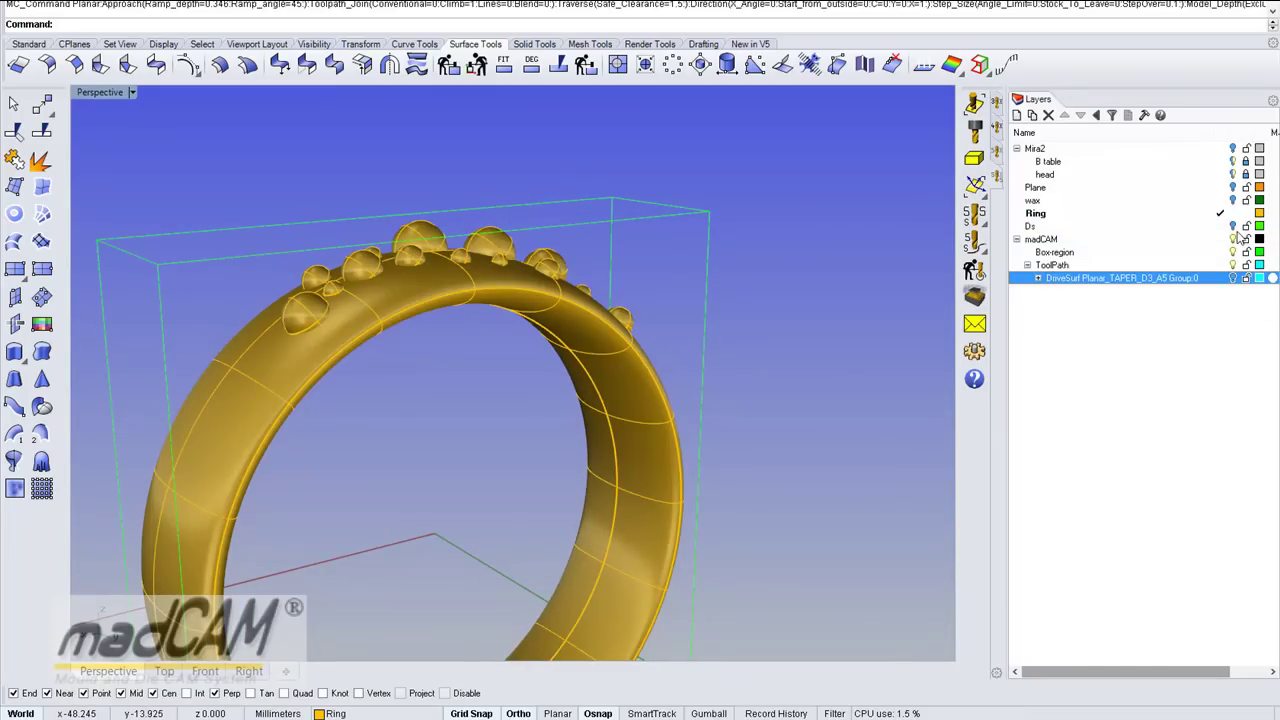
pyautogui.click(1233, 226)
pyautogui.moveTo(700, 386); pyautogui.dragTo(509, 397, button='right')
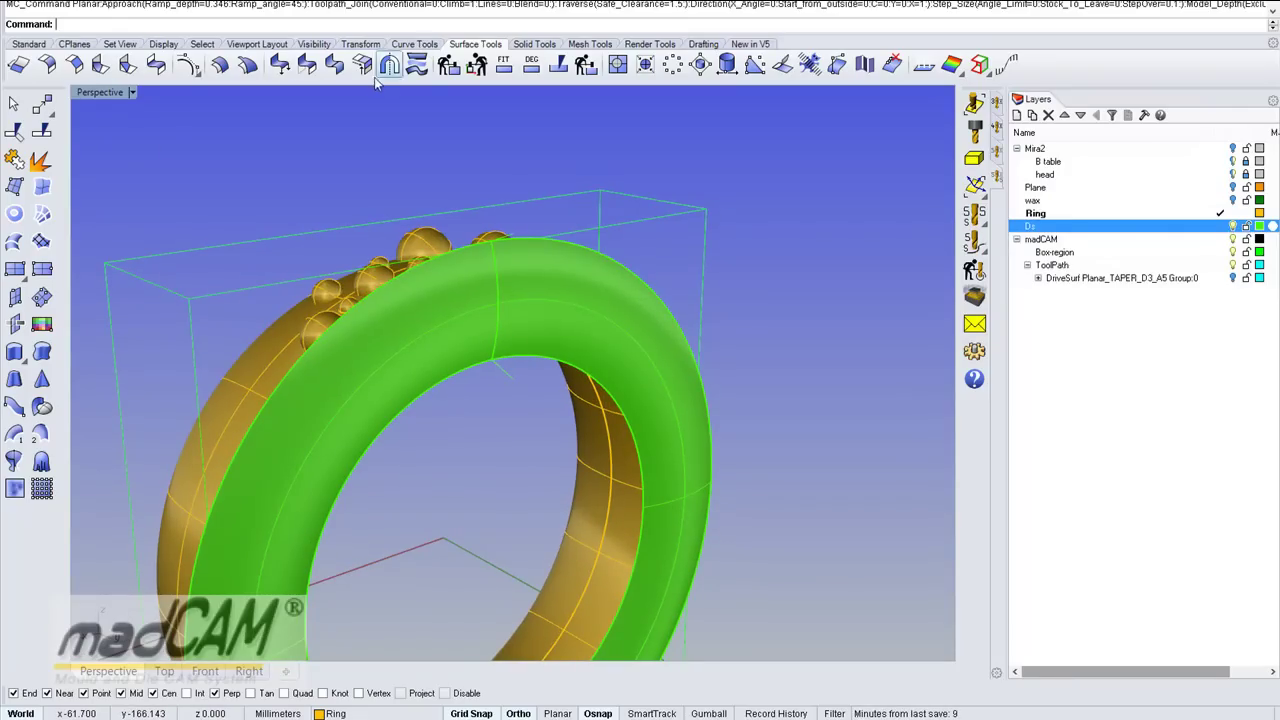
# Step: Display the direction of the green drive surface and reverse its U direction
pyautogui.click(28, 44)
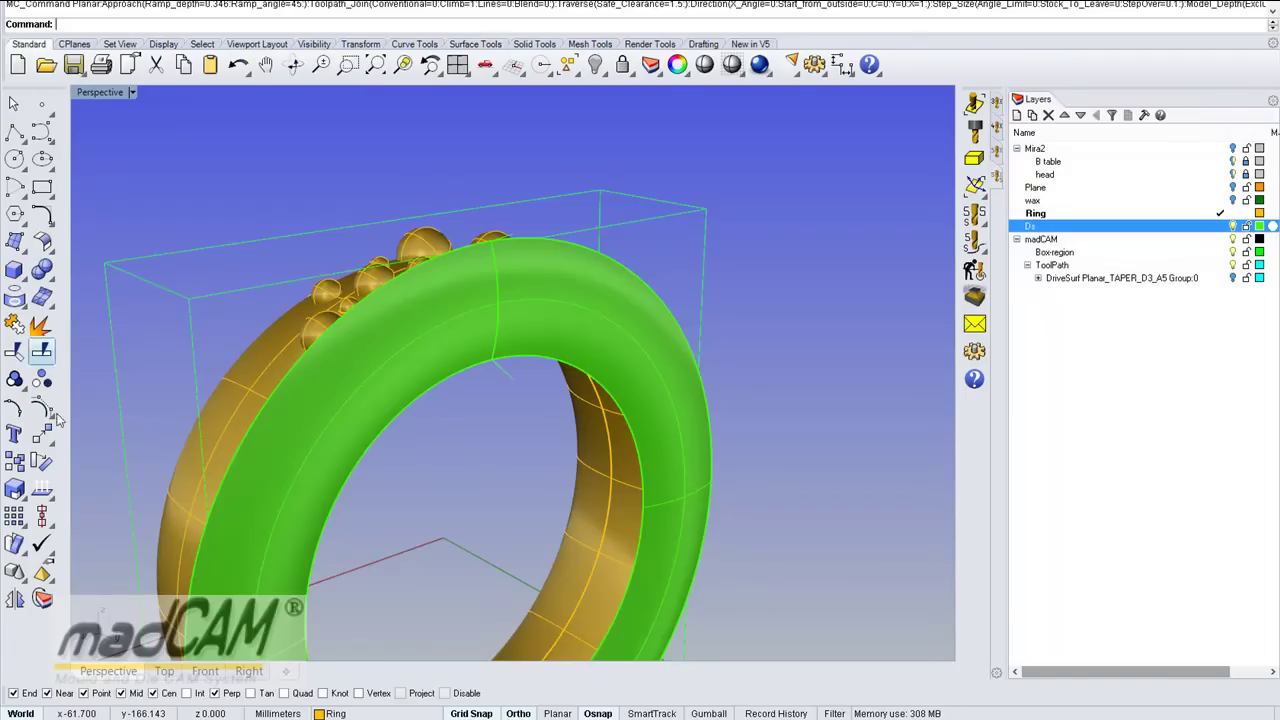
pyautogui.click(42, 490)
pyautogui.click(387, 424)
pyautogui.press('Return')
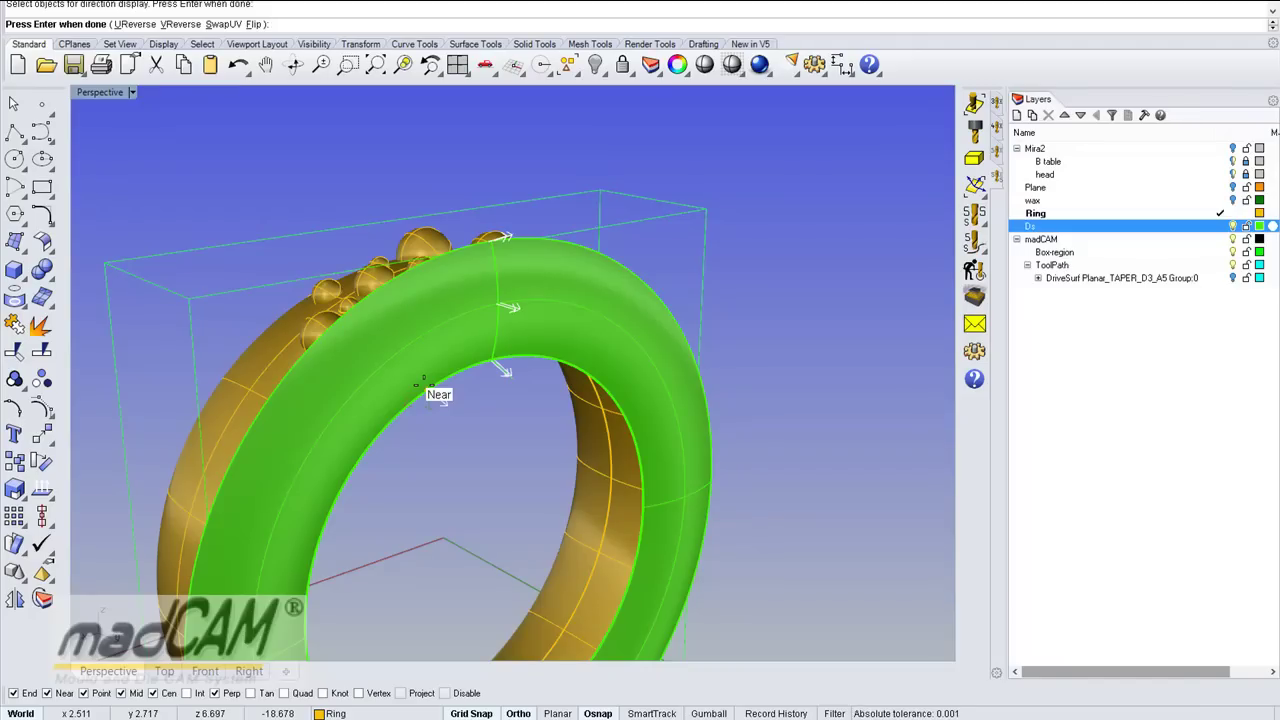
pyautogui.write('u')
pyautogui.press('Return')
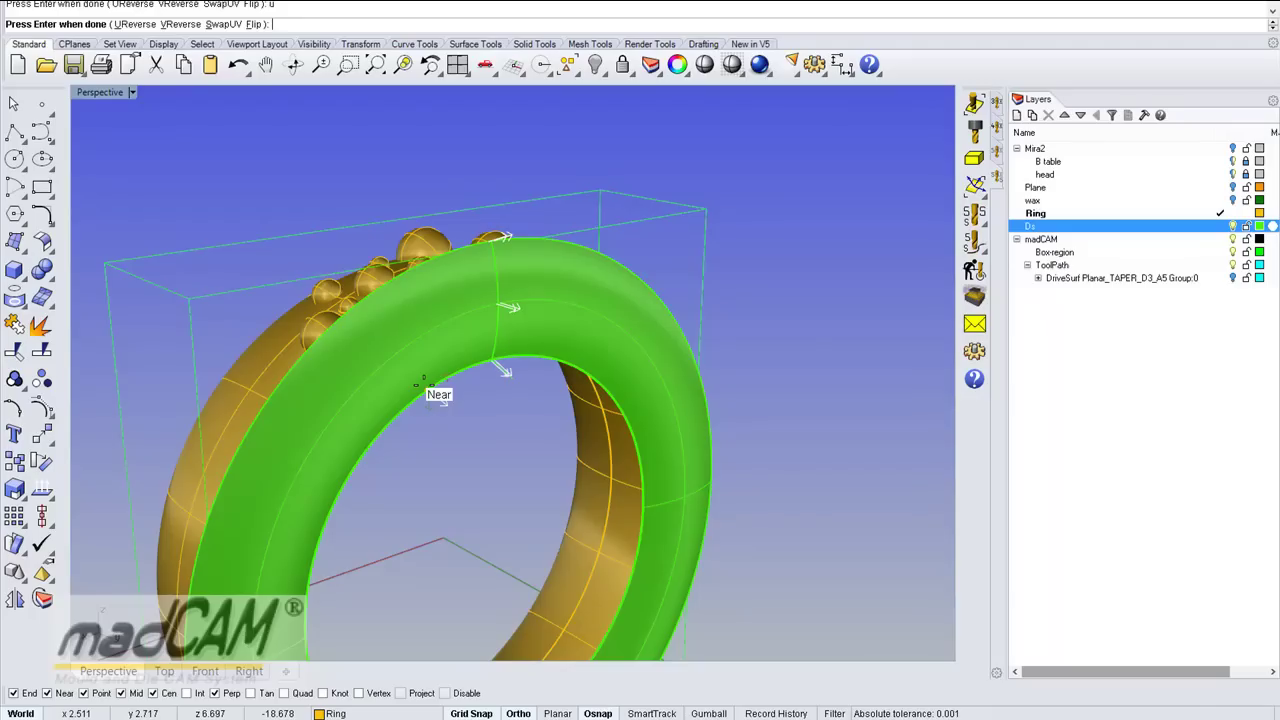
pyautogui.press('Return')
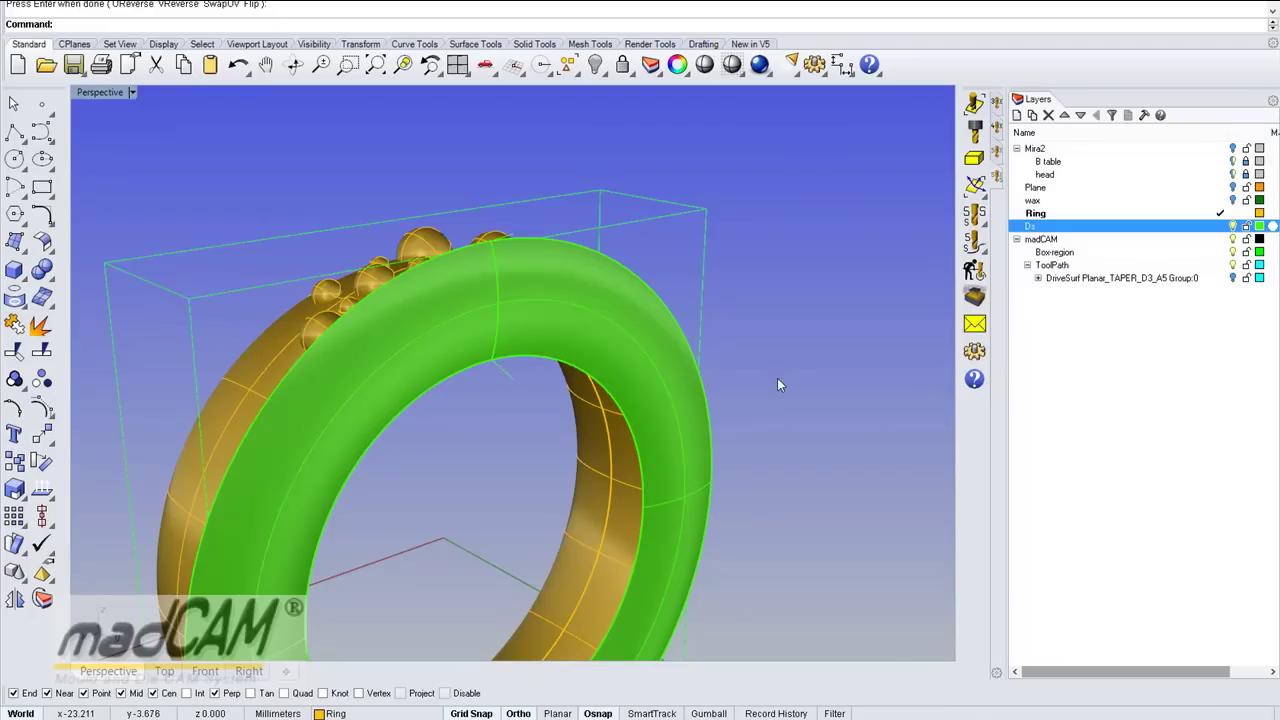
# Step: Assign the green surface as madCAM drive surface, choose its direction and accept the options with depth below drive surface -4
pyautogui.click(975, 214)
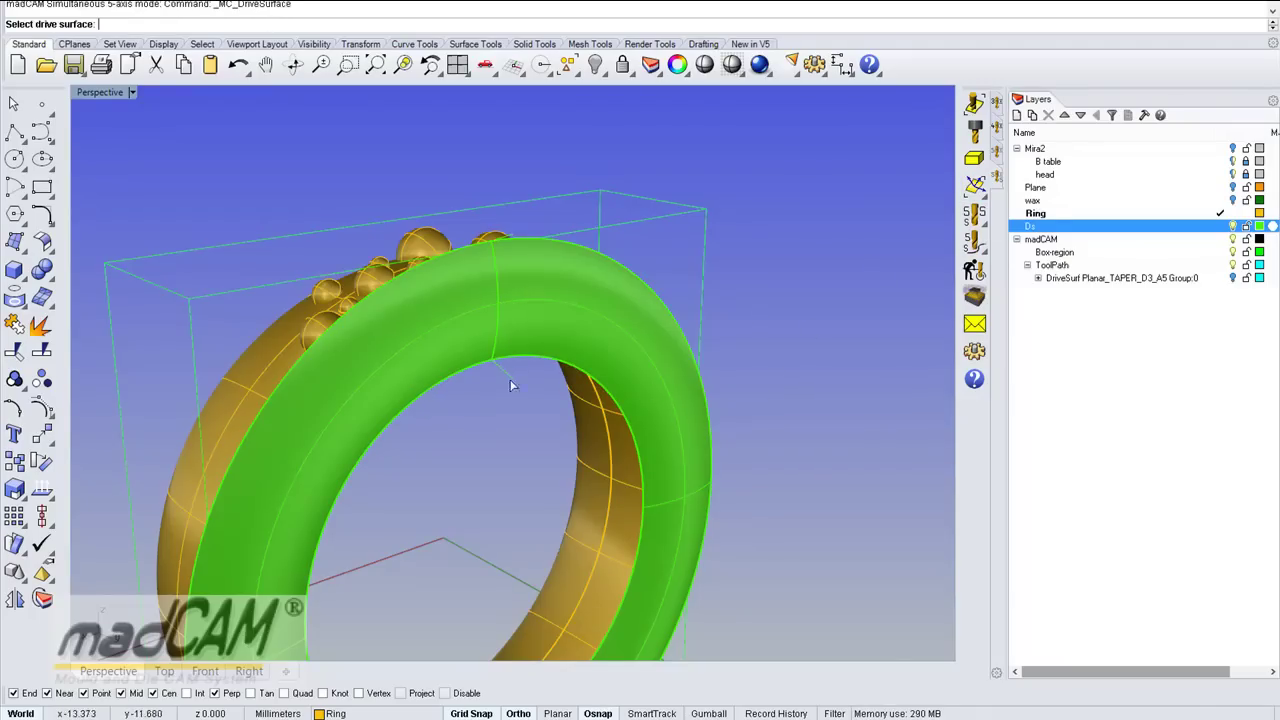
pyautogui.click(443, 375)
pyautogui.press('Return')
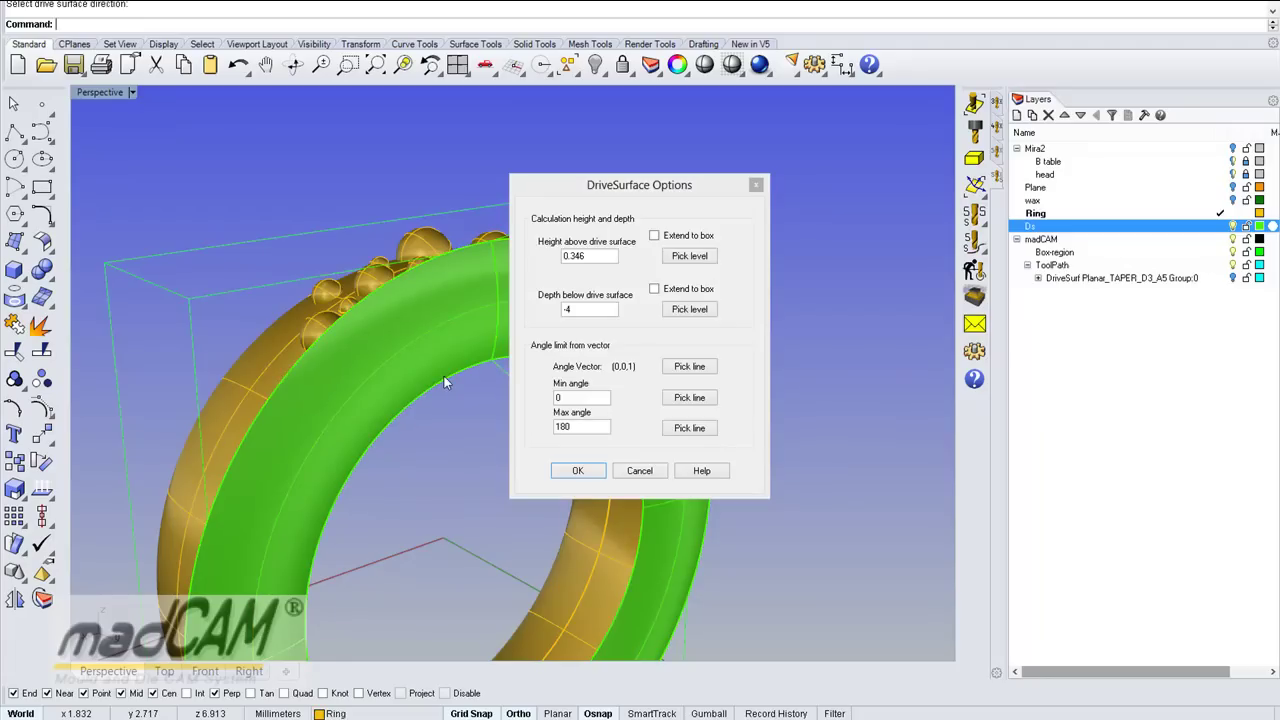
pyautogui.click(585, 472)
# Step: Calculate a simultaneous 5-axis planar finishing toolpath from the drive surface with the existing settings
pyautogui.click(976, 220)
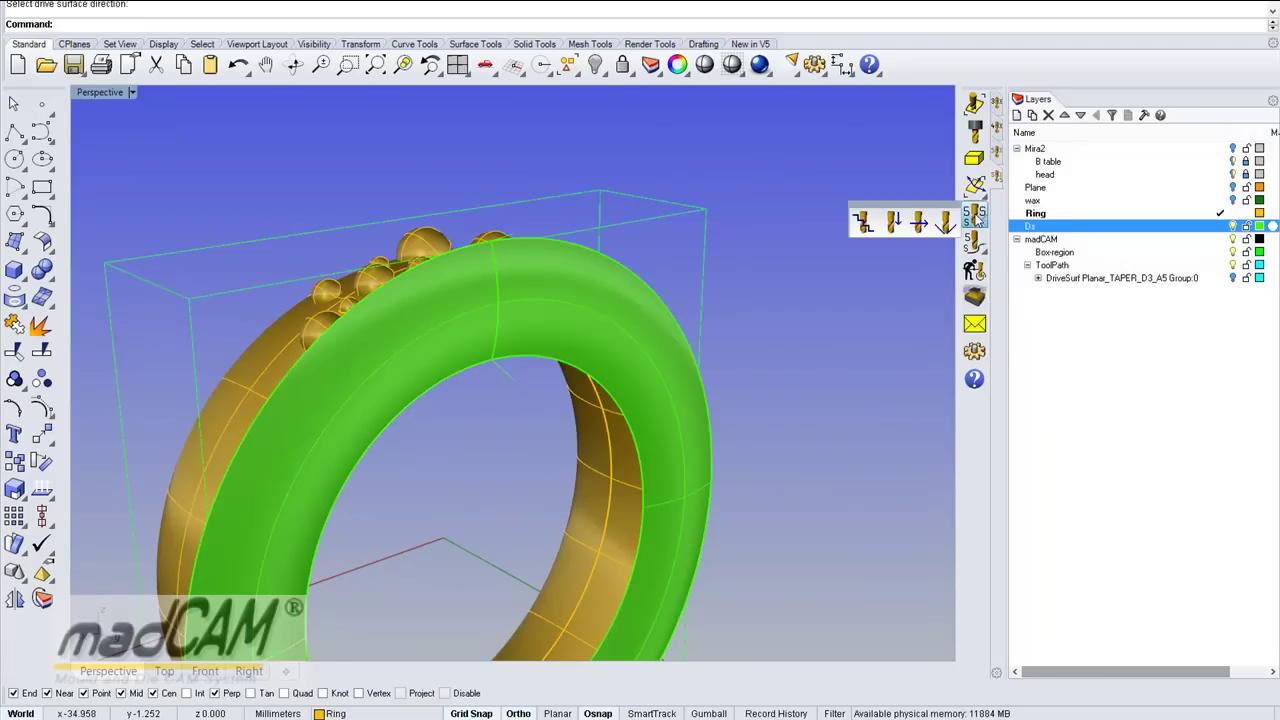
pyautogui.click(912, 230)
pyautogui.click(578, 535)
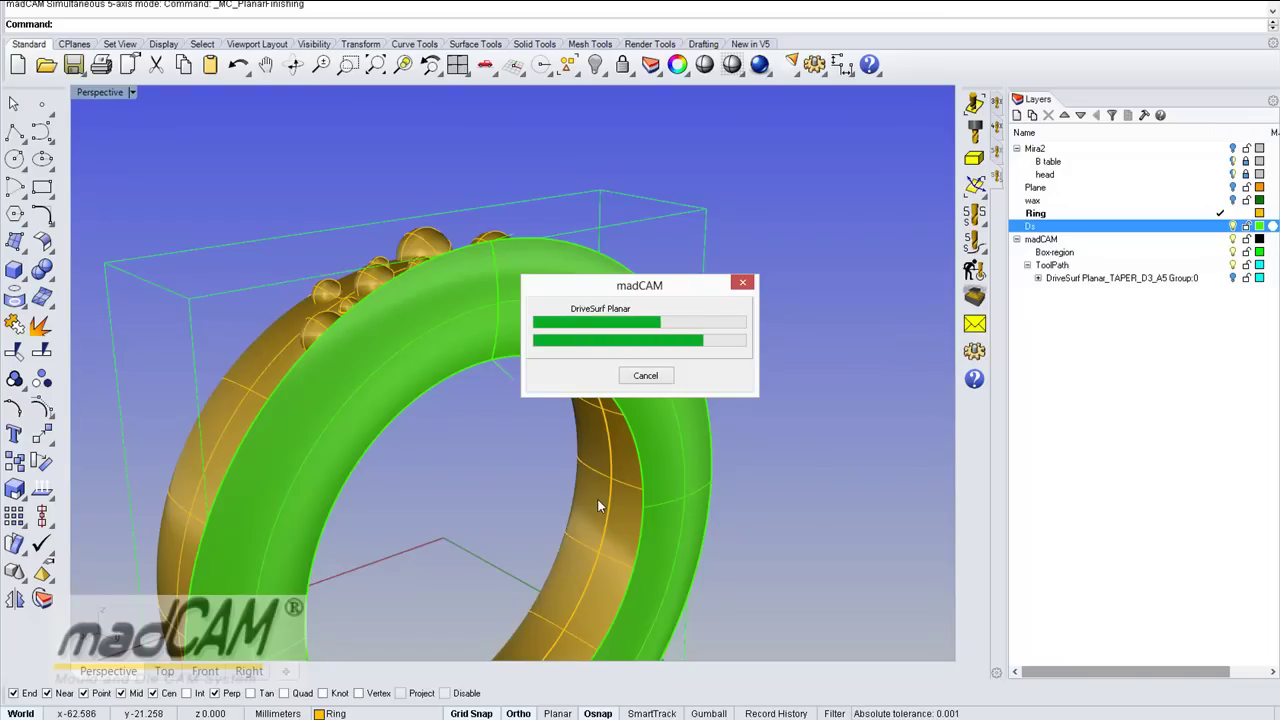
pyautogui.moveTo(593, 483); pyautogui.dragTo(689, 389, button='right')
pyautogui.moveTo(570, 298)
pyautogui.mouseDown(button='right')
pyautogui.moveTo(549, 244)
pyautogui.moveTo(579, 282)
pyautogui.mouseUp(button='right')
# Step: In the Top view, rotate a copy of the drive surface 180 degrees around the origin to the ring's opposite side
pyautogui.click(620, 281)
pyautogui.moveTo(578, 327); pyautogui.dragTo(561, 358, button='right')
pyautogui.hotkey('ctrl', 'F1')
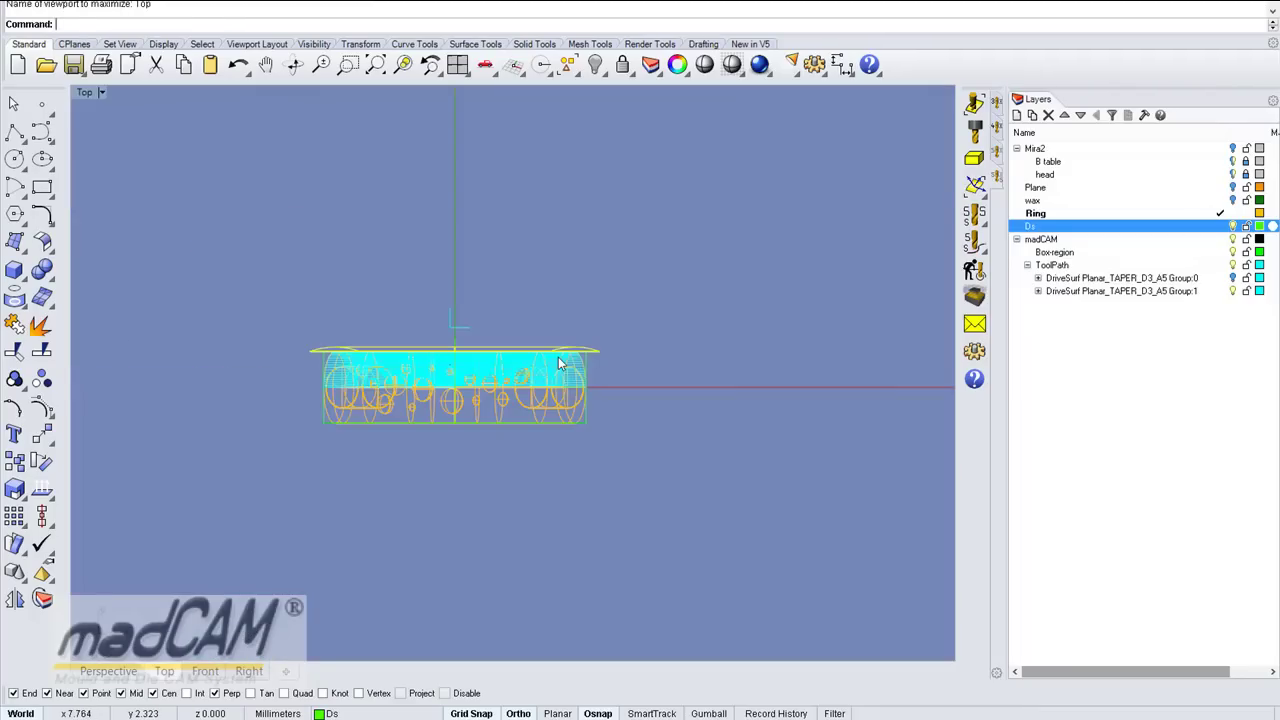
pyautogui.scroll(-2, 511, 376)
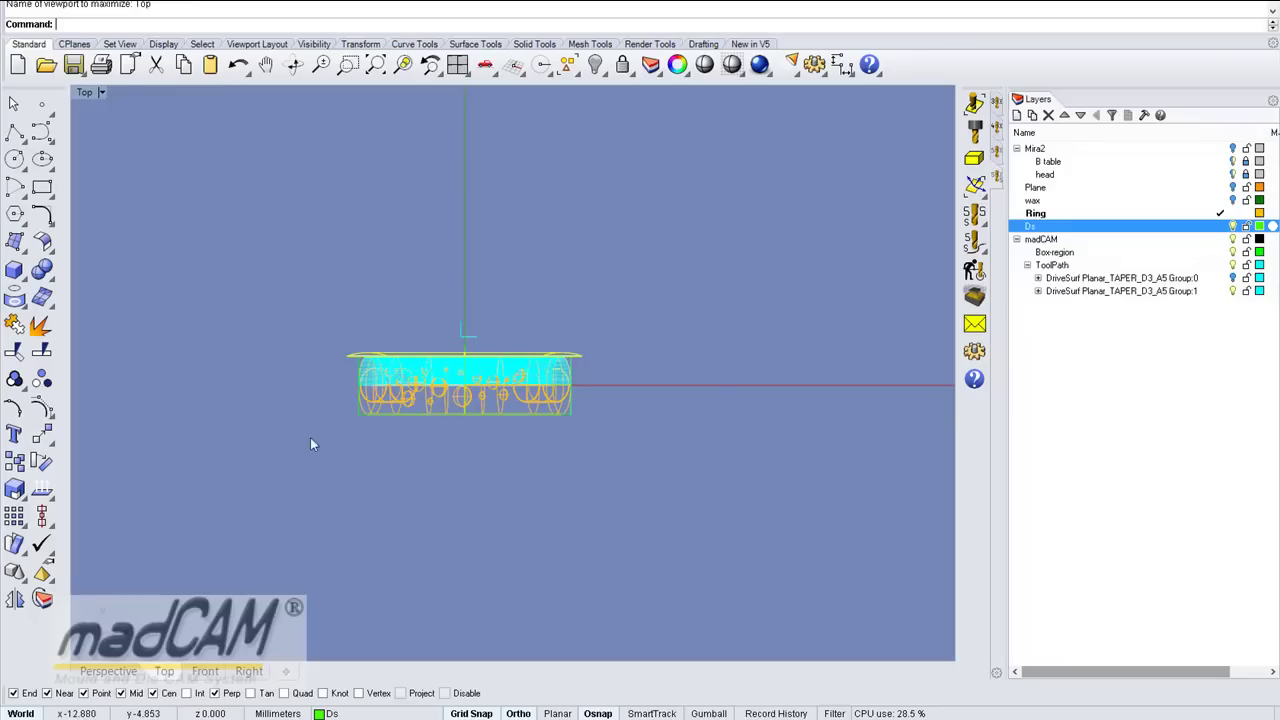
pyautogui.click(42, 461)
pyautogui.write('0')
pyautogui.press('Return')
pyautogui.click(273, 488)
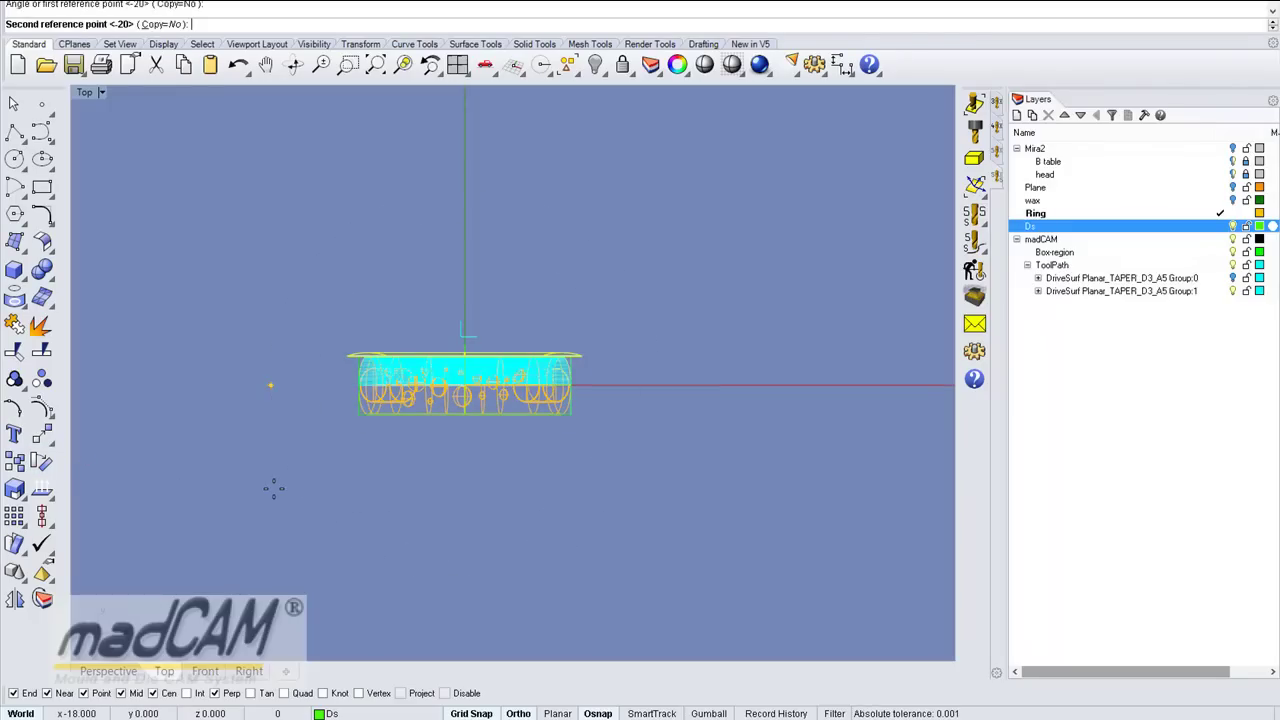
pyautogui.click(767, 477)
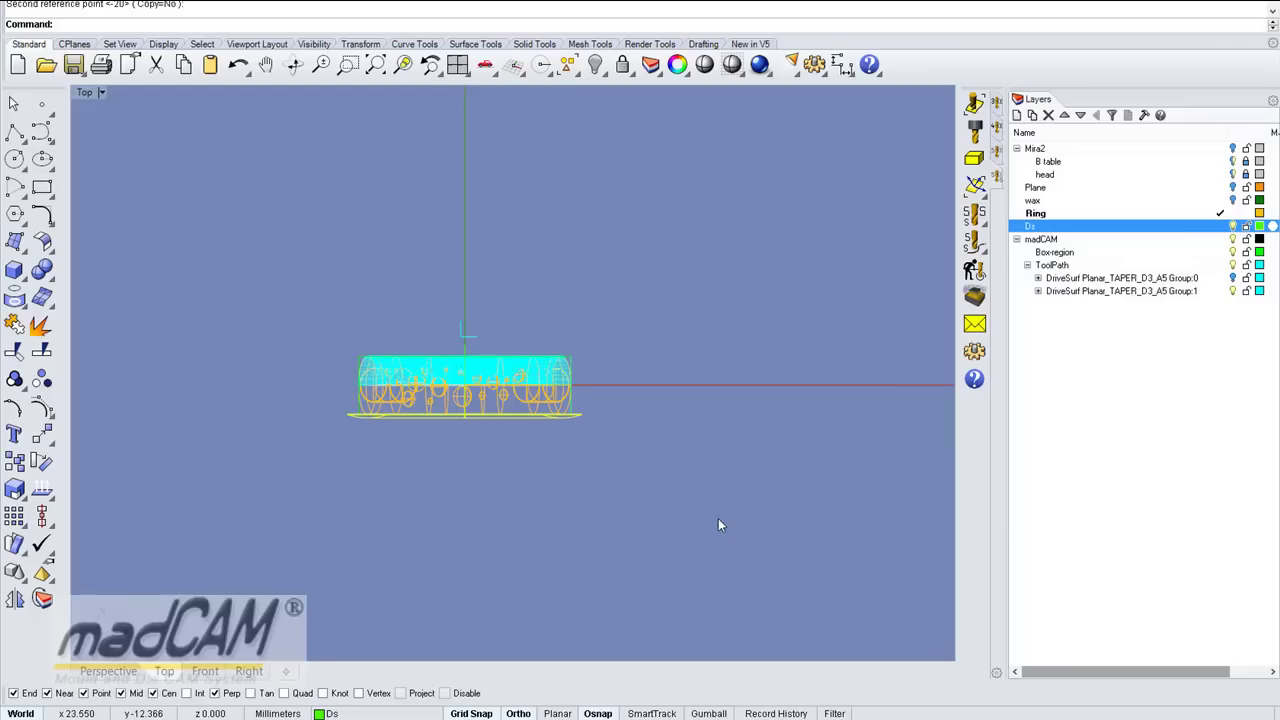
pyautogui.click(735, 479)
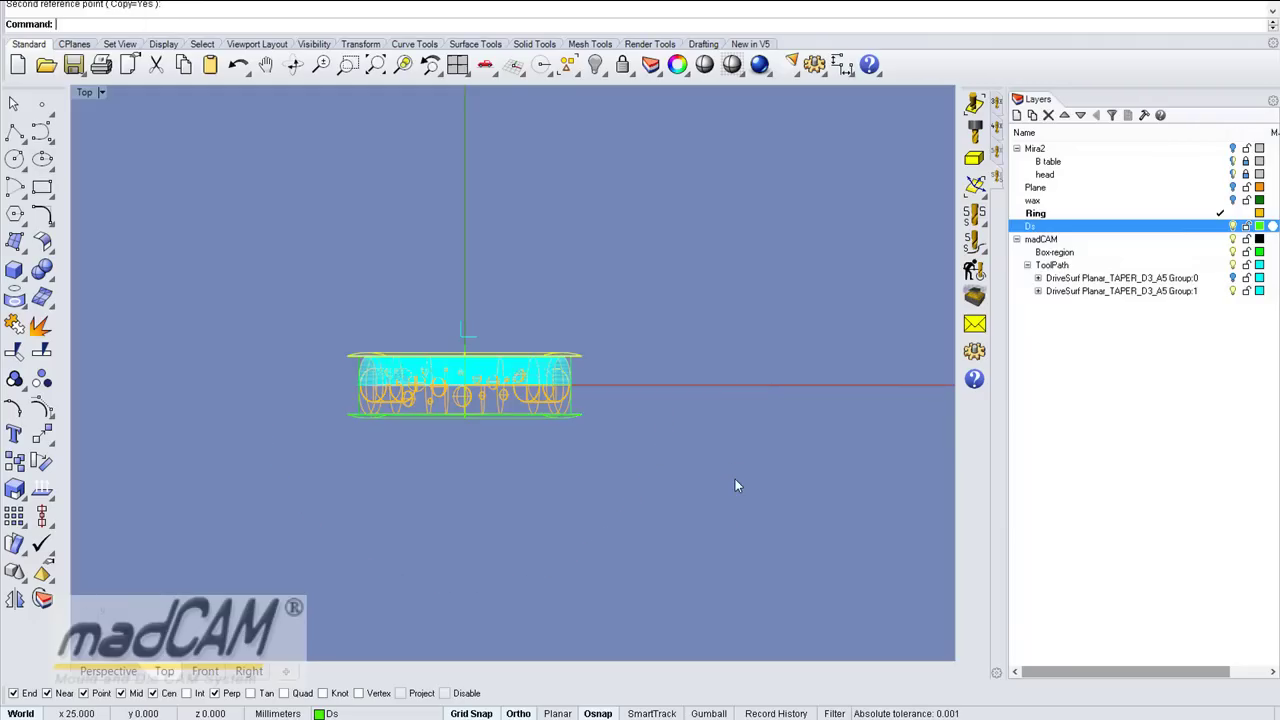
# Step: In the Perspective view, assign the copied surface on the ring's opposite side as drive surface, choose its direction and accept the options
pyautogui.hotkey('ctrl', 'F4')
pyautogui.moveTo(563, 470); pyautogui.dragTo(743, 476, button='right')
pyautogui.moveTo(667, 417); pyautogui.dragTo(754, 372, button='right')
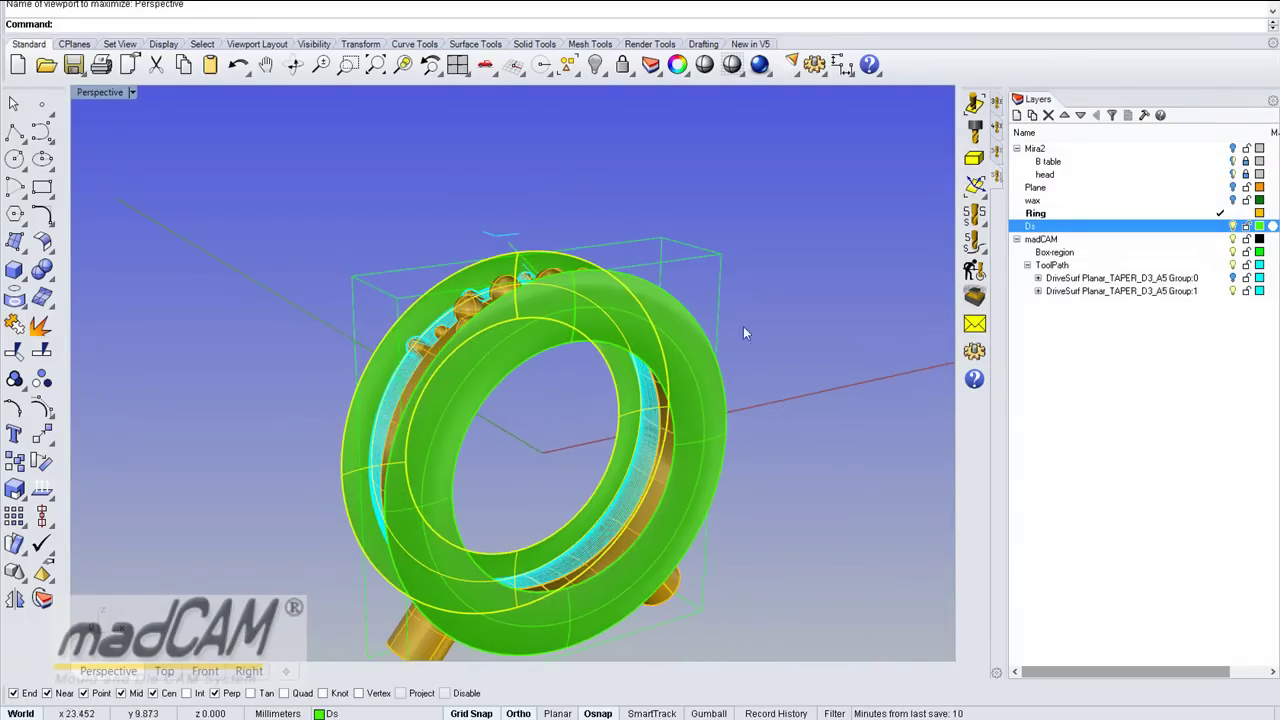
pyautogui.click(974, 186)
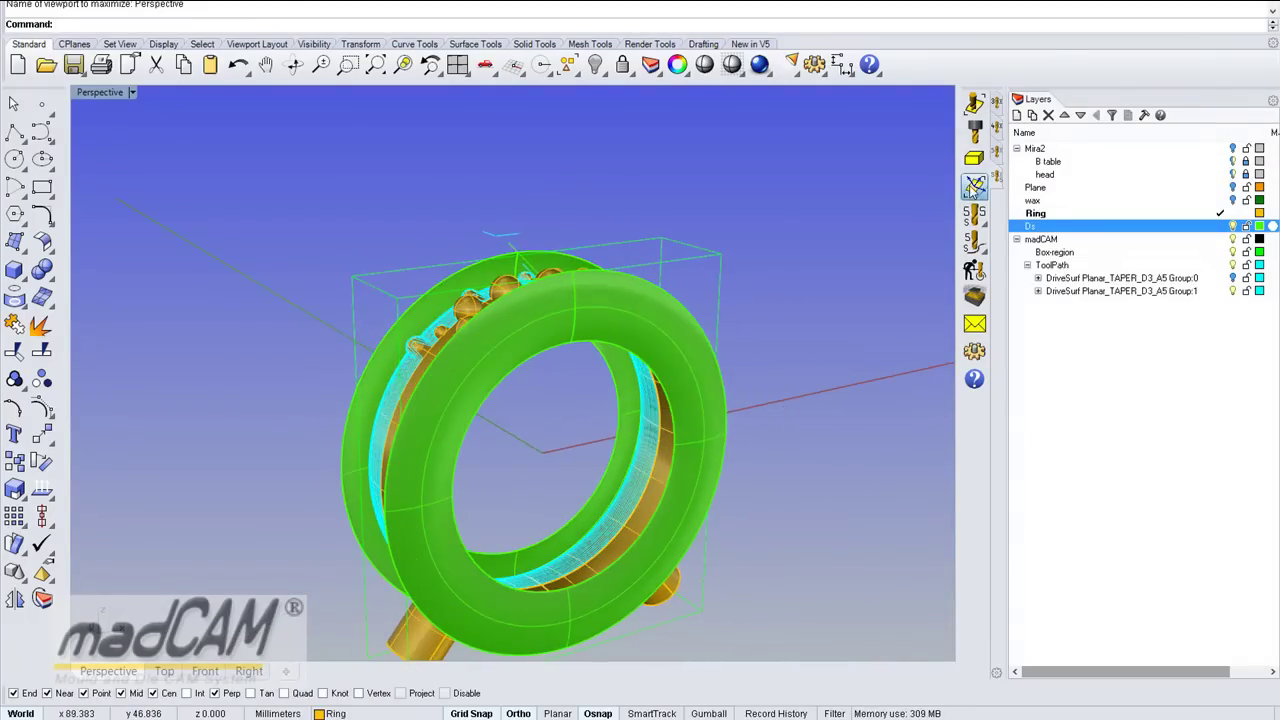
pyautogui.click(686, 310)
pyautogui.moveTo(591, 280); pyautogui.dragTo(669, 277, button='right')
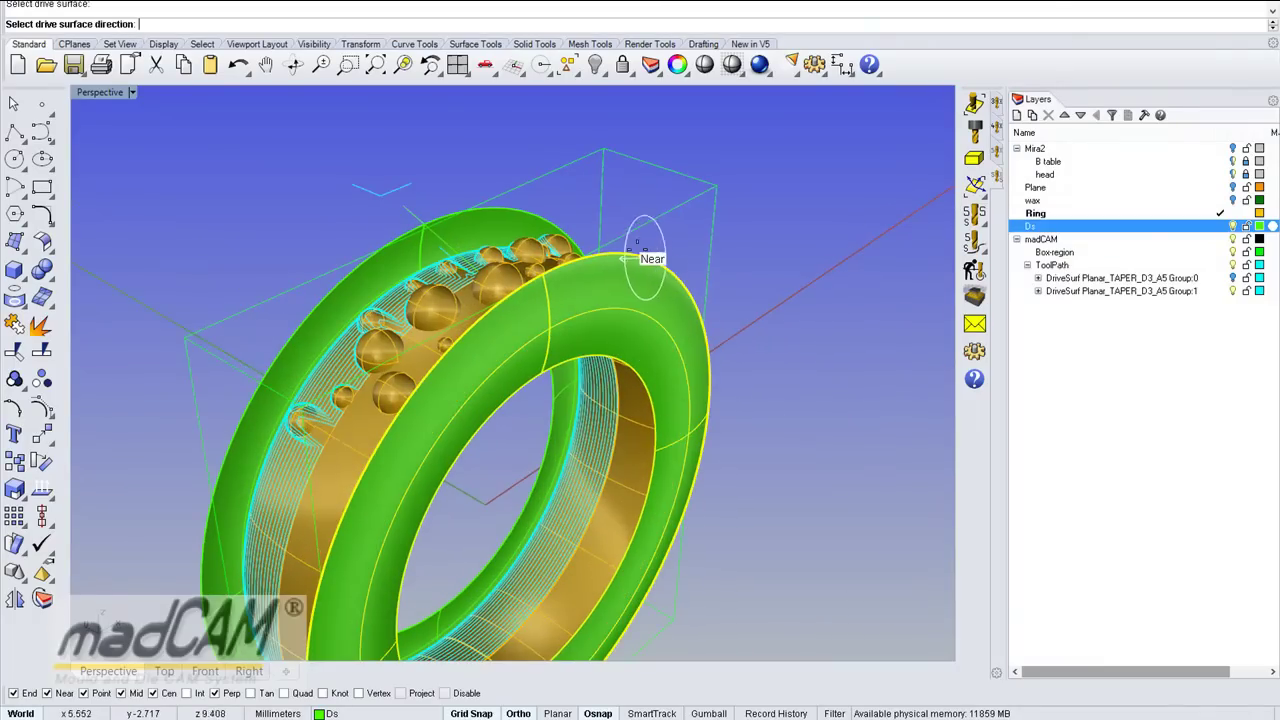
pyautogui.click(634, 250)
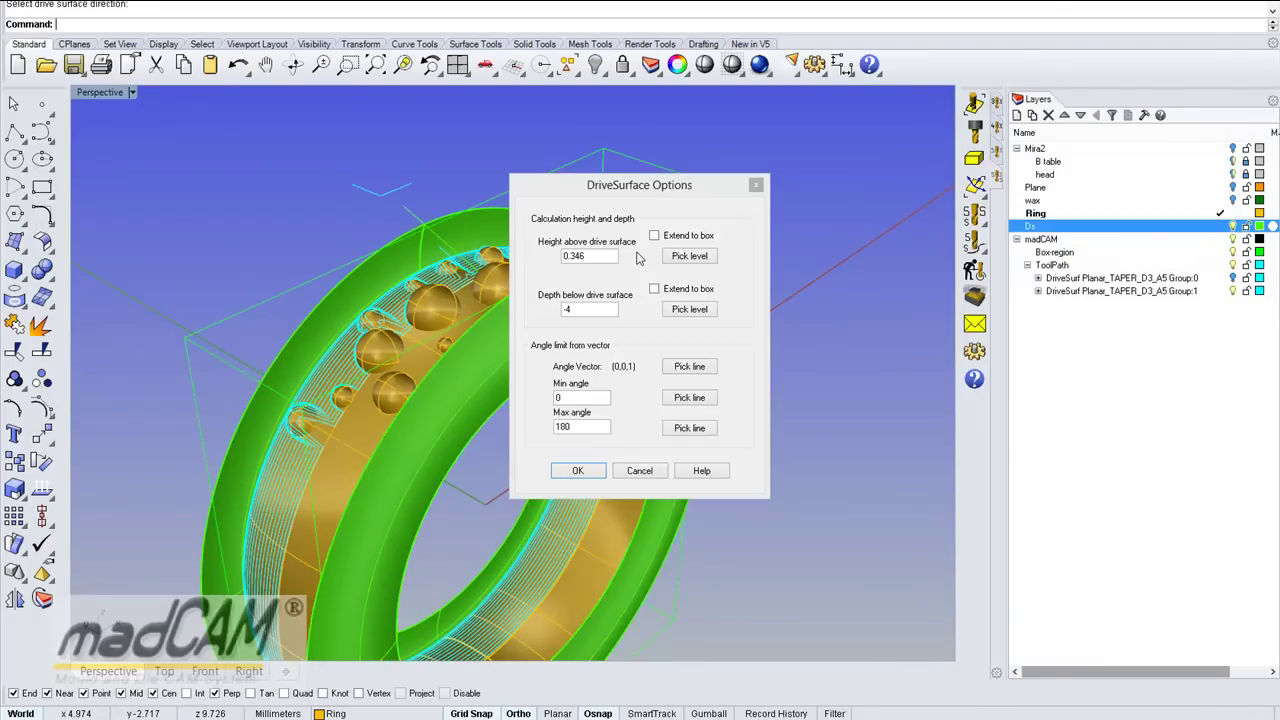
pyautogui.click(589, 475)
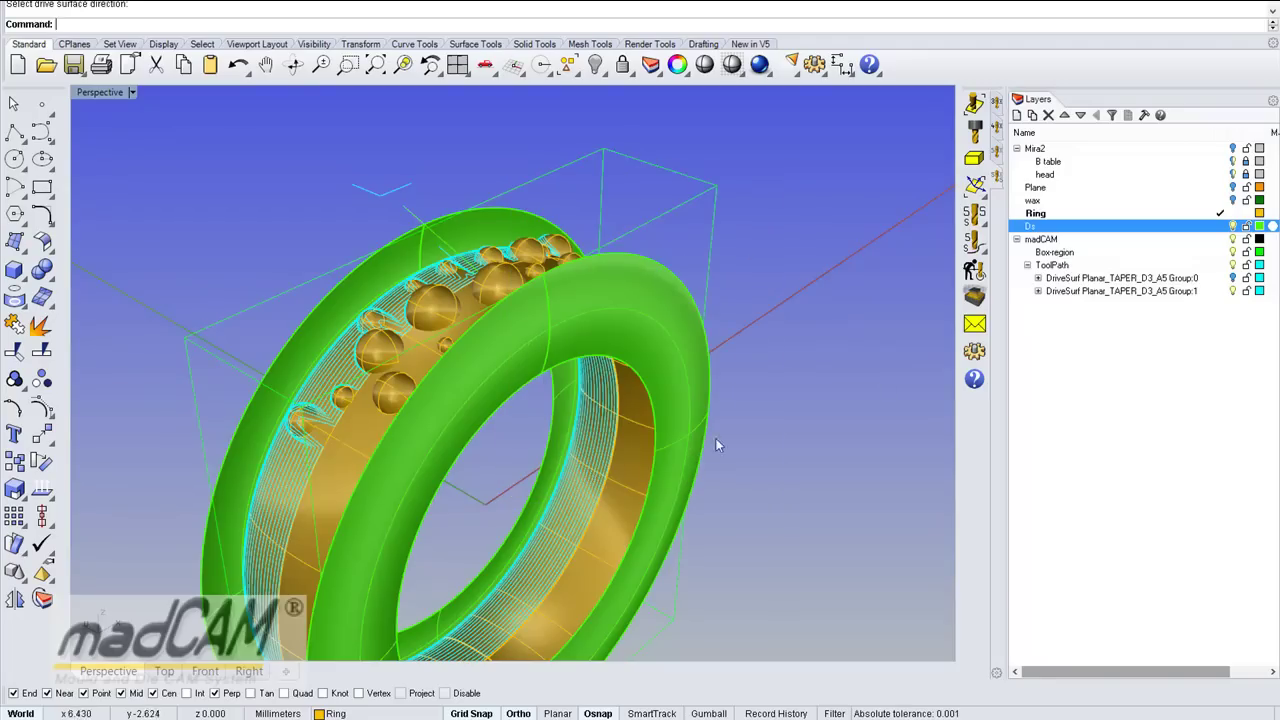
# Step: Calculate a simultaneous 5-axis planar finishing toolpath for the ring's other half from the copied drive surface
pyautogui.click(977, 218)
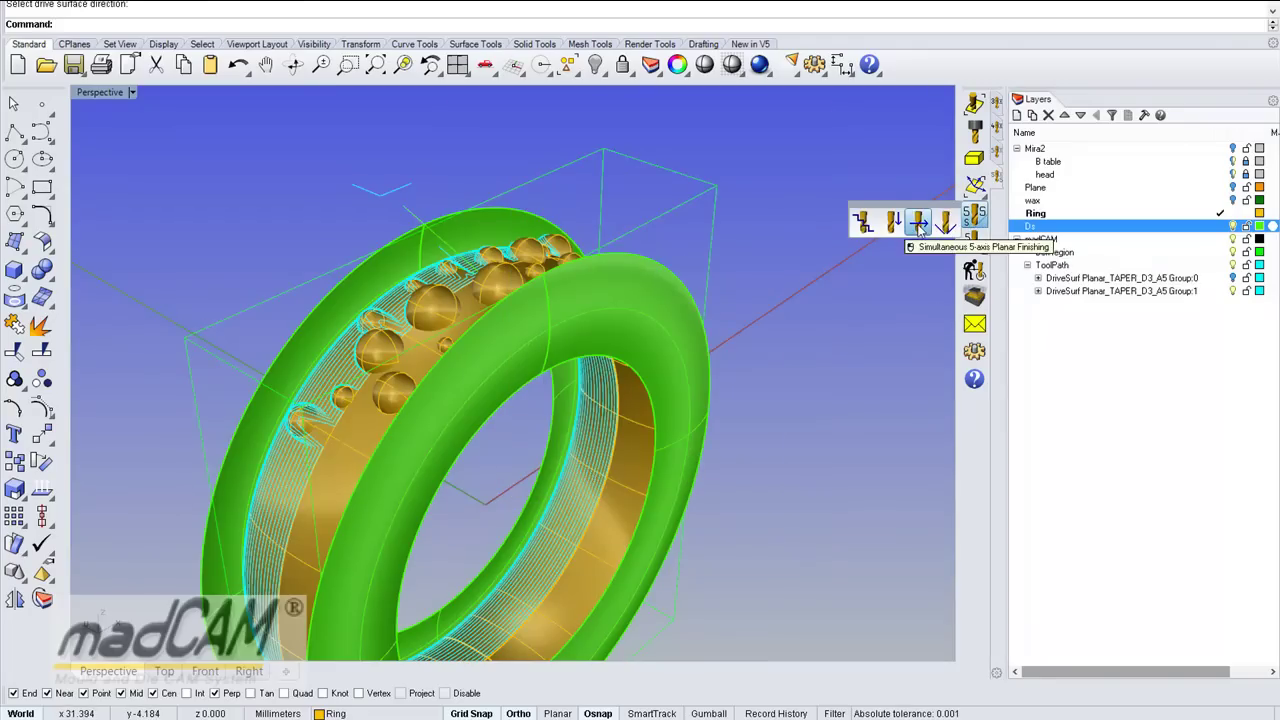
pyautogui.click(915, 228)
pyautogui.click(573, 536)
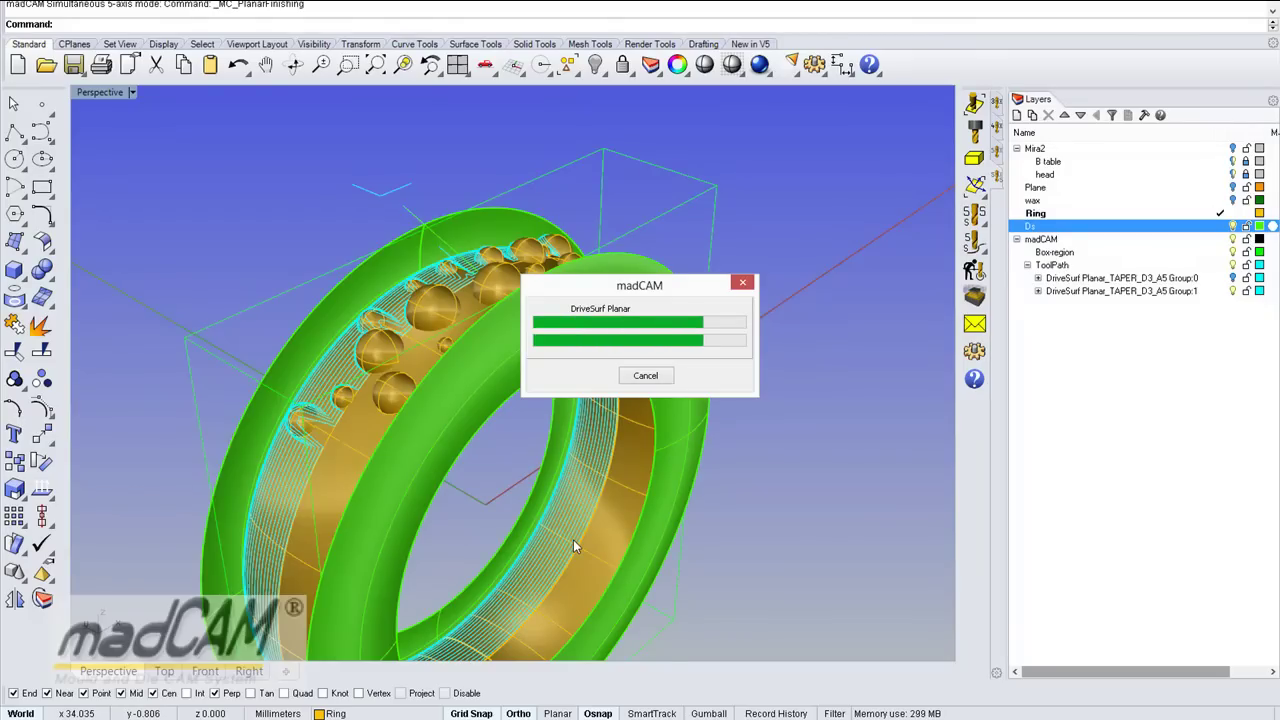
pyautogui.moveTo(565, 481); pyautogui.dragTo(565, 387, button='right')
pyautogui.scroll(-1, 565, 387)
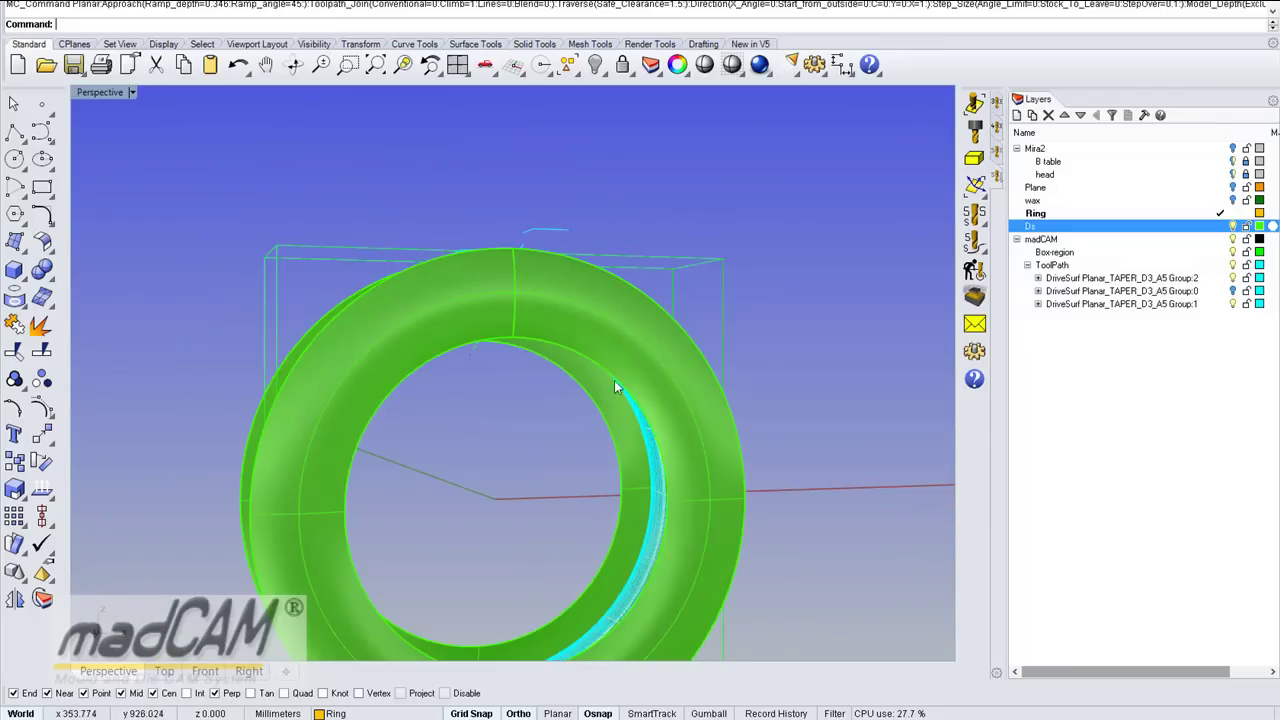
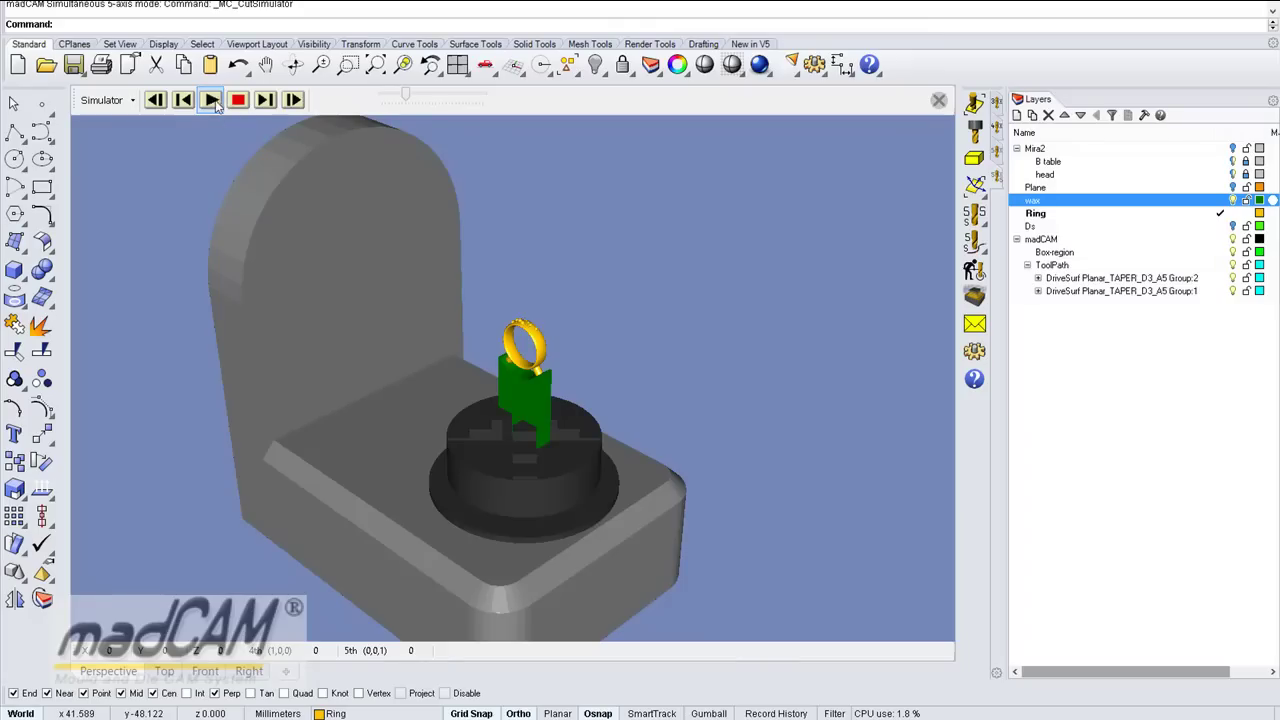
# Step: Play the 5-axis cutting simulation and examine the tool's motion around the ring and wax holder from several angles
pyautogui.click(211, 101)
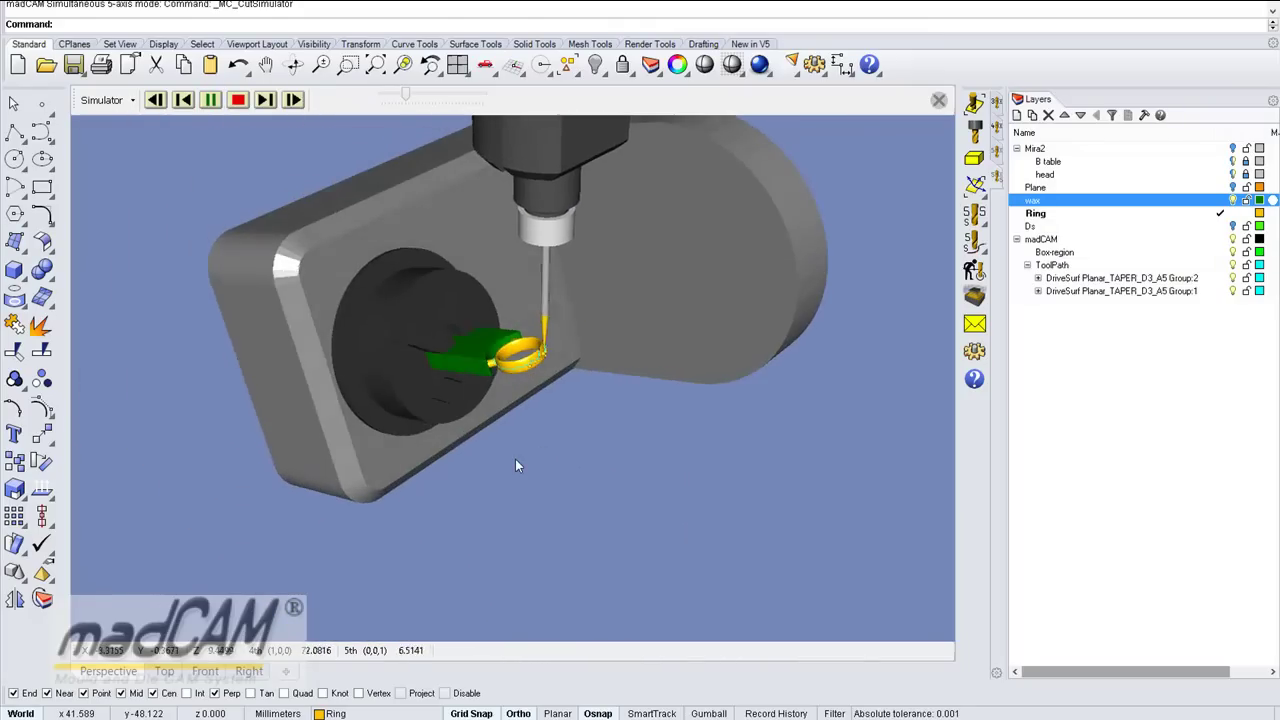
pyautogui.keyDown('ctrl'); pyautogui.moveTo(517, 463); pyautogui.dragTo(517, 265, button='right'); pyautogui.keyUp('ctrl')
pyautogui.keyDown('ctrl'); pyautogui.moveTo(549, 420); pyautogui.dragTo(529, 191, button='right'); pyautogui.keyUp('ctrl')
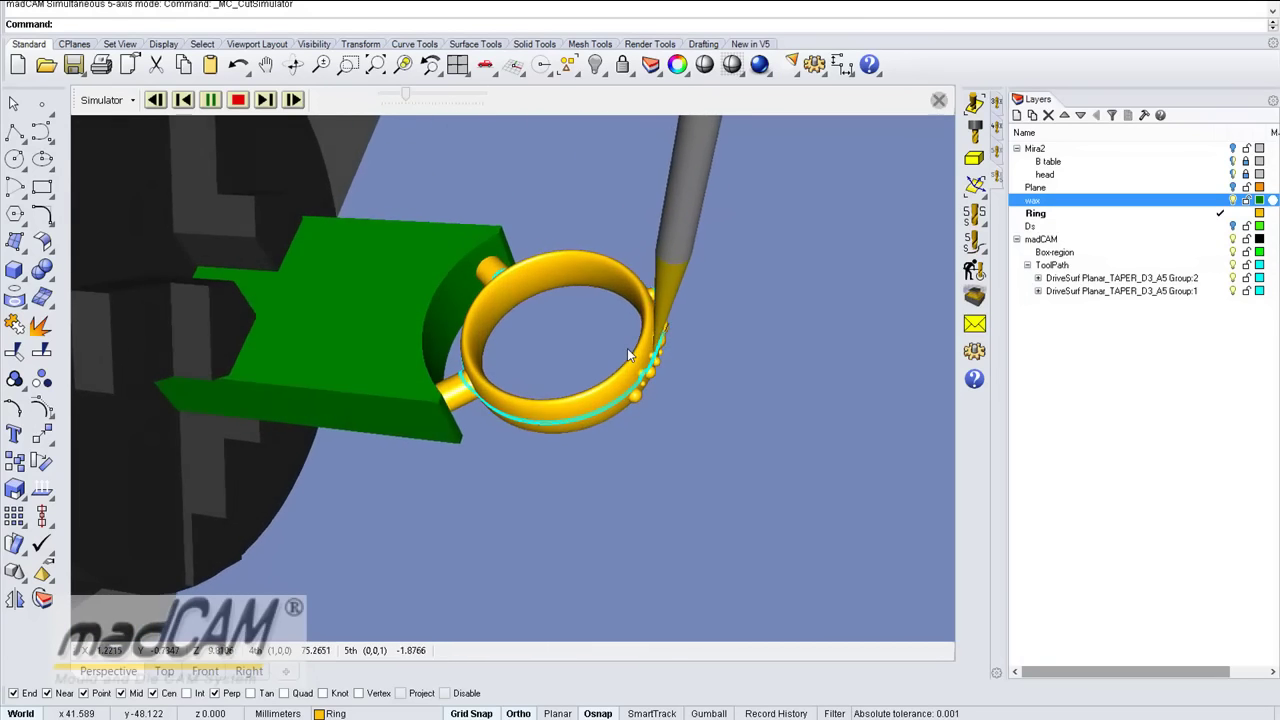
pyautogui.scroll(-5, 628, 355)
pyautogui.moveTo(628, 348); pyautogui.dragTo(594, 417, button='right')
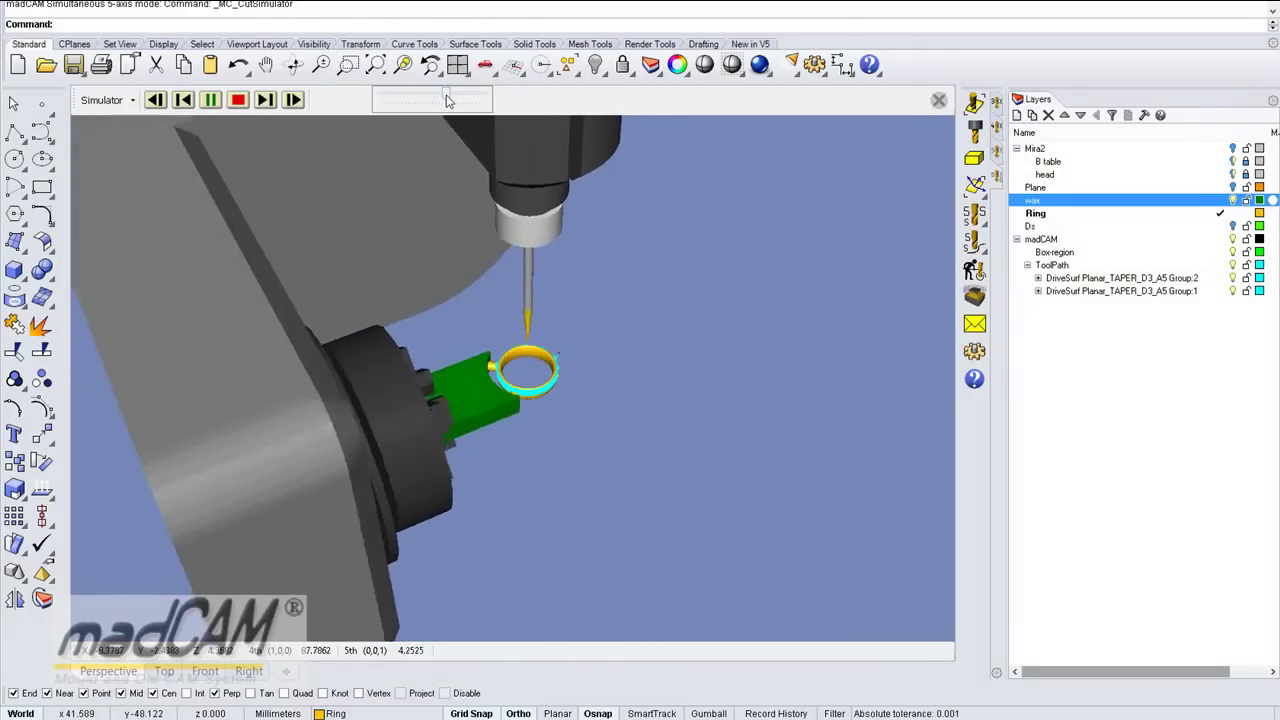
pyautogui.scroll(2, 606, 457)
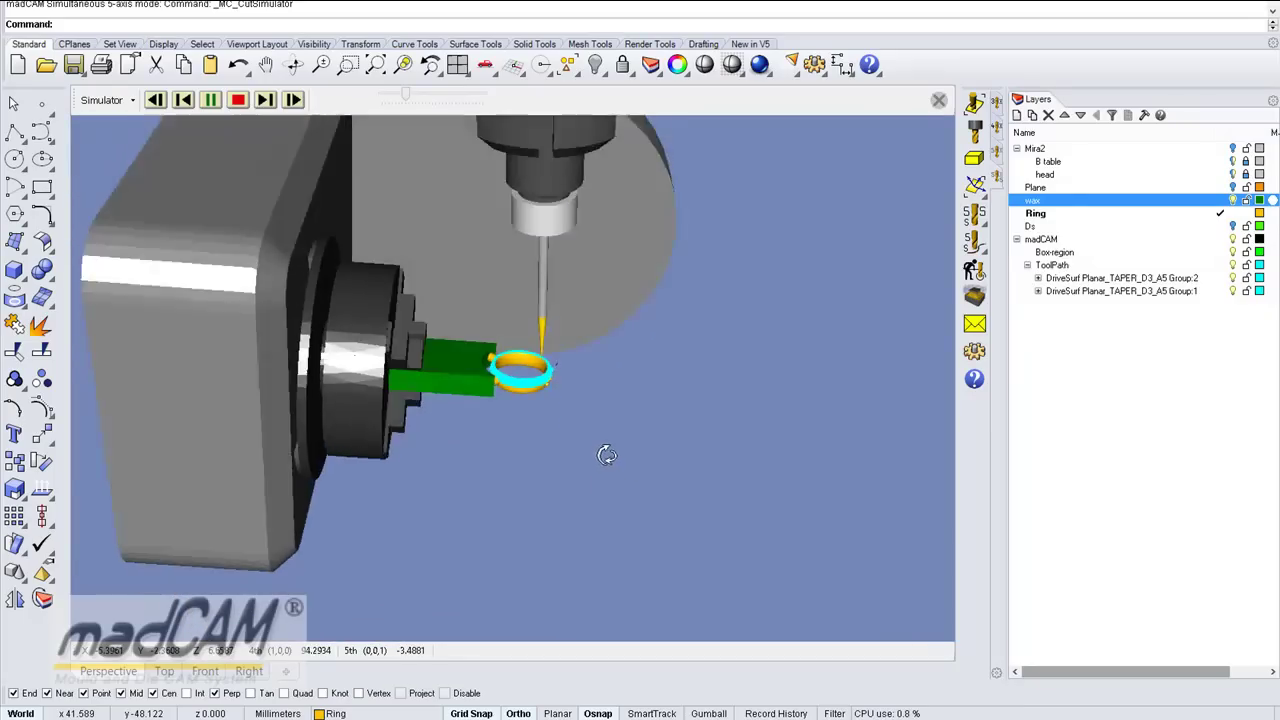
pyautogui.scroll(4, 552, 375)
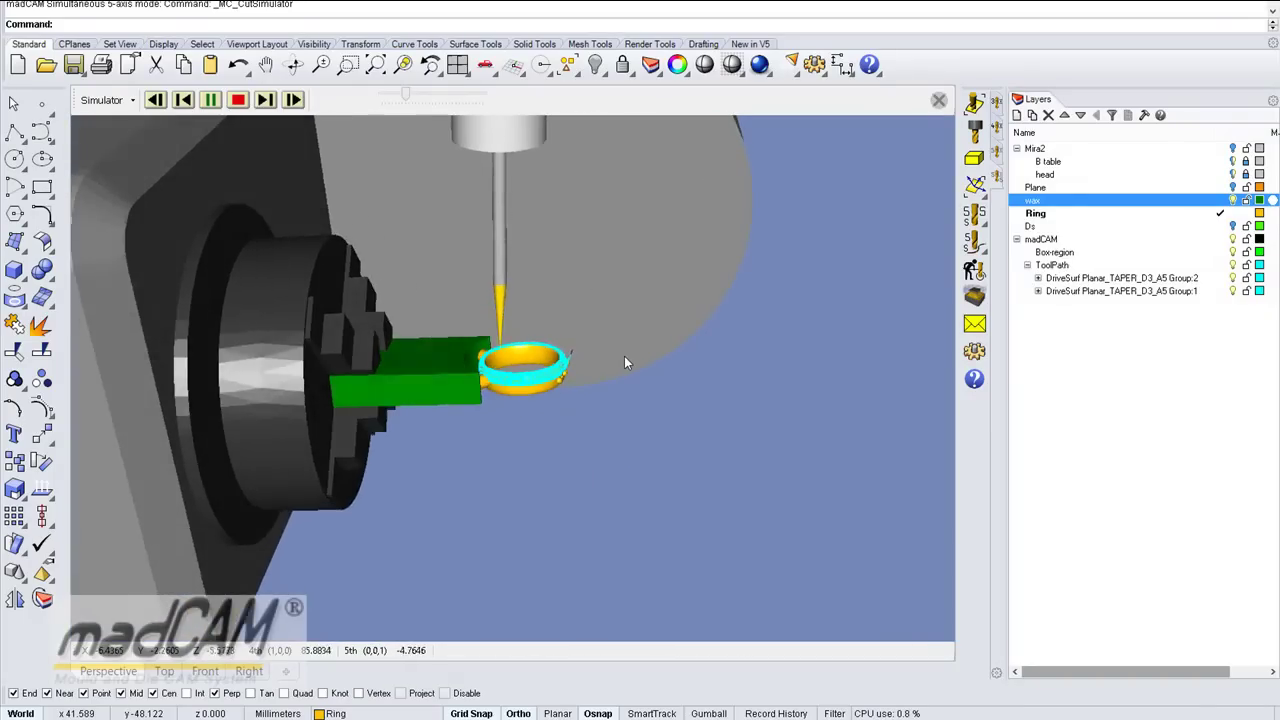
pyautogui.scroll(3, 537, 308)
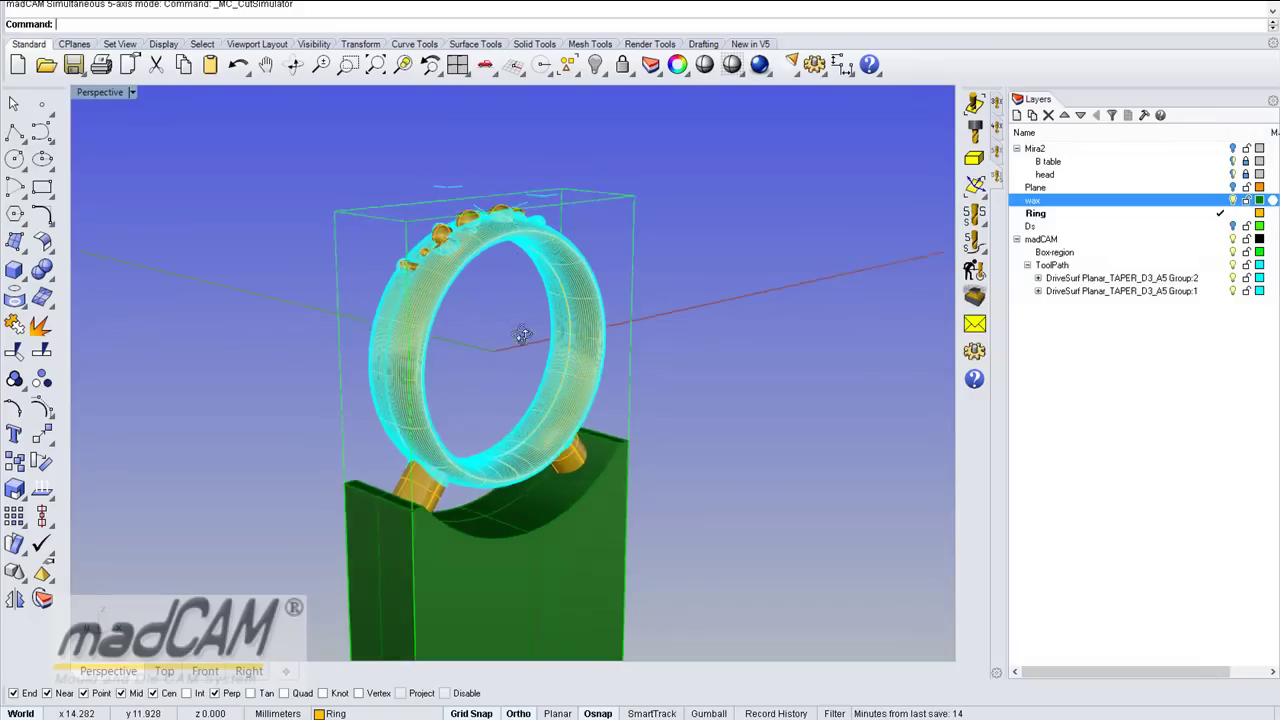
# Step: Examine how the two finishing toolpaths cover the ring band and the beads
pyautogui.scroll(5, 518, 350)
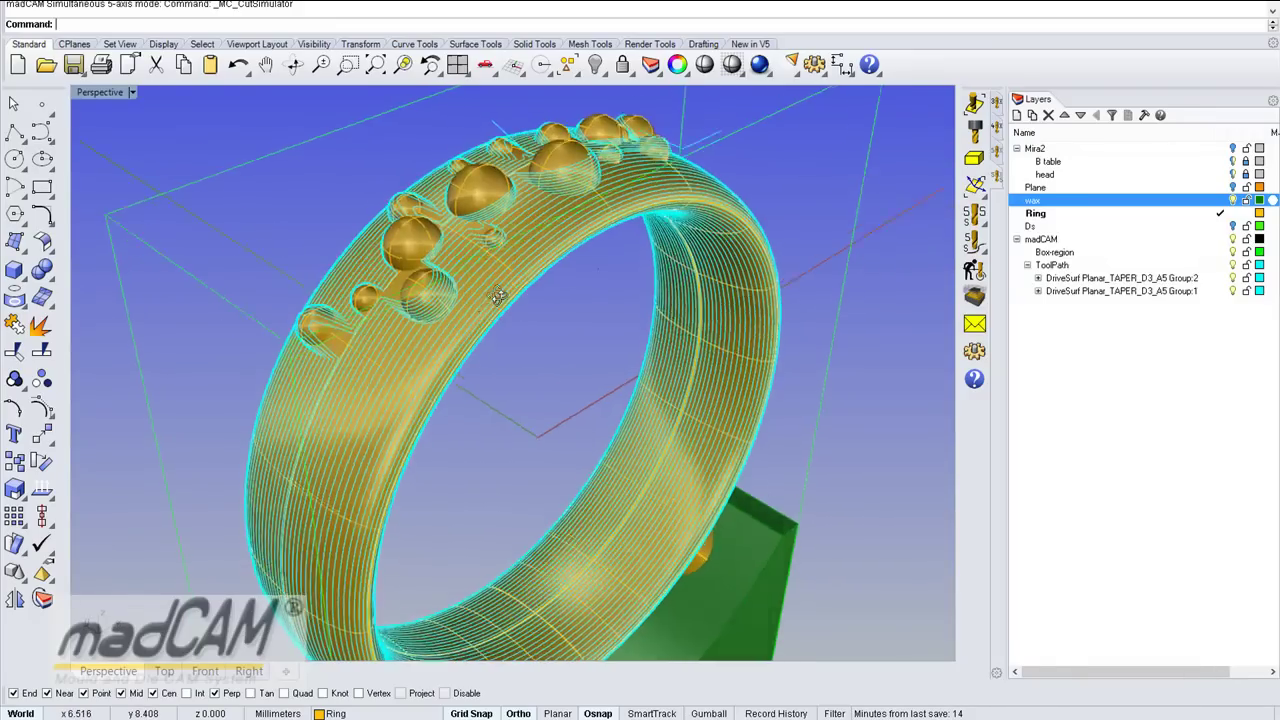
pyautogui.scroll(-5, 502, 267)
pyautogui.moveTo(471, 294); pyautogui.dragTo(515, 298, button='right')
pyautogui.scroll(5, 515, 298)
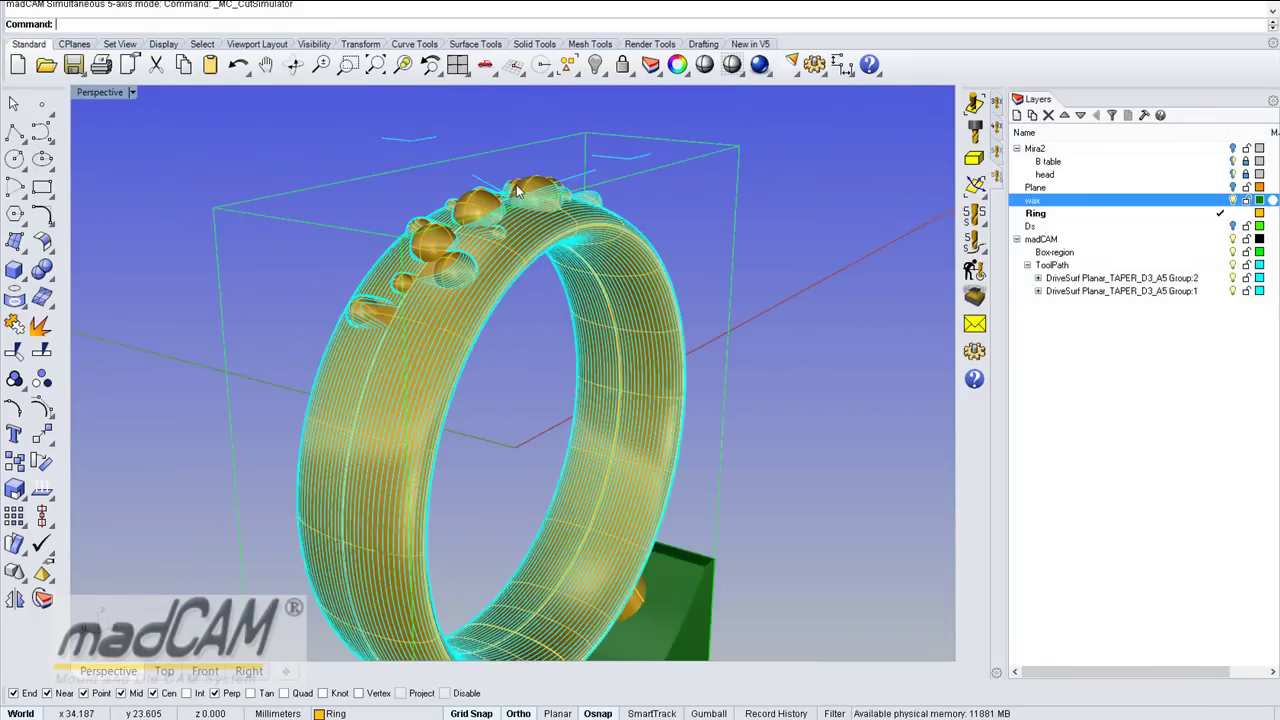
pyautogui.moveTo(533, 222); pyautogui.dragTo(478, 302, button='right')
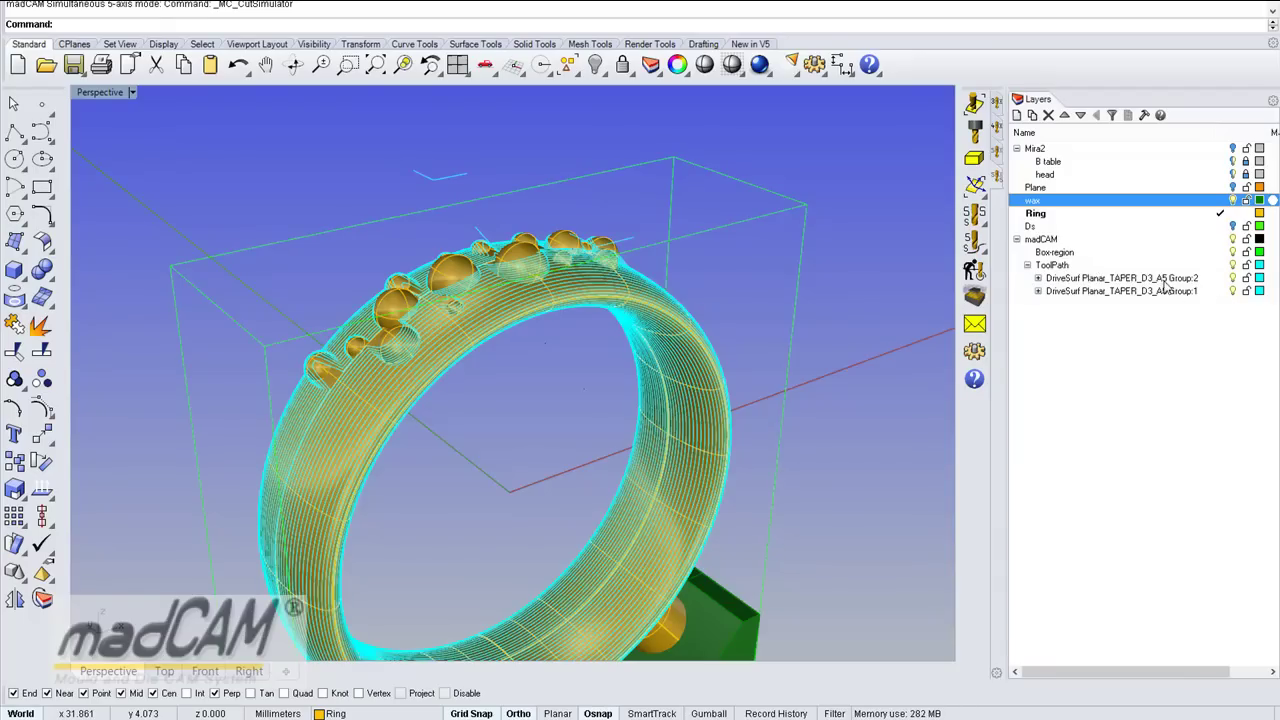
# Step: Show the Ds layer and draw a straight polyline between the outer edges of the two drive surfaces
pyautogui.click(1231, 227)
pyautogui.moveTo(560, 420); pyautogui.dragTo(745, 351, button='right')
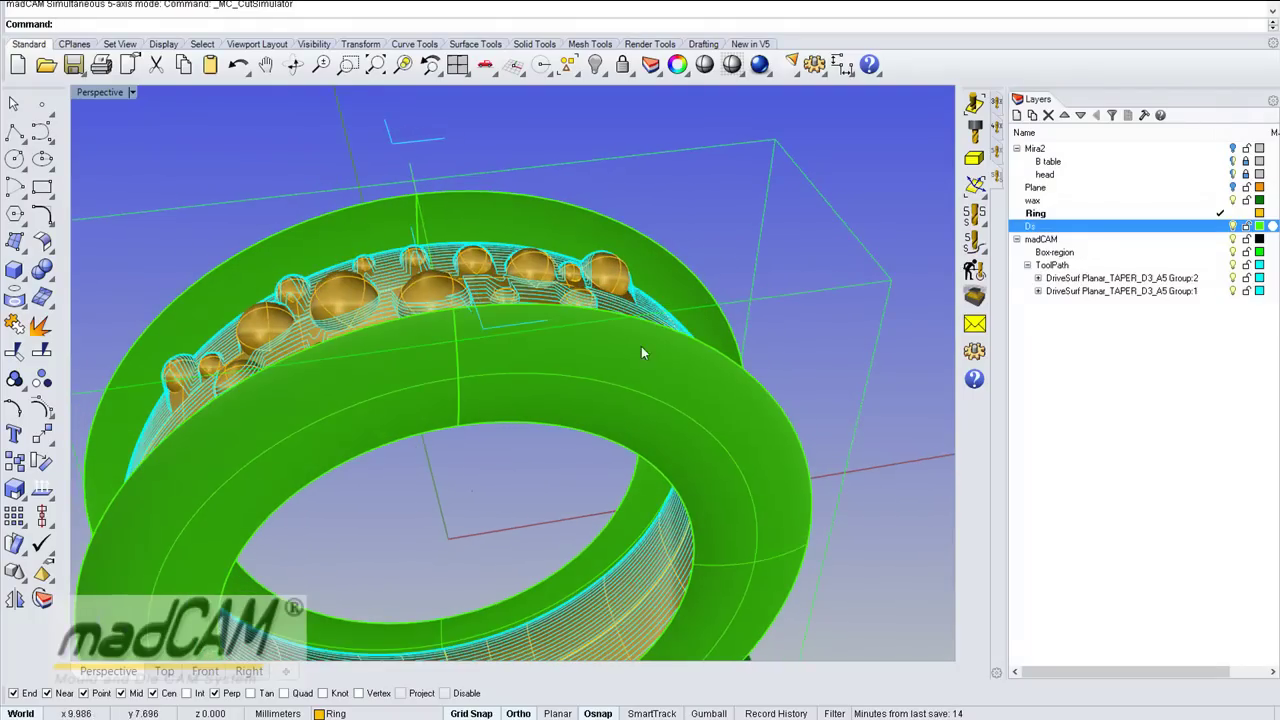
pyautogui.click(15, 135)
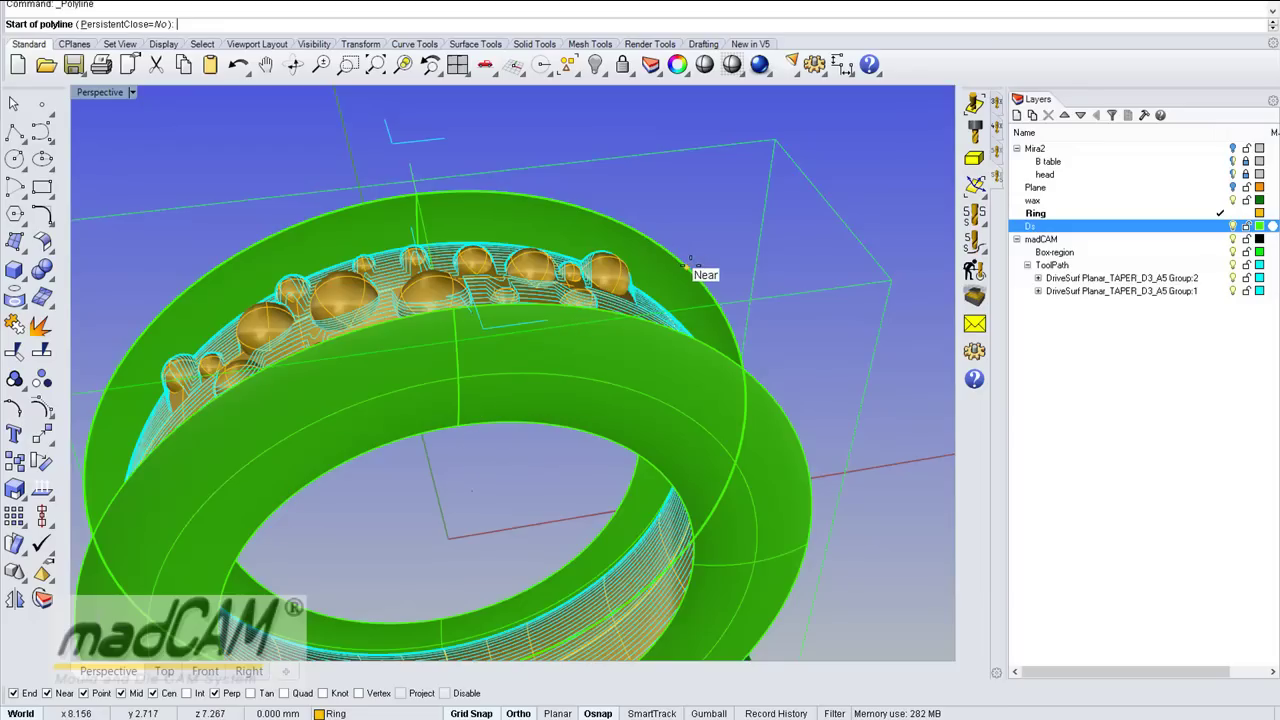
pyautogui.moveTo(686, 264); pyautogui.dragTo(650, 231, button='right')
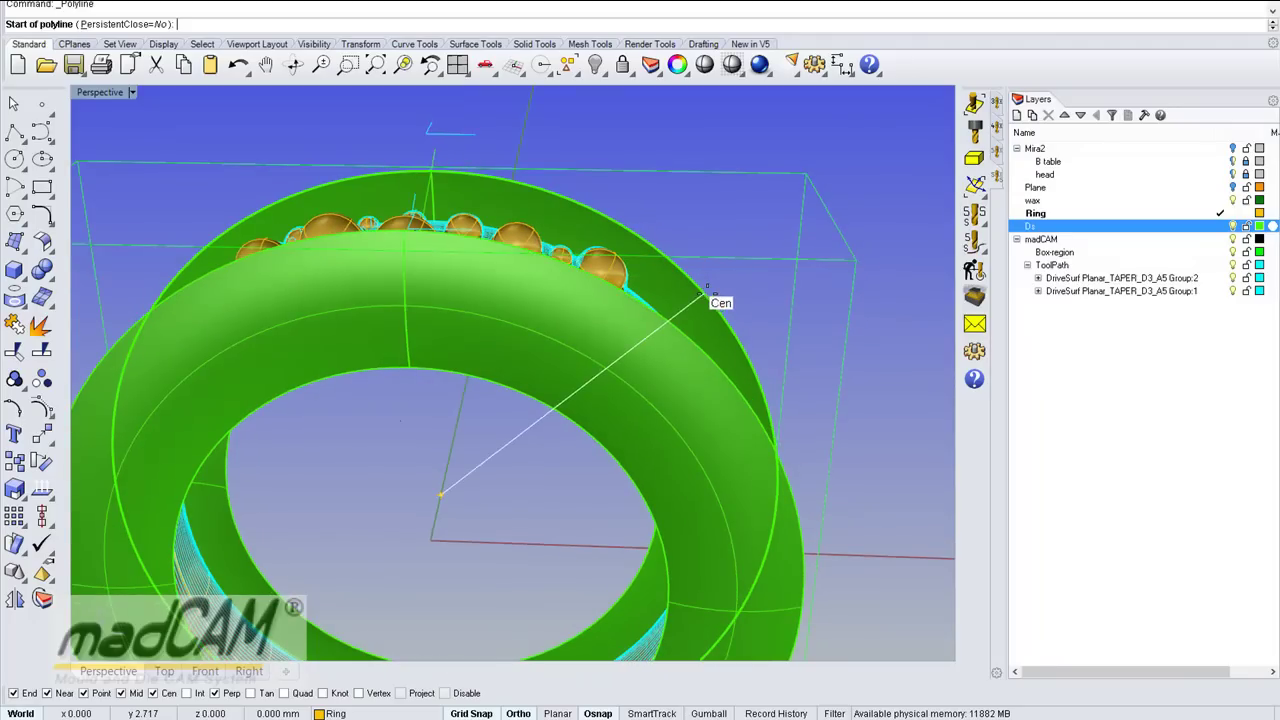
pyautogui.click(708, 297)
pyautogui.moveTo(706, 352); pyautogui.dragTo(752, 322, button='right')
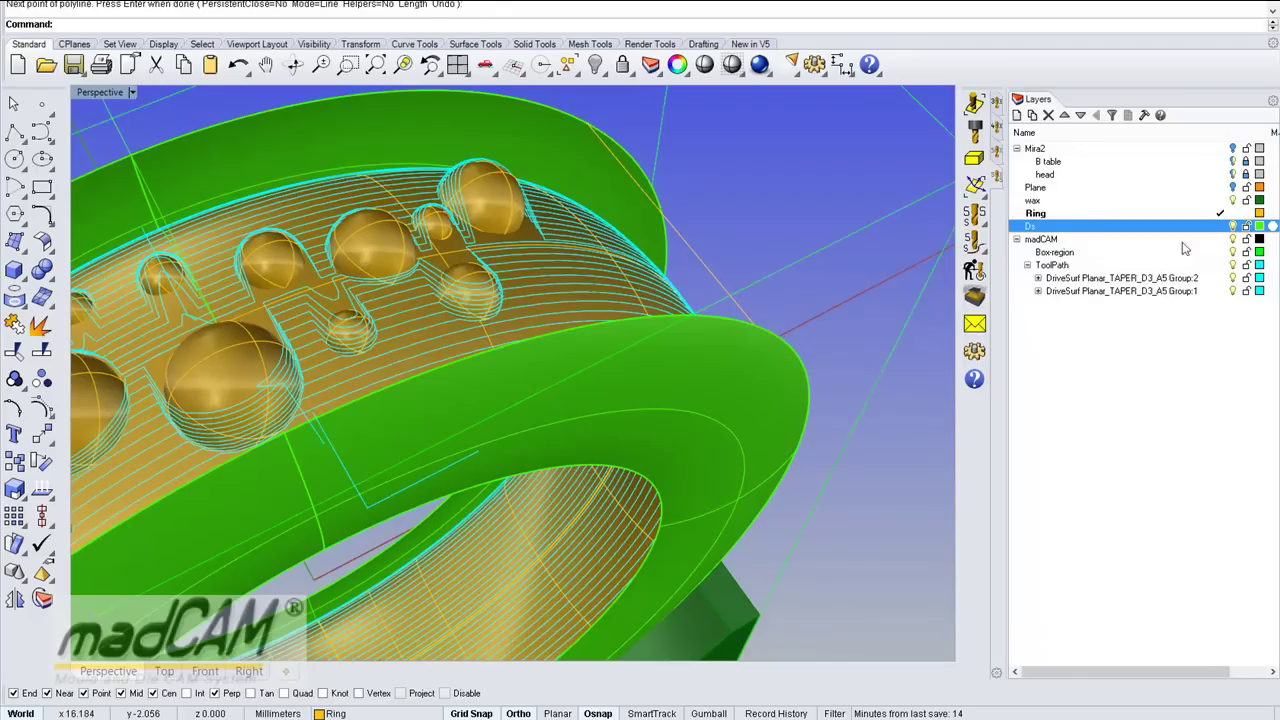
# Step: Revolve the connecting line about the Y axis through the ring's centre, sweeping over the beaded area to the opposite side, on the Ds layer
pyautogui.scroll(-3, 745, 291)
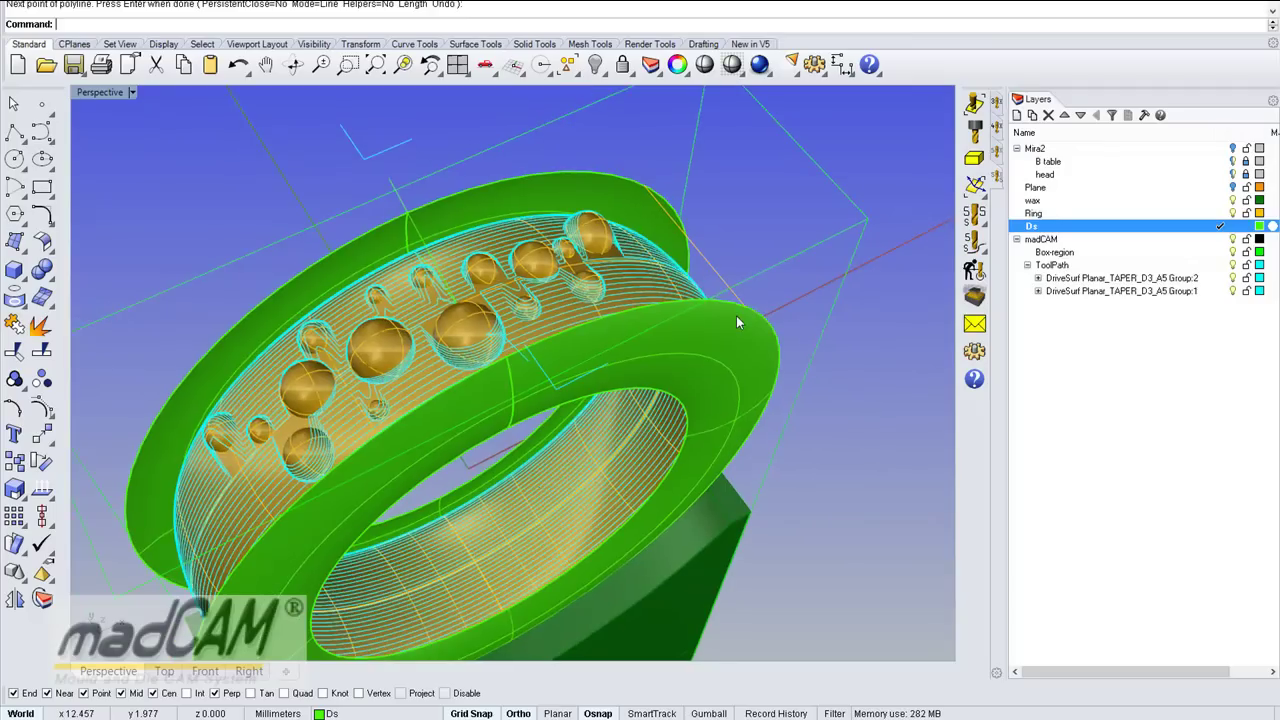
pyautogui.moveTo(736, 315); pyautogui.dragTo(702, 254, button='right')
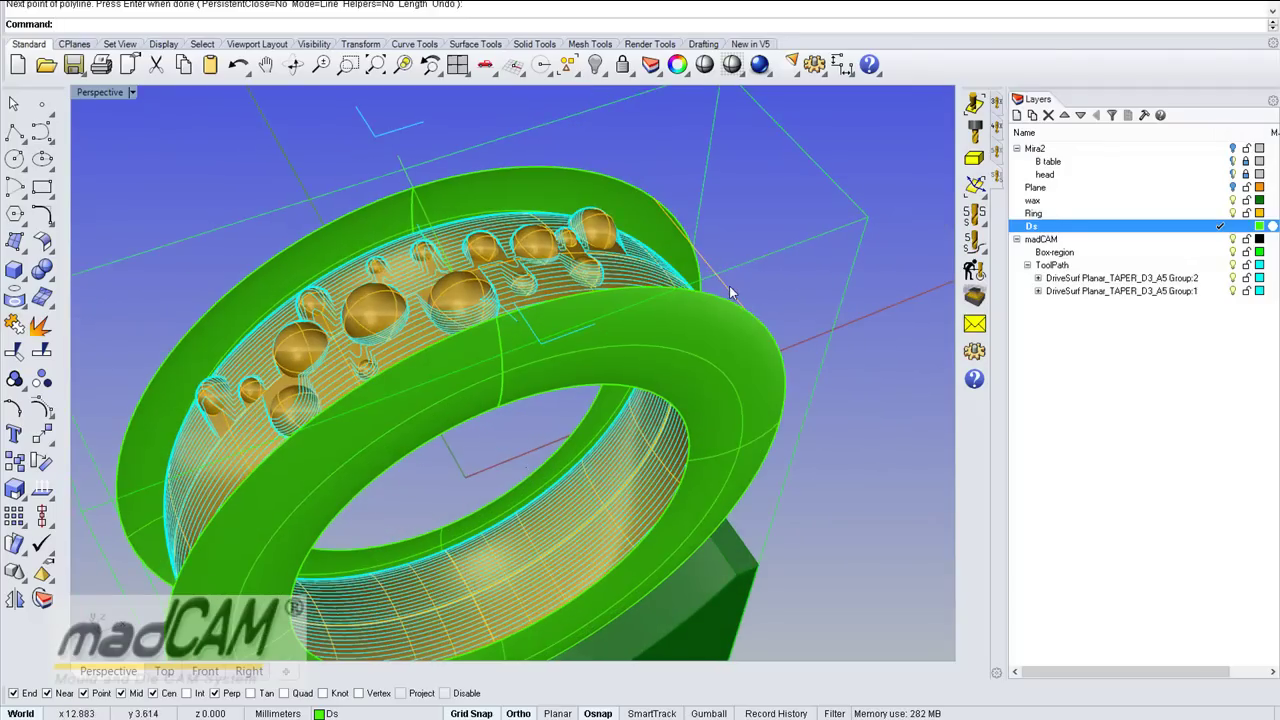
pyautogui.scroll(-3, 640, 272)
pyautogui.moveTo(640, 272); pyautogui.dragTo(567, 345, button='right')
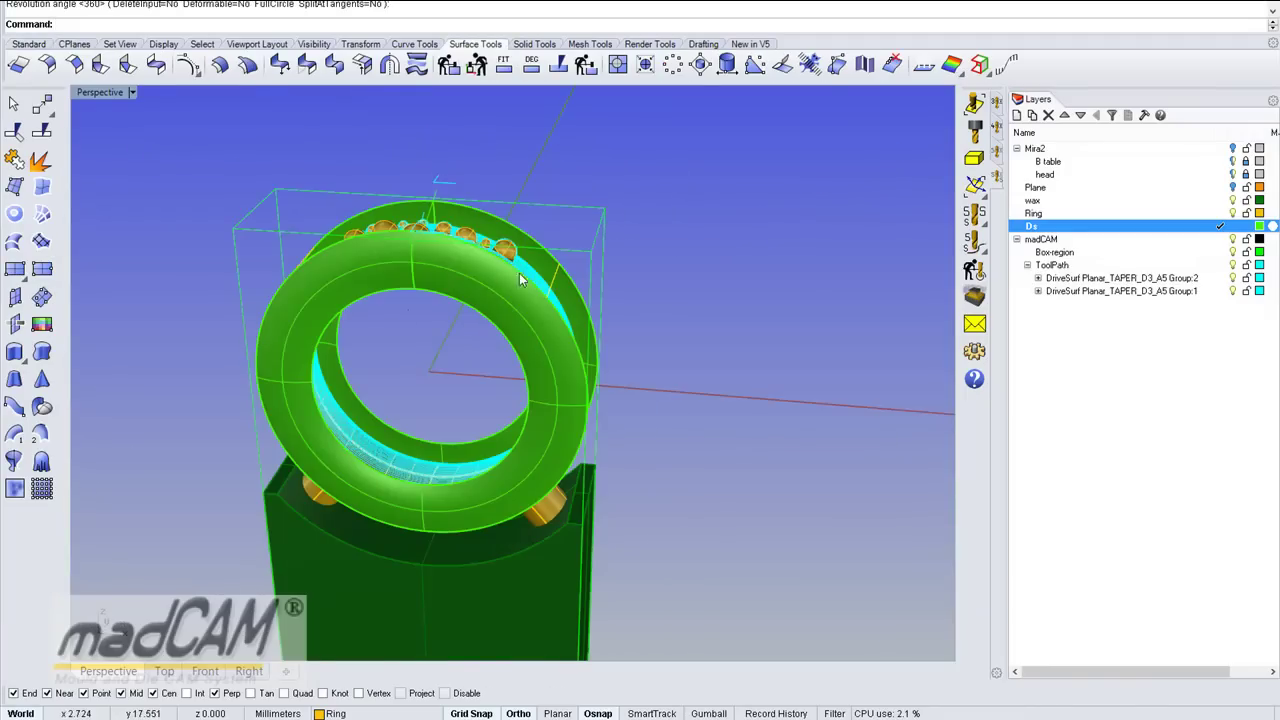
pyautogui.scroll(6, 520, 280)
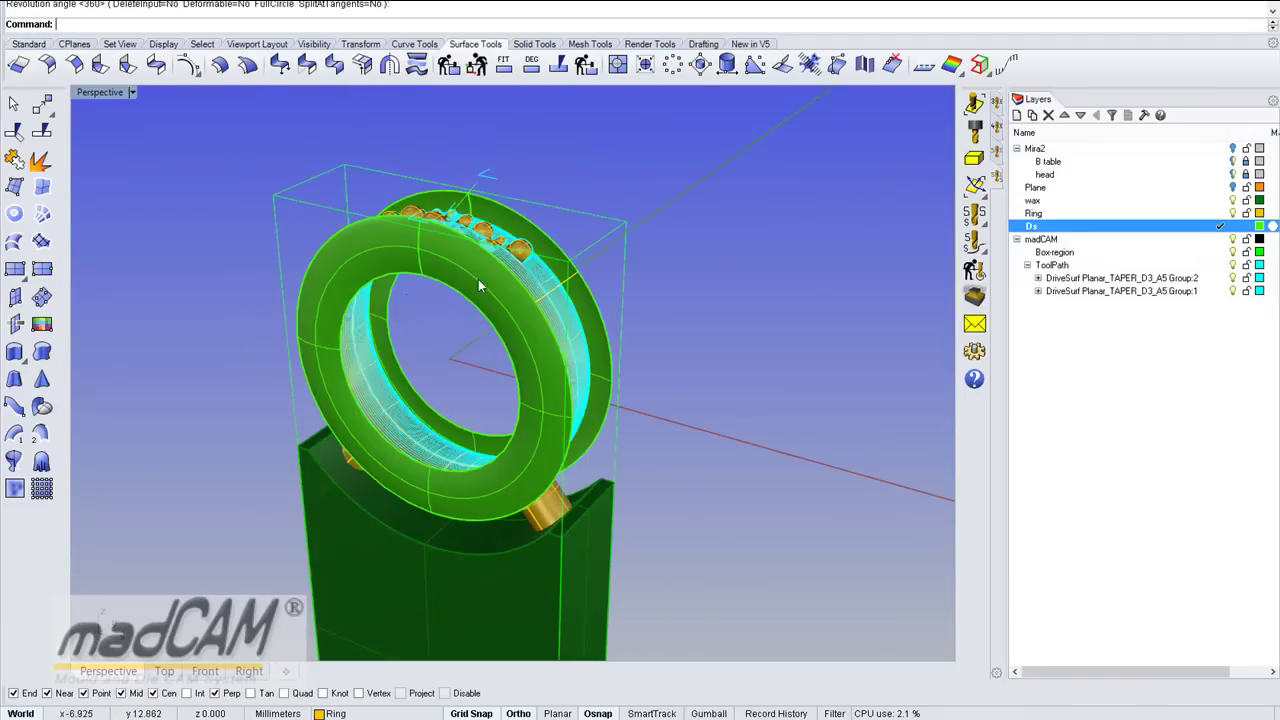
pyautogui.click(575, 230)
pyautogui.scroll(-5, 545, 208)
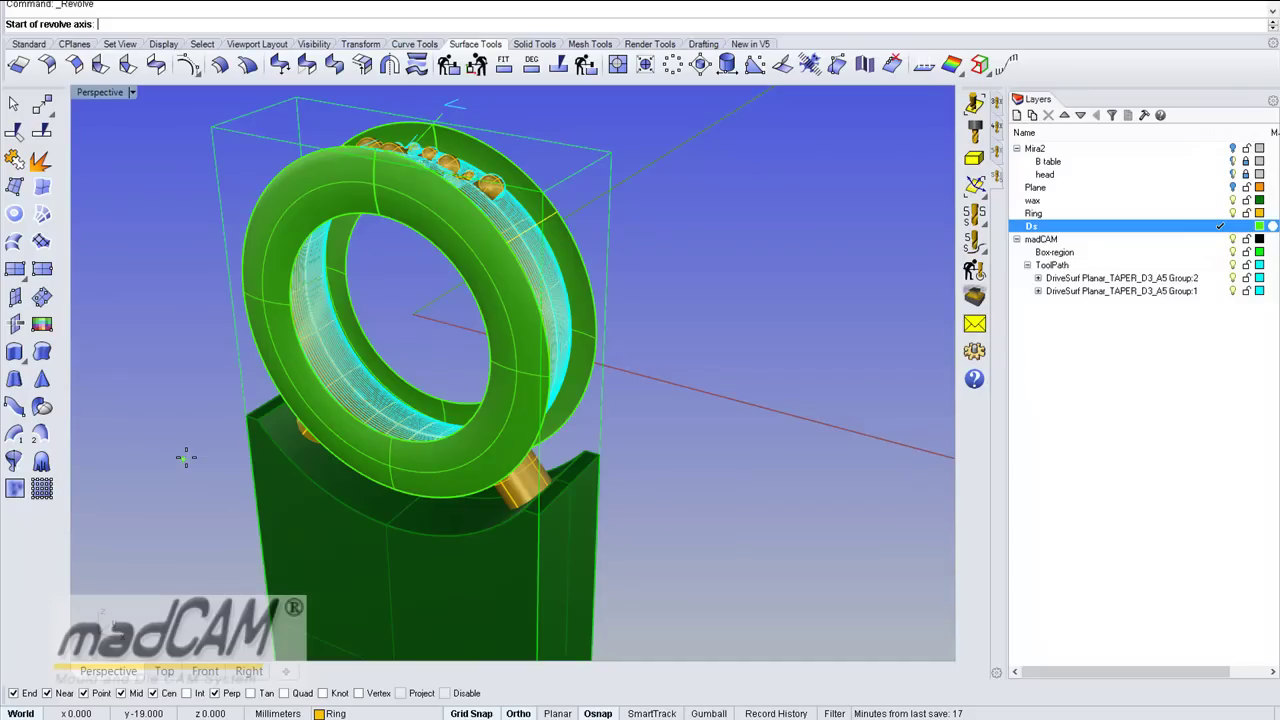
pyautogui.click(690, 167)
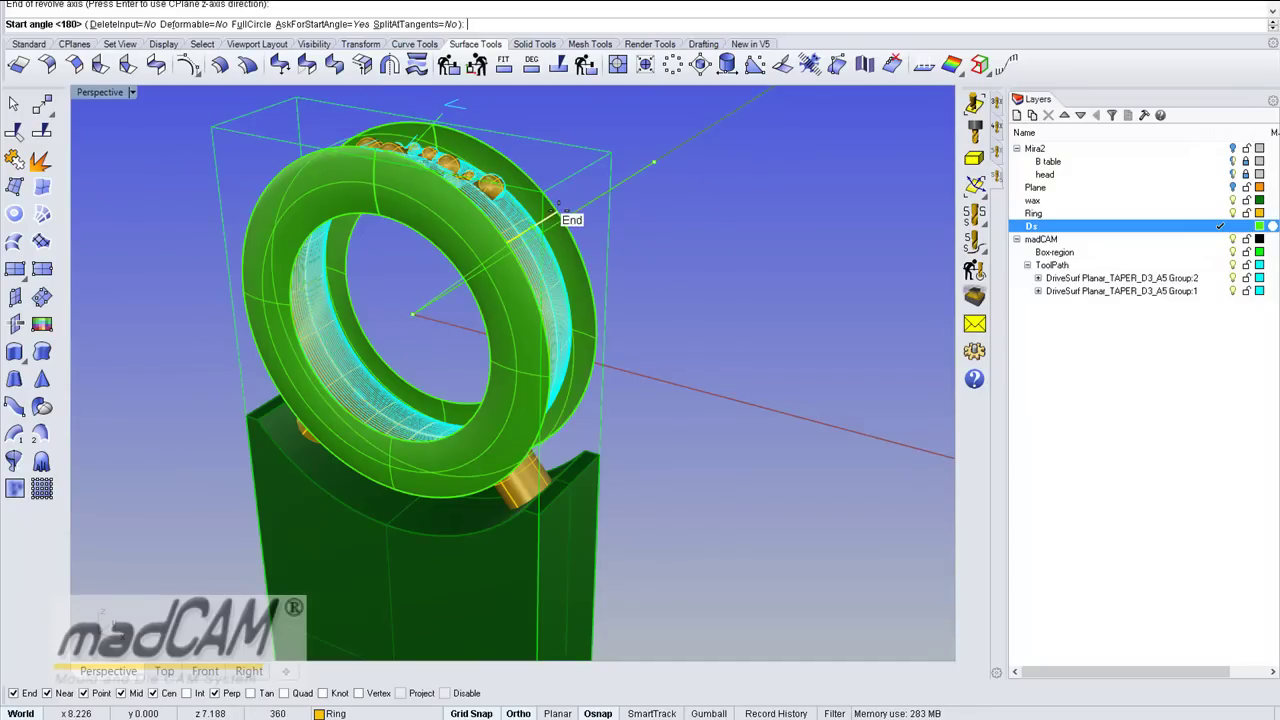
pyautogui.click(558, 210)
pyautogui.moveTo(558, 210); pyautogui.dragTo(220, 345, button='right')
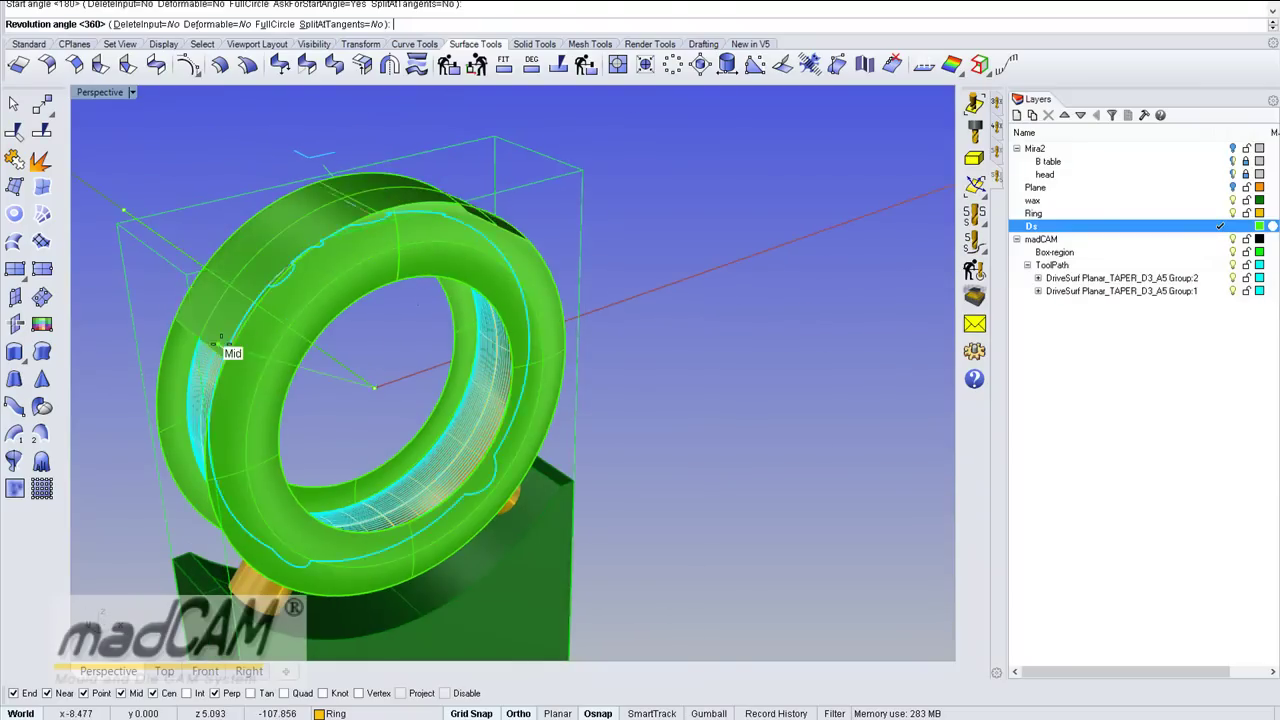
pyautogui.scroll(6, 220, 345)
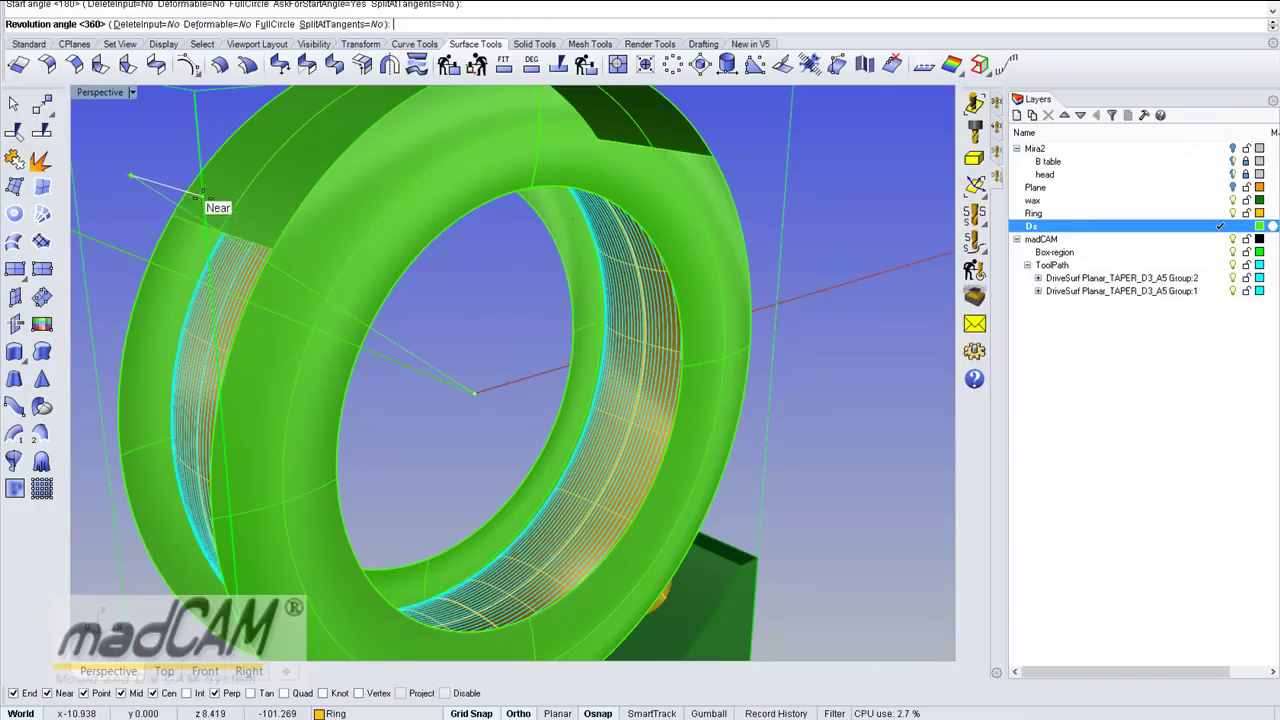
pyautogui.click(196, 205)
# Step: Set the object display mode of the three drive surfaces around the ring to Ghosted
pyautogui.moveTo(196, 205); pyautogui.dragTo(343, 349, button='right')
pyautogui.scroll(-3, 519, 363)
pyautogui.moveTo(519, 363); pyautogui.dragTo(489, 243, button='right')
pyautogui.click(488, 199)
pyautogui.moveTo(488, 199); pyautogui.dragTo(740, 265, button='right')
pyautogui.moveTo(634, 294); pyautogui.dragTo(568, 311, button='right')
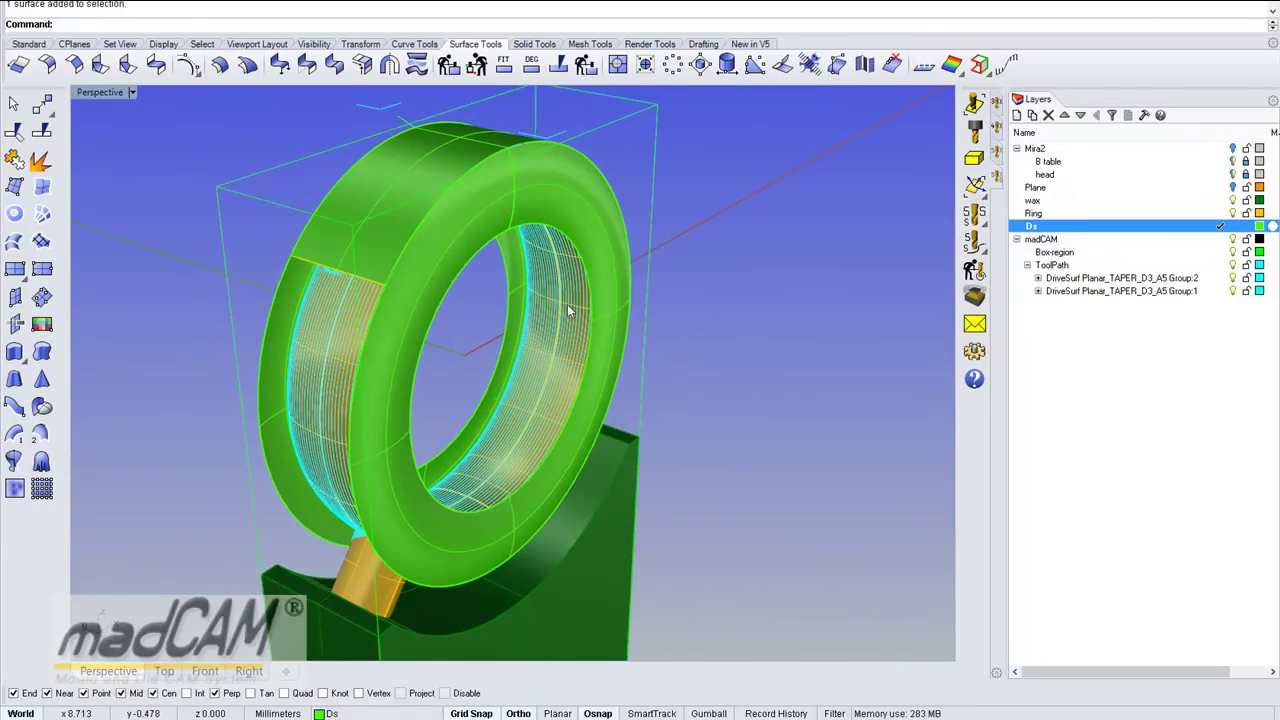
pyautogui.moveTo(775, 331); pyautogui.dragTo(409, 333, button='right')
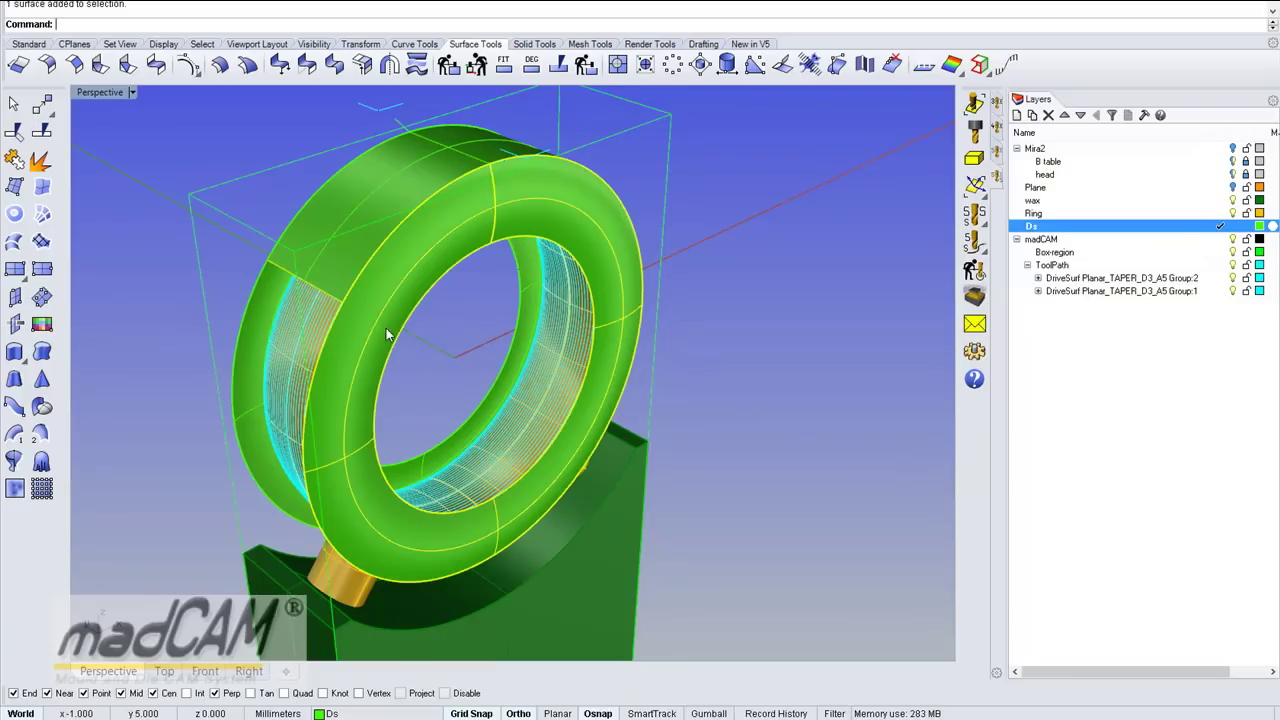
pyautogui.moveTo(243, 320); pyautogui.dragTo(436, 320, button='right')
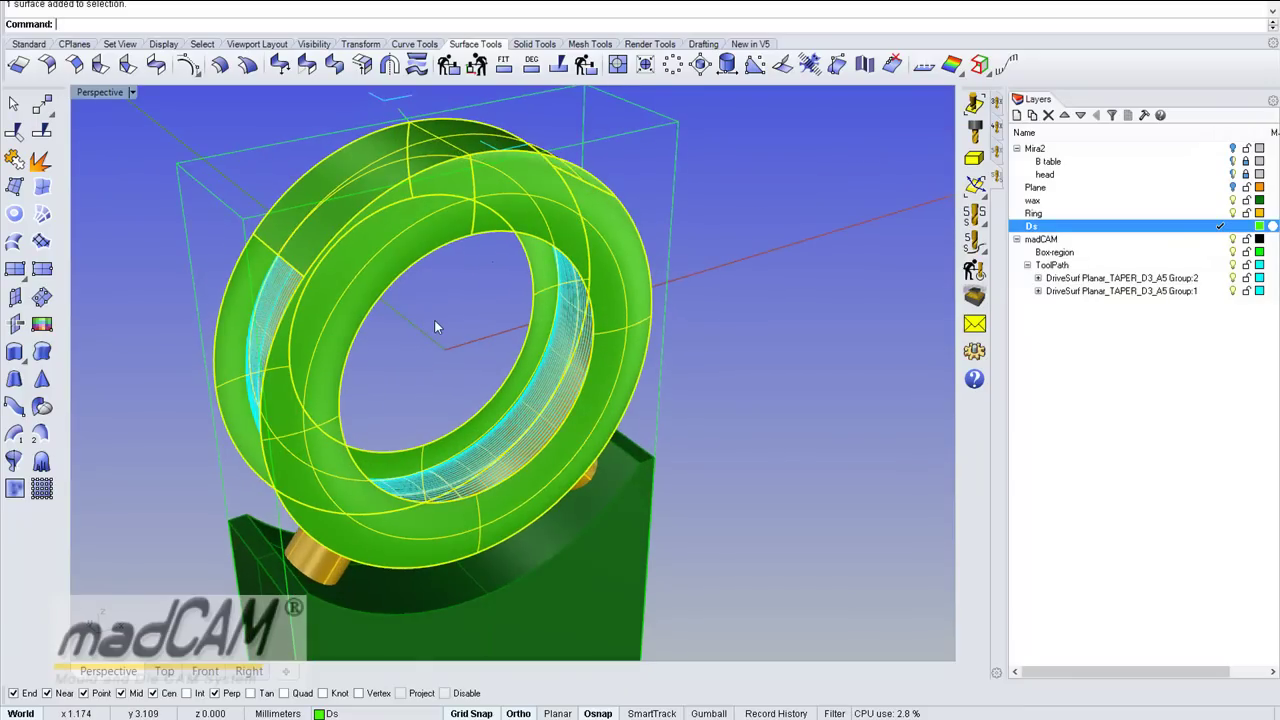
pyautogui.write('l')
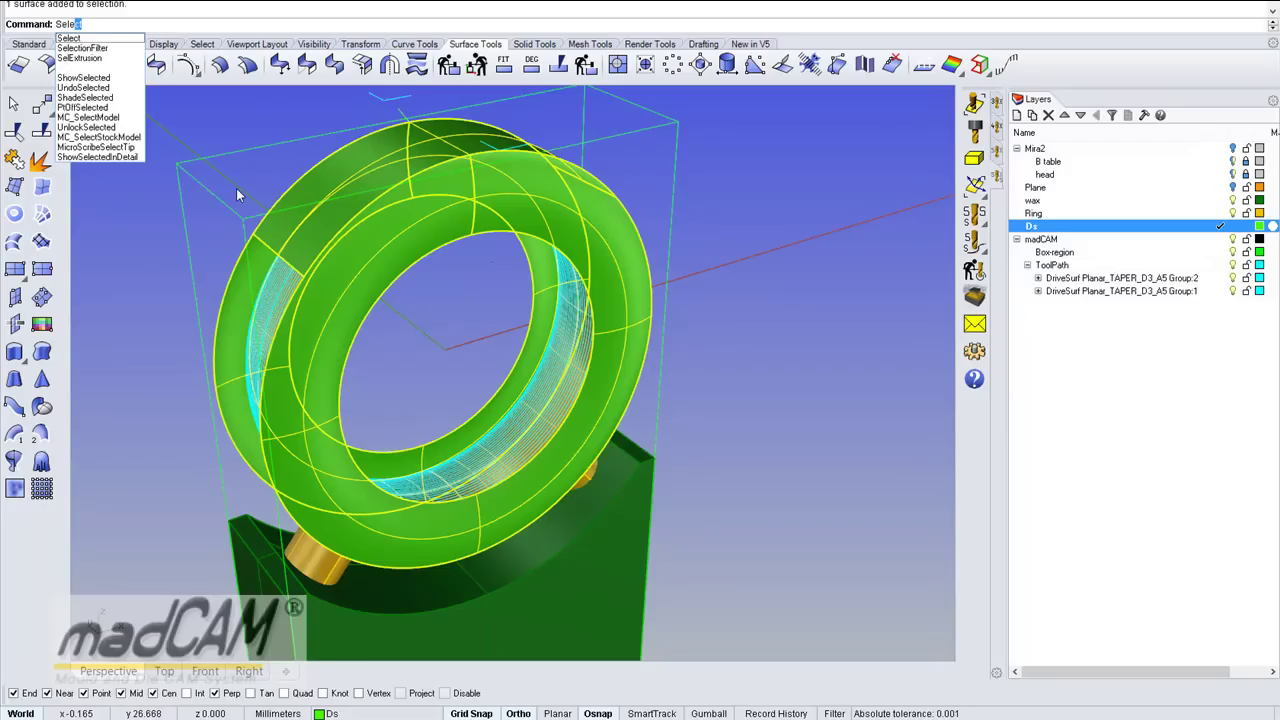
pyautogui.press('BackSpace')
pyautogui.press('BackSpace')
pyautogui.press('BackSpace')
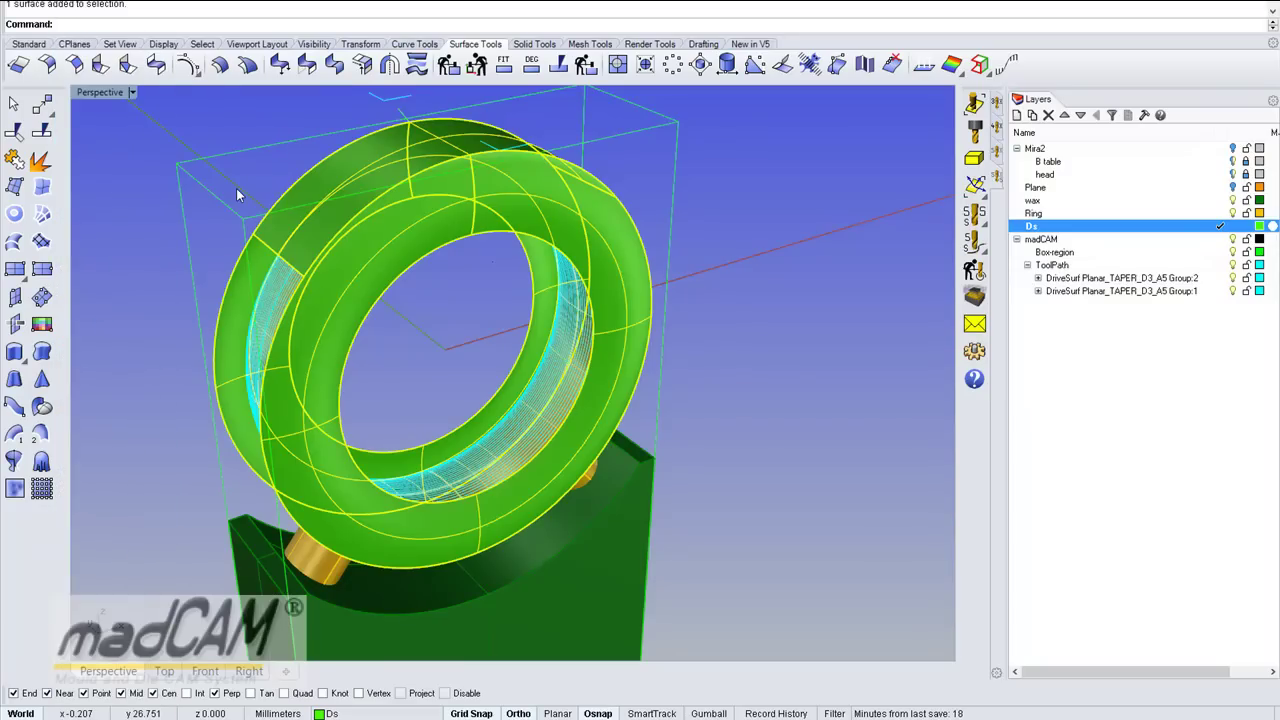
pyautogui.write('SetOb')
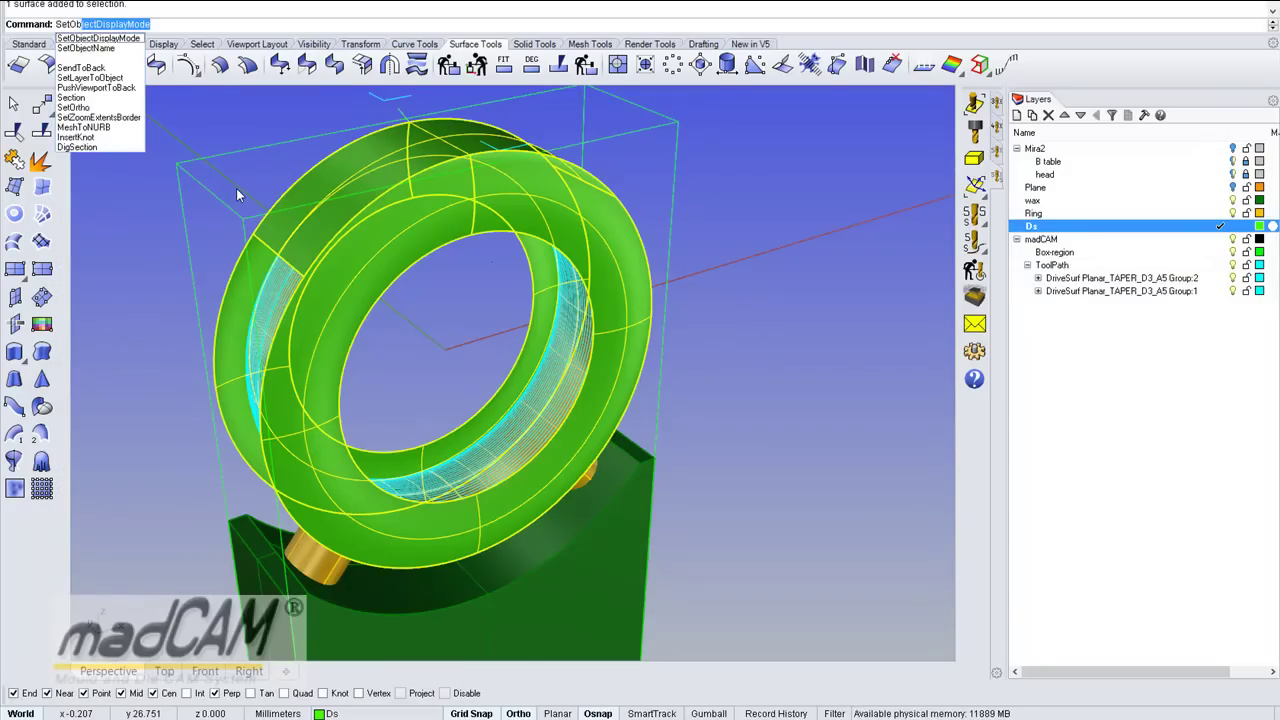
pyautogui.click(118, 39)
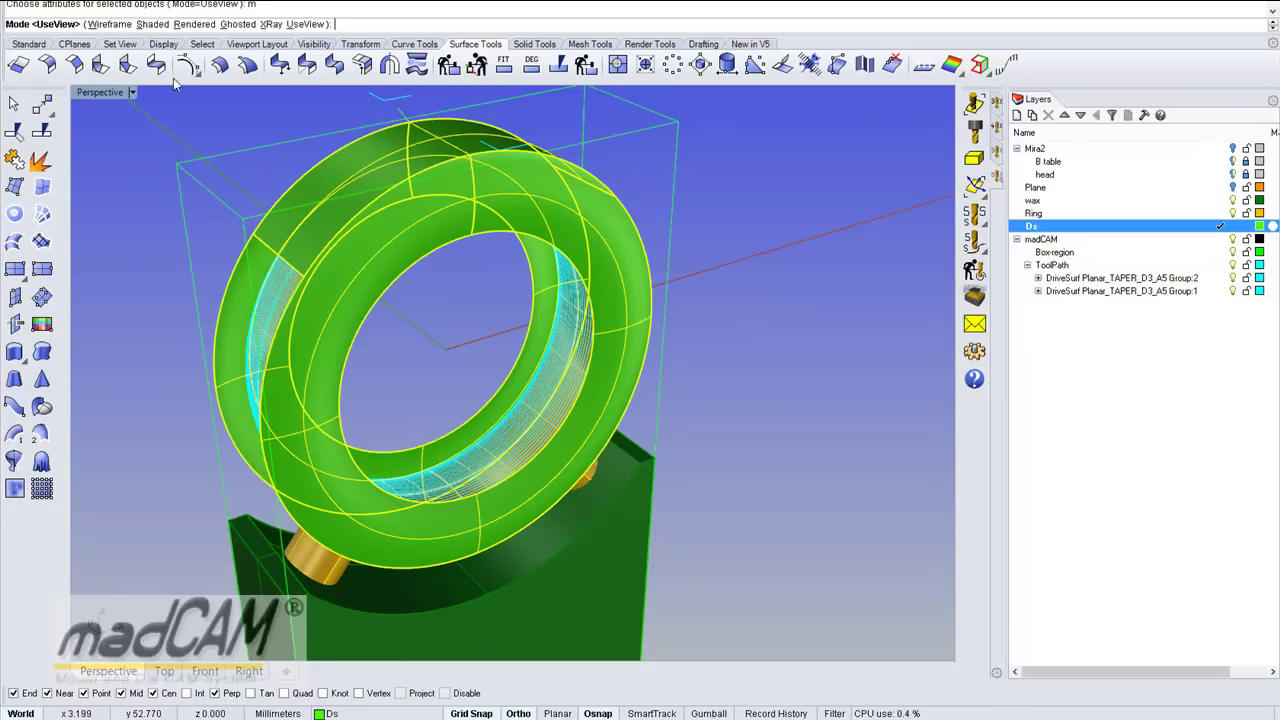
pyautogui.press('Return')
pyautogui.click(783, 313)
# Step: Define the revolved surface over the beads as the drive surface, directed along its straight edge, with height 0.346 and depth -4
pyautogui.moveTo(783, 313); pyautogui.dragTo(600, 300, button='right')
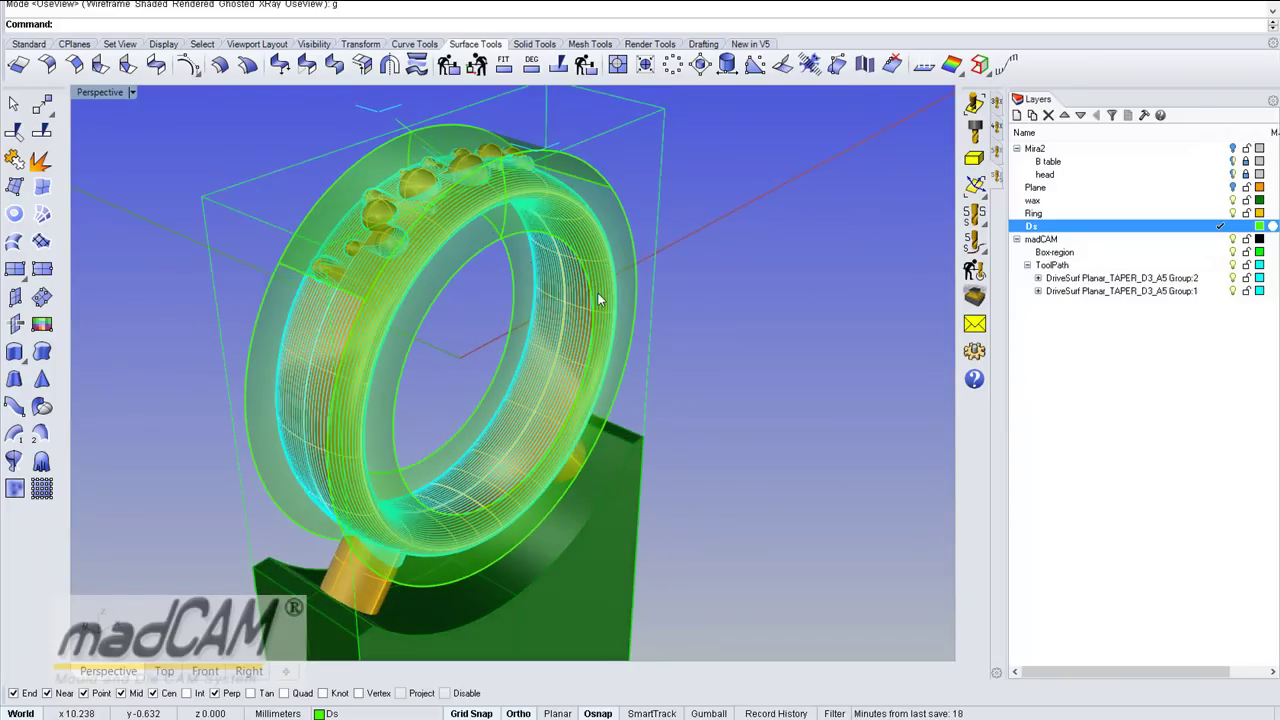
pyautogui.moveTo(570, 219); pyautogui.dragTo(503, 276, button='right')
pyautogui.moveTo(464, 208); pyautogui.dragTo(362, 248, button='right')
pyautogui.moveTo(436, 198); pyautogui.dragTo(713, 285, button='right')
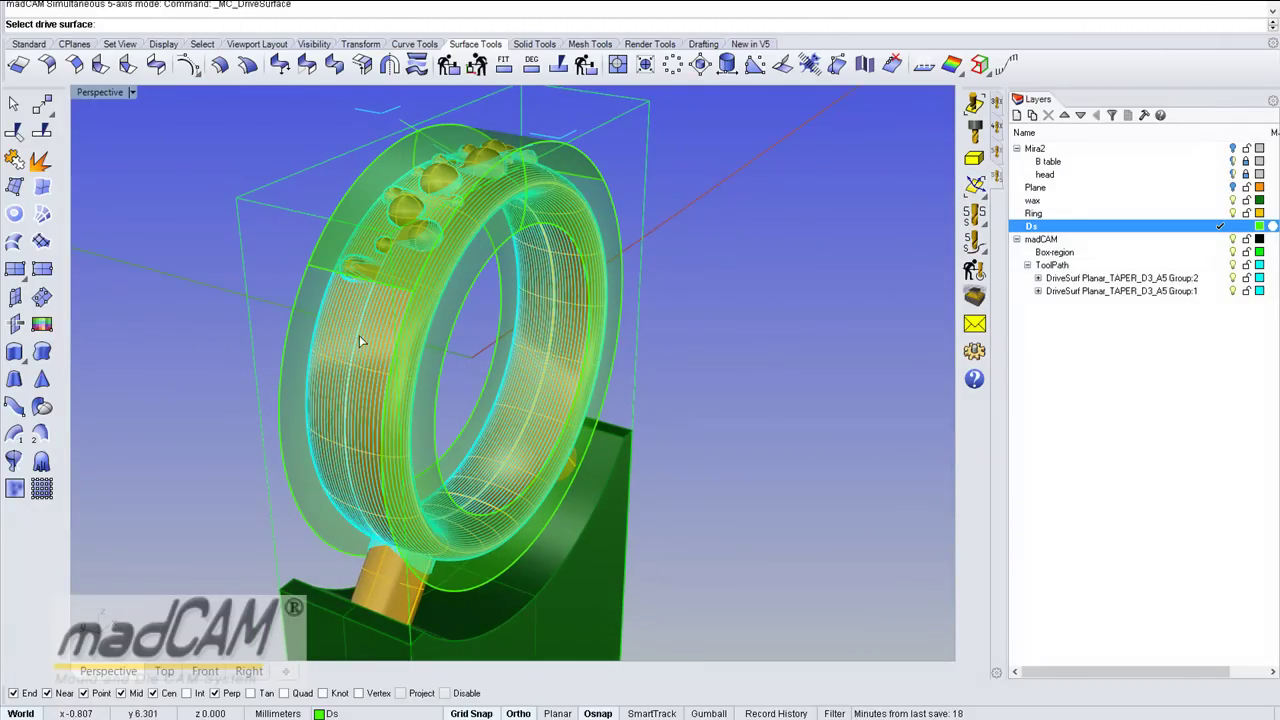
pyautogui.scroll(2, 332, 321)
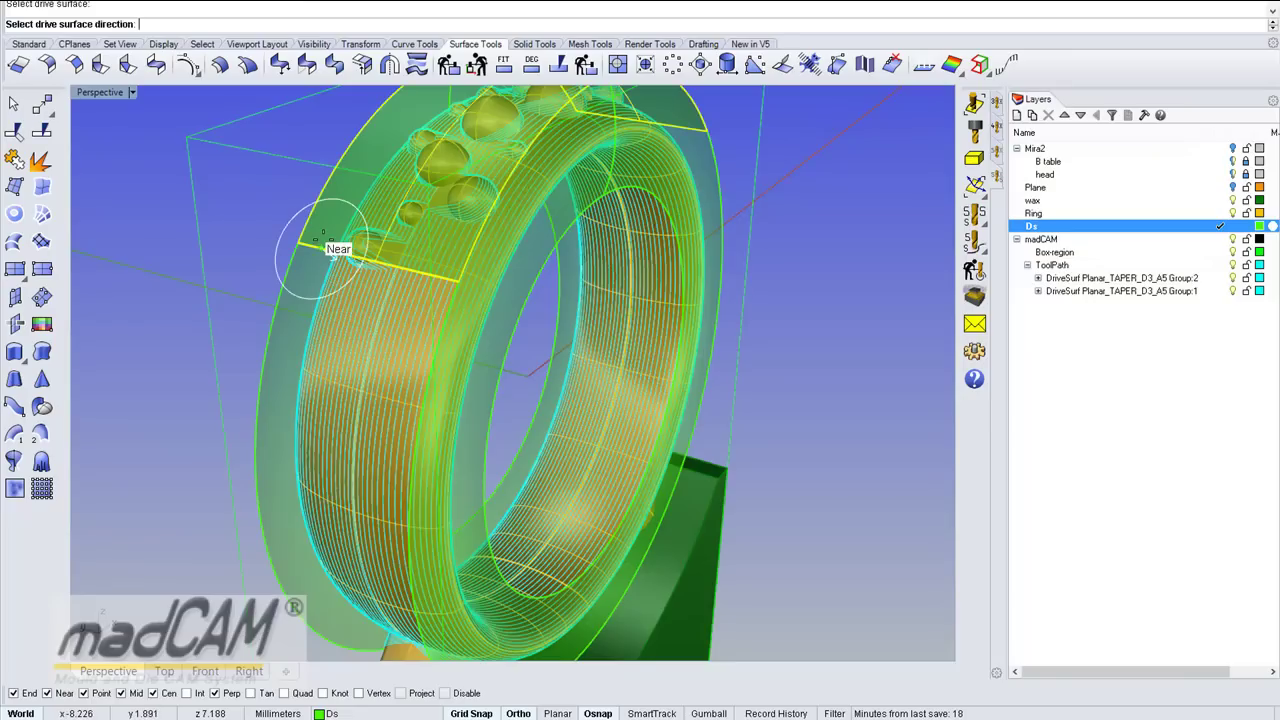
pyautogui.click(310, 241)
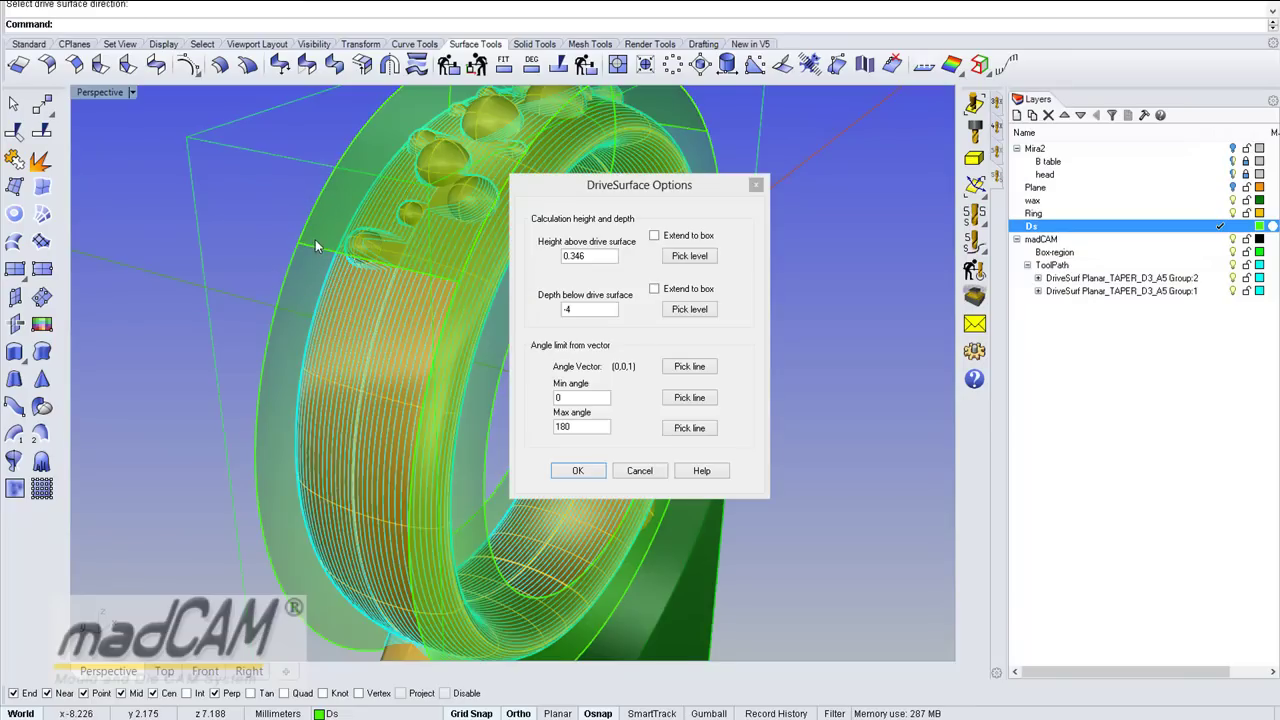
pyautogui.click(578, 471)
pyautogui.moveTo(628, 453); pyautogui.dragTo(863, 331, button='right')
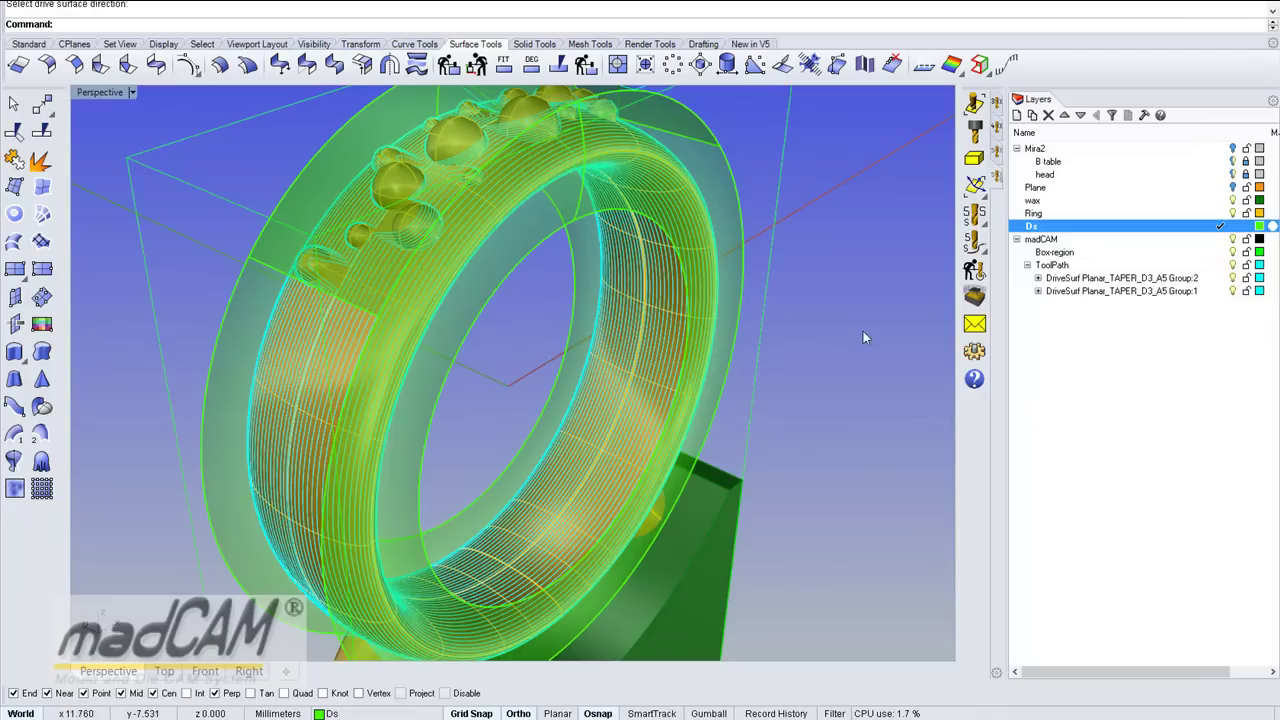
# Step: Calculate a simultaneous 5-axis planar finishing toolpath over the beads with 0.1 step over, parallel to X, joined by lines
pyautogui.click(974, 218)
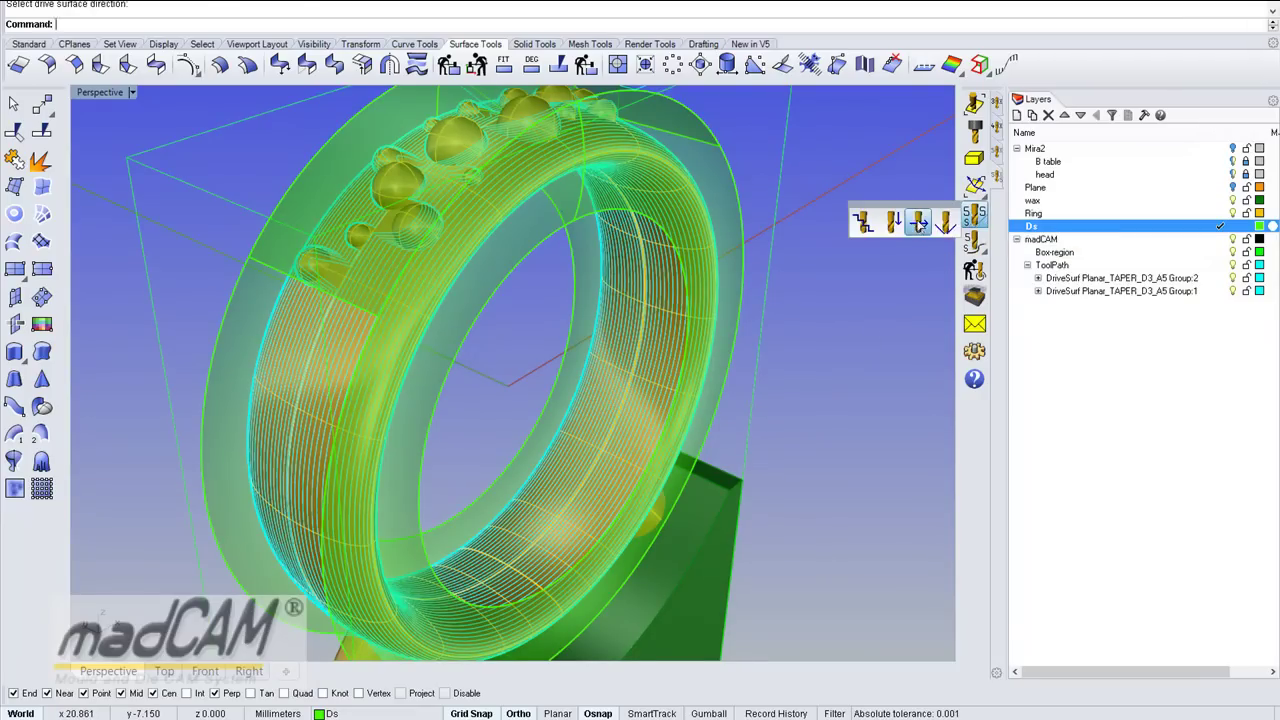
pyautogui.click(918, 222)
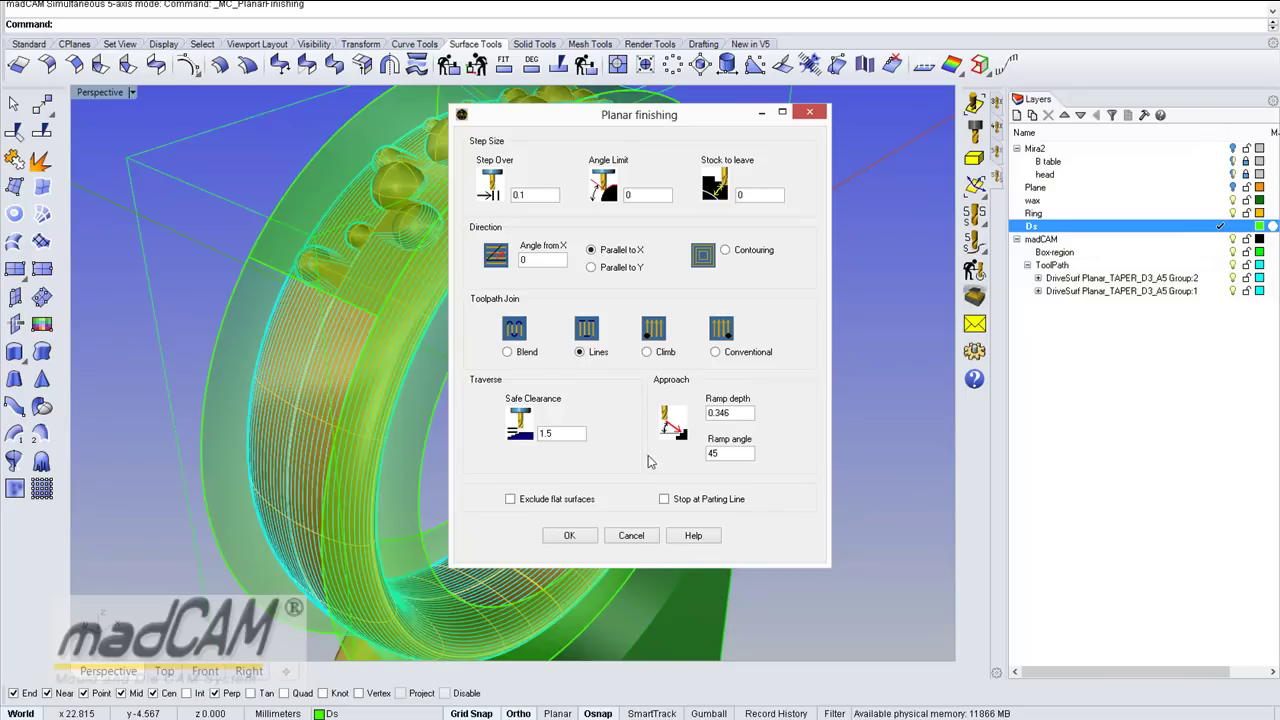
pyautogui.click(575, 537)
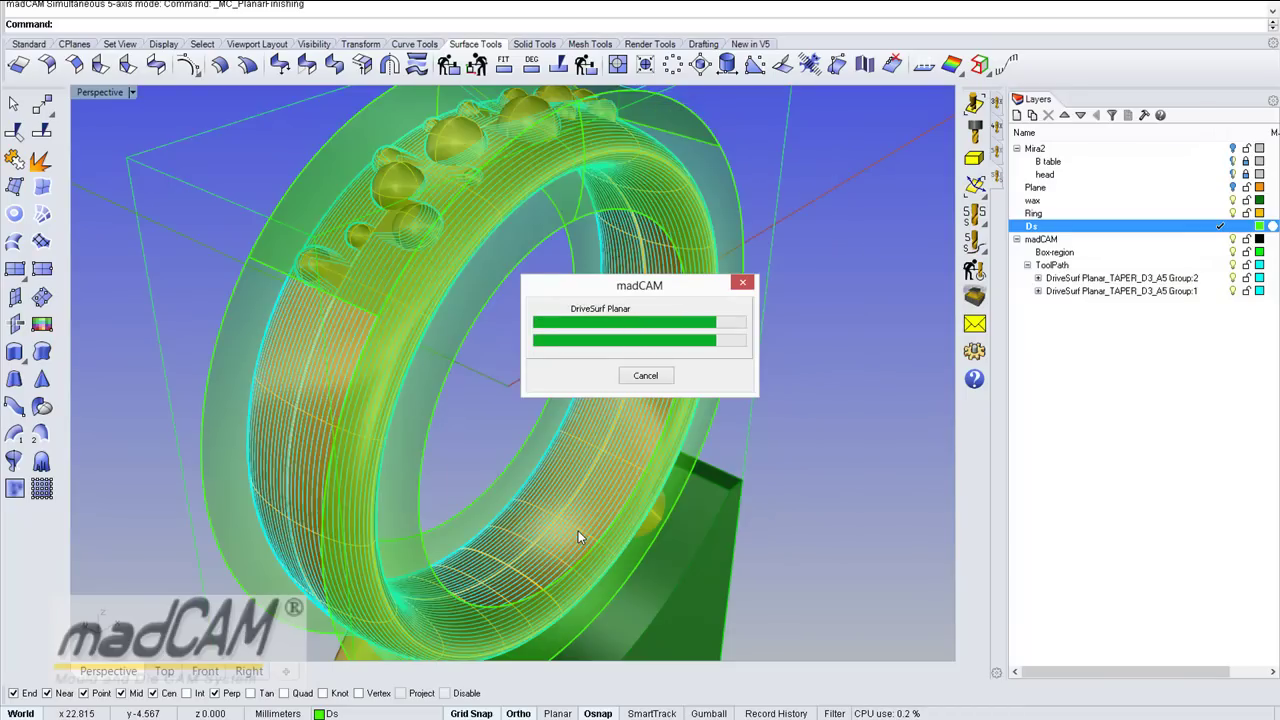
pyautogui.moveTo(591, 461); pyautogui.dragTo(380, 520, button='right')
# Step: Hide toolpath groups 2 and 1 and the Ds layer, and make the Ring layer current
pyautogui.click(1233, 278)
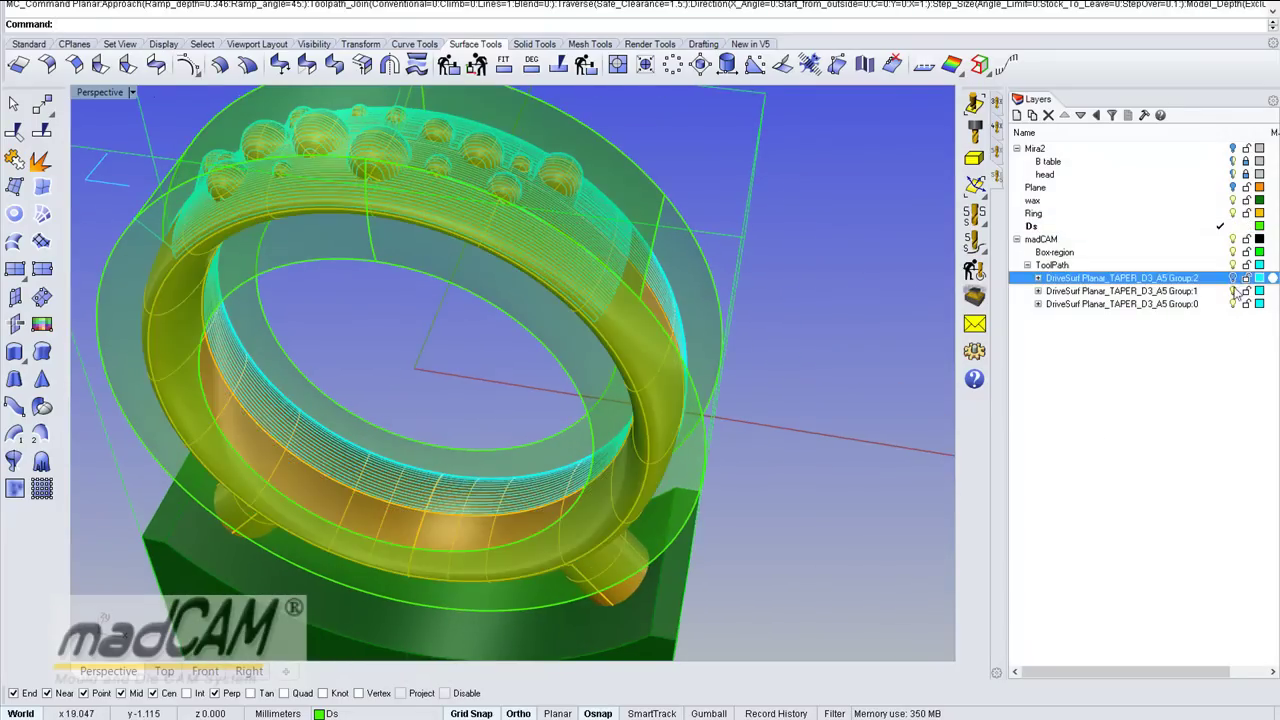
pyautogui.click(1233, 291)
pyautogui.moveTo(738, 400); pyautogui.dragTo(816, 402, button='right')
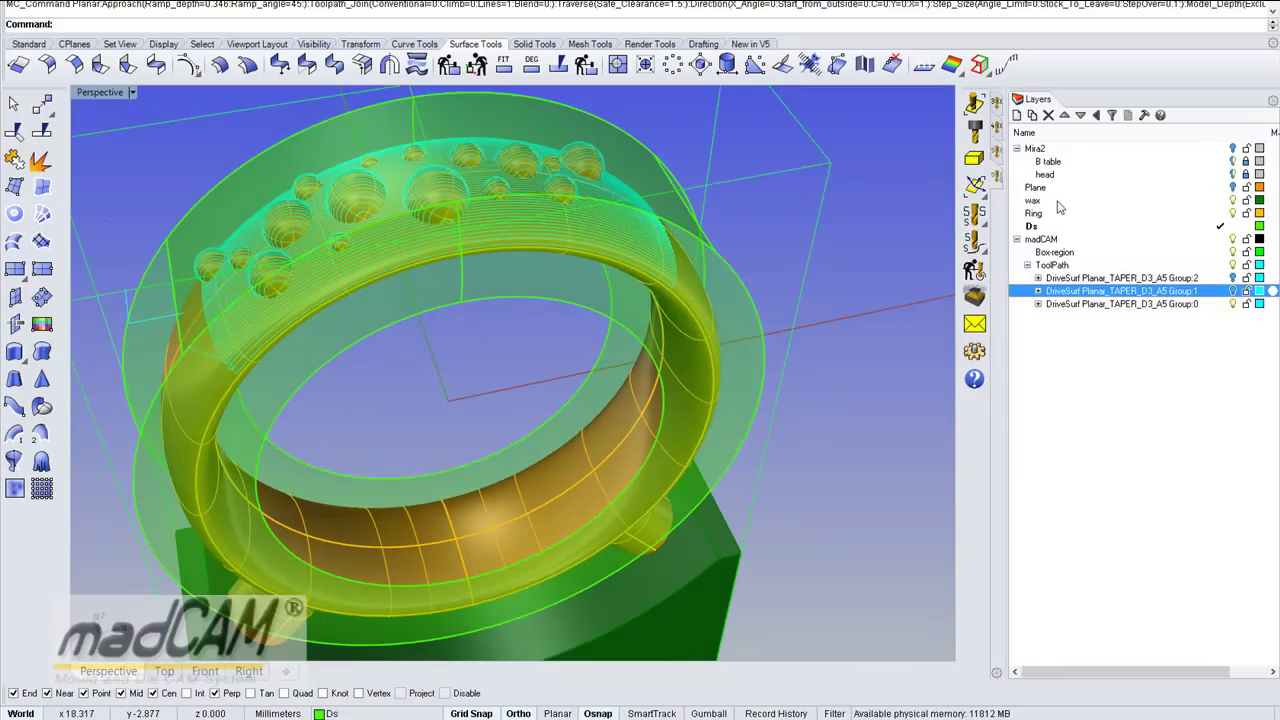
pyautogui.click(1233, 214)
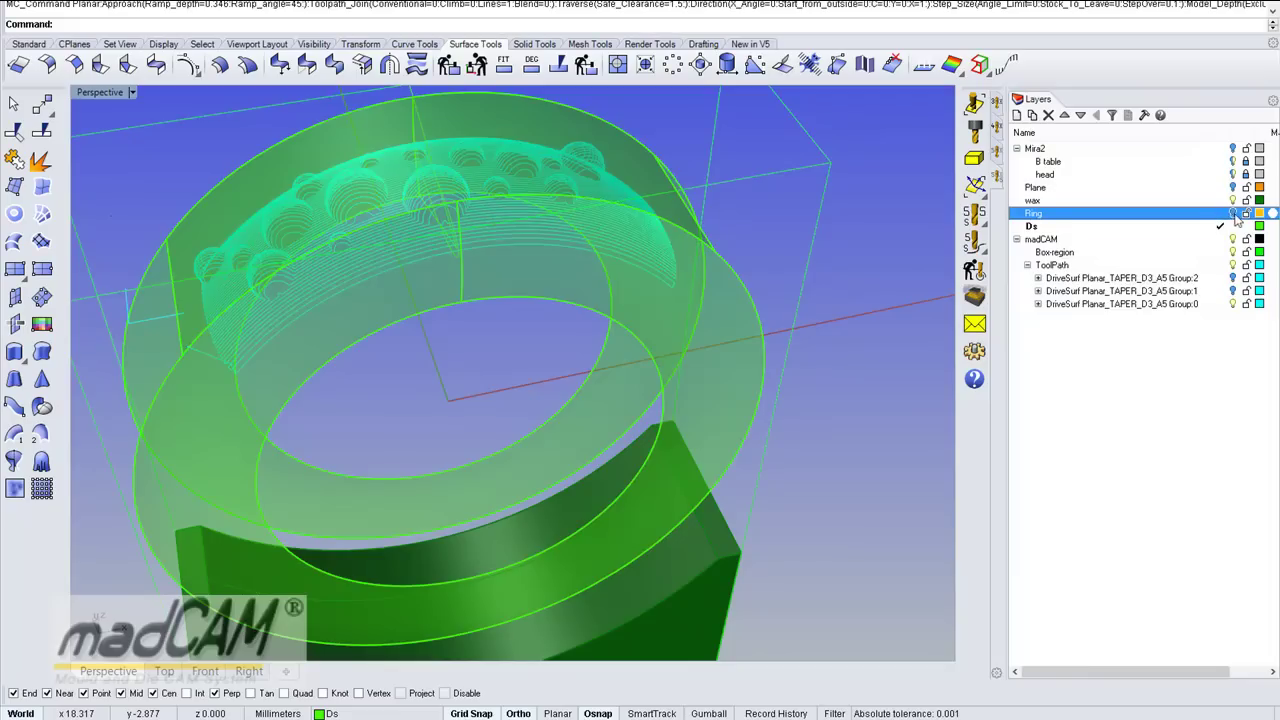
pyautogui.click(1221, 214)
pyautogui.click(1233, 227)
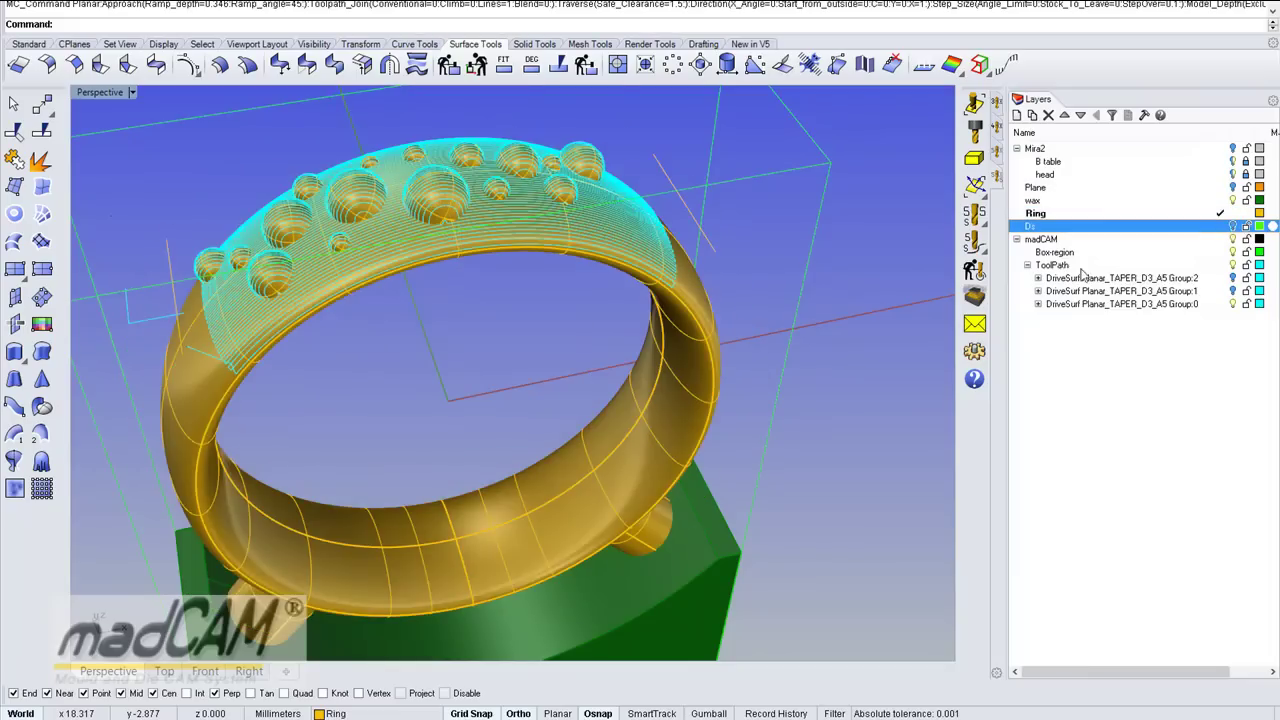
# Step: Play the cut simulation of the bead toolpath at adjusted speeds and examine the tool and machine motion from several angles
pyautogui.scroll(-4, 866, 345)
pyautogui.click(975, 296)
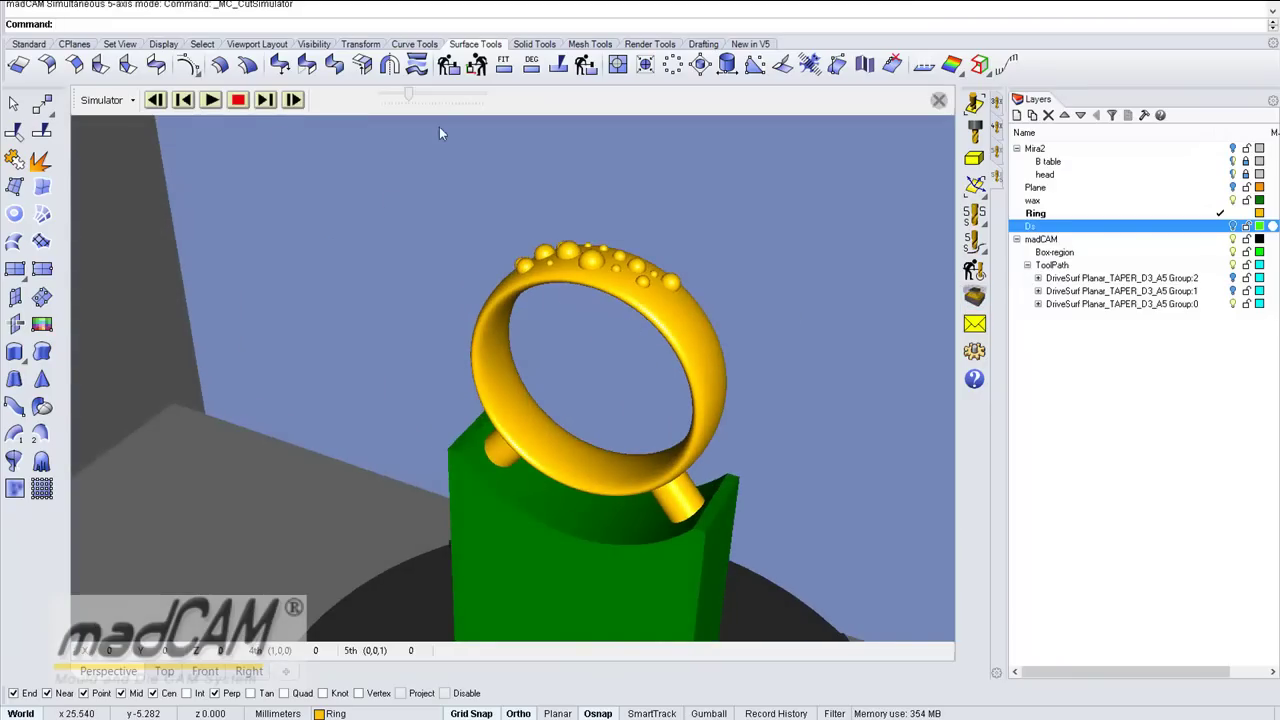
pyautogui.moveTo(407, 96); pyautogui.dragTo(380, 99)
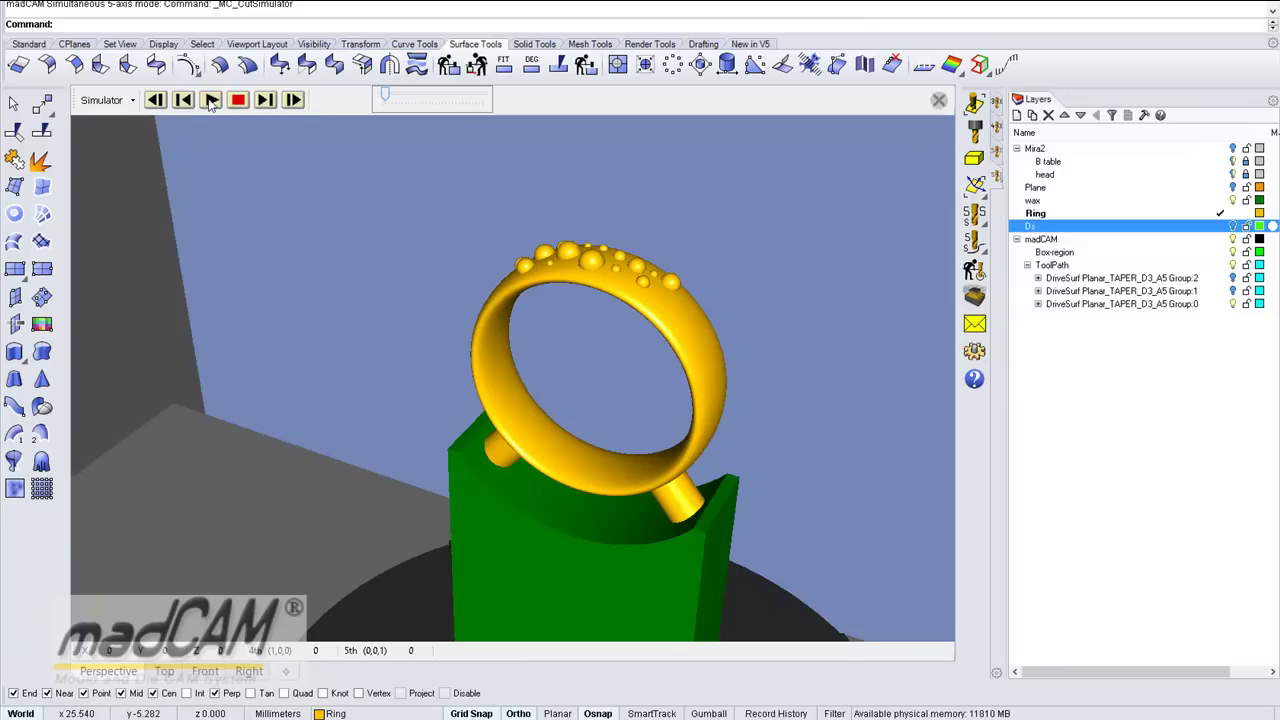
pyautogui.click(210, 99)
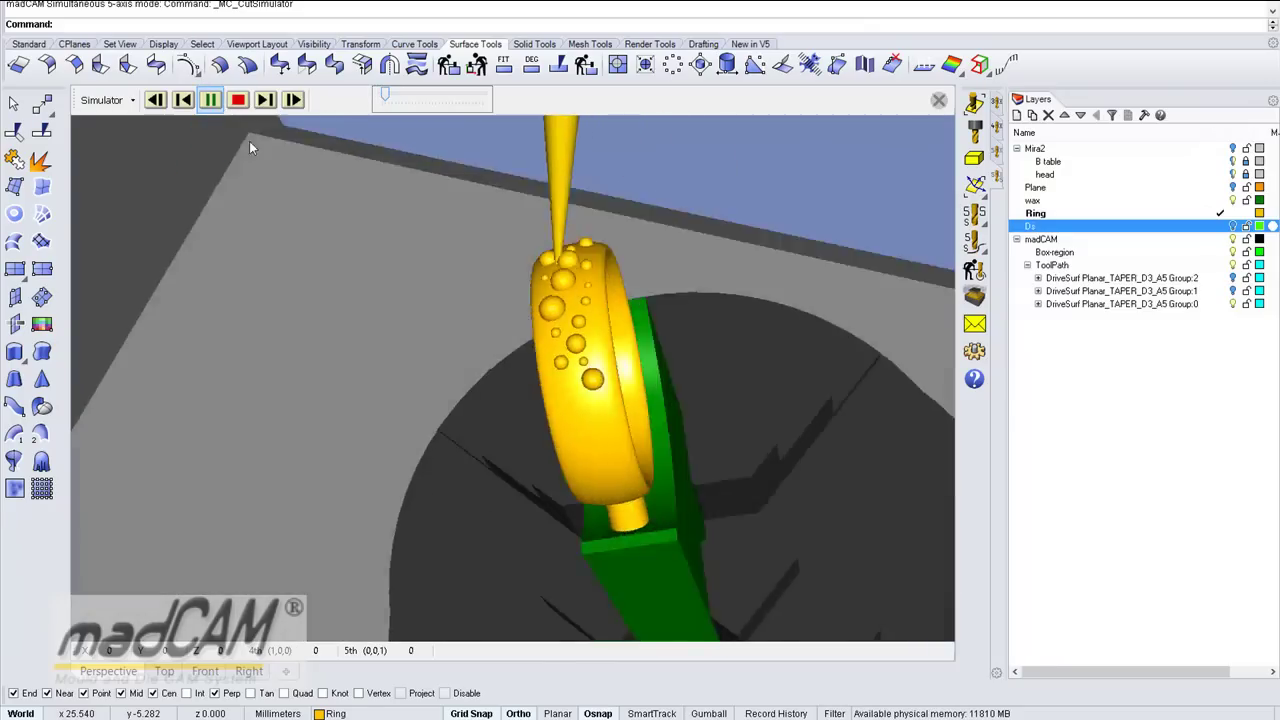
pyautogui.scroll(-5, 582, 263)
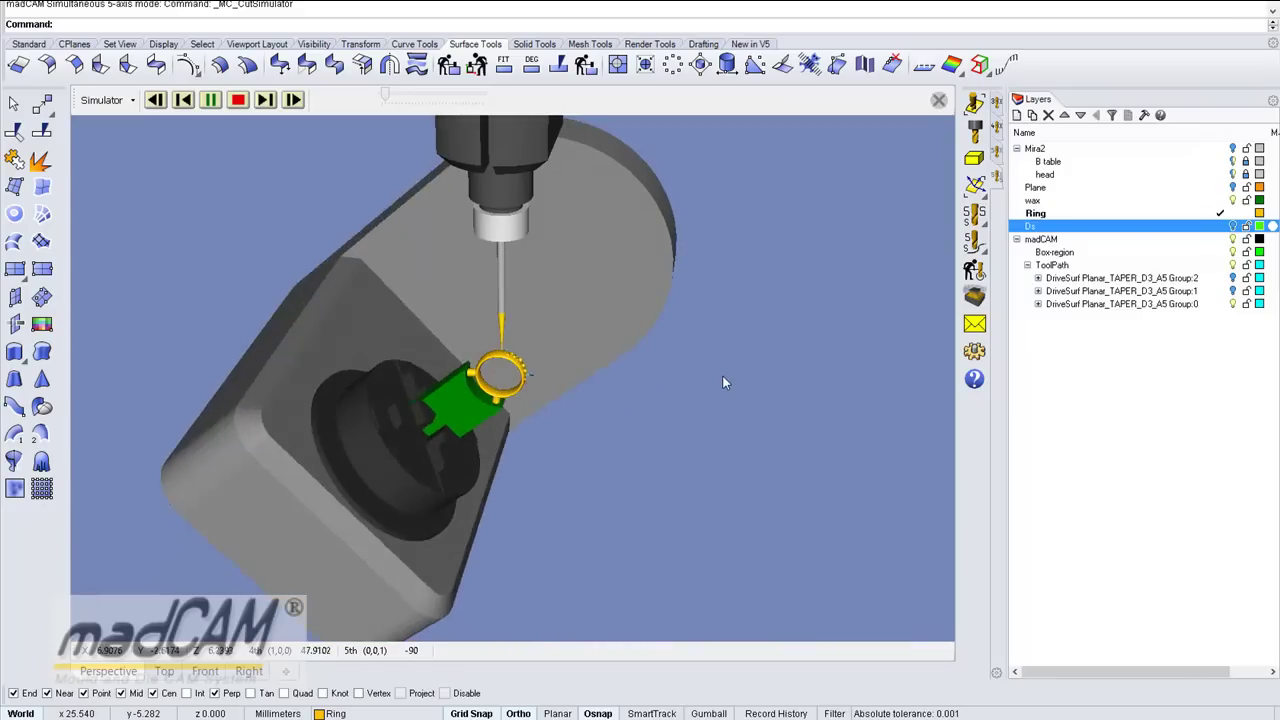
pyautogui.moveTo(605, 382); pyautogui.dragTo(675, 333, button='right')
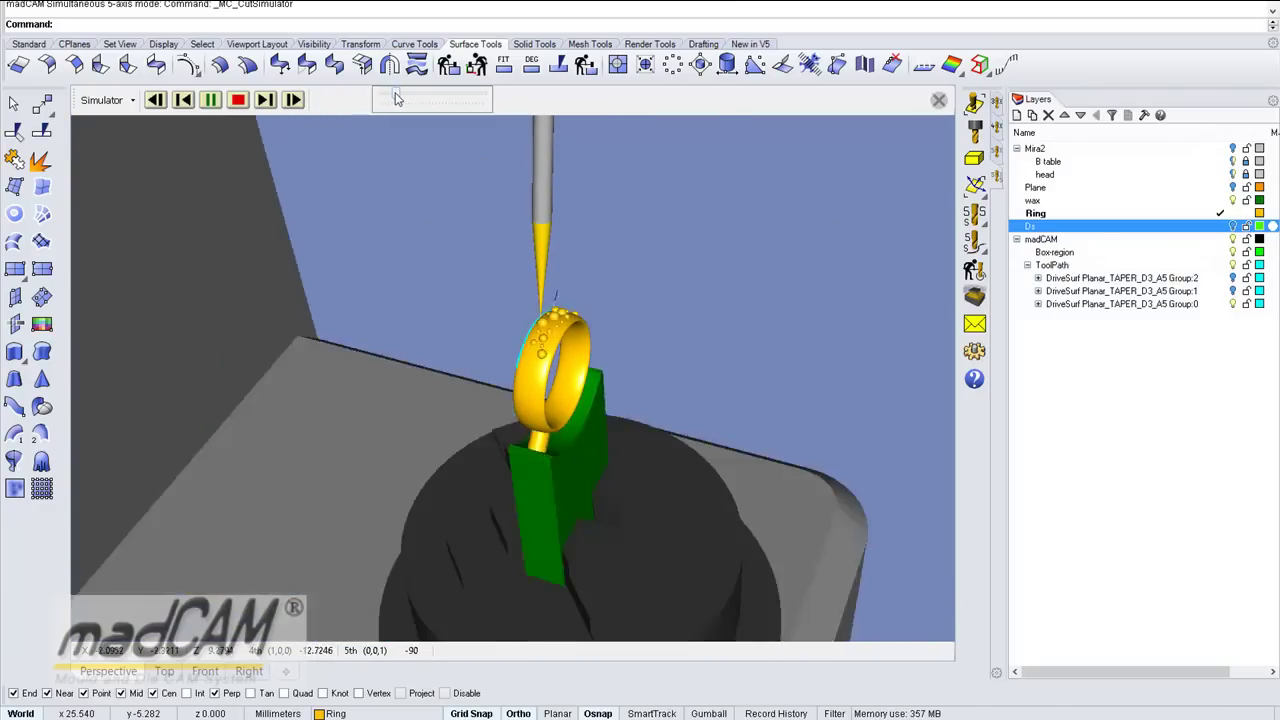
pyautogui.scroll(5, 558, 323)
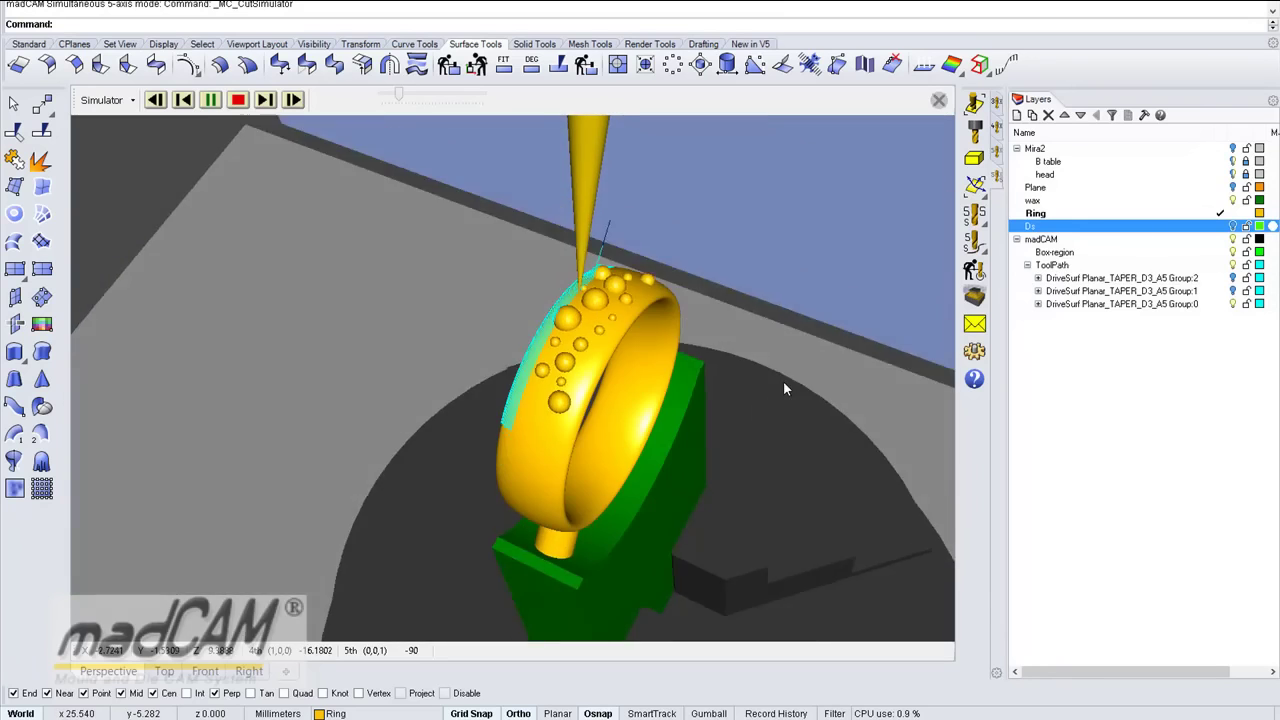
pyautogui.moveTo(783, 381); pyautogui.dragTo(688, 378, button='right')
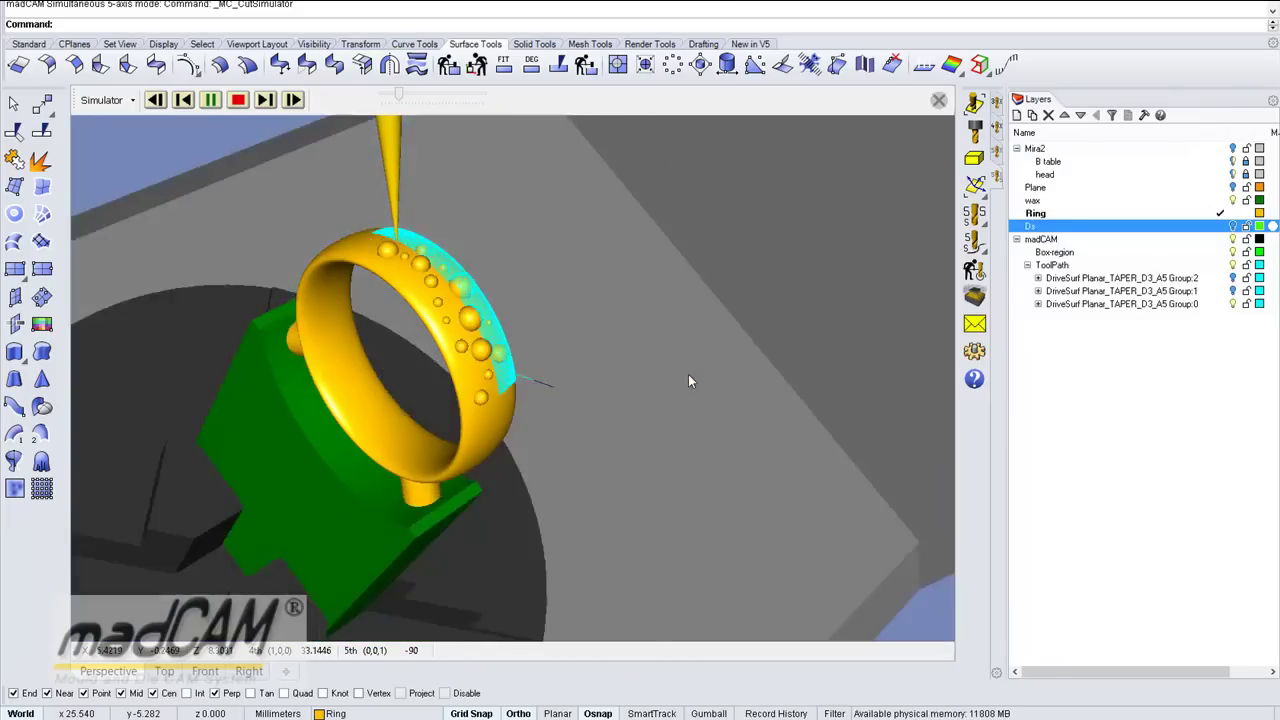
pyautogui.moveTo(397, 101); pyautogui.dragTo(385, 97)
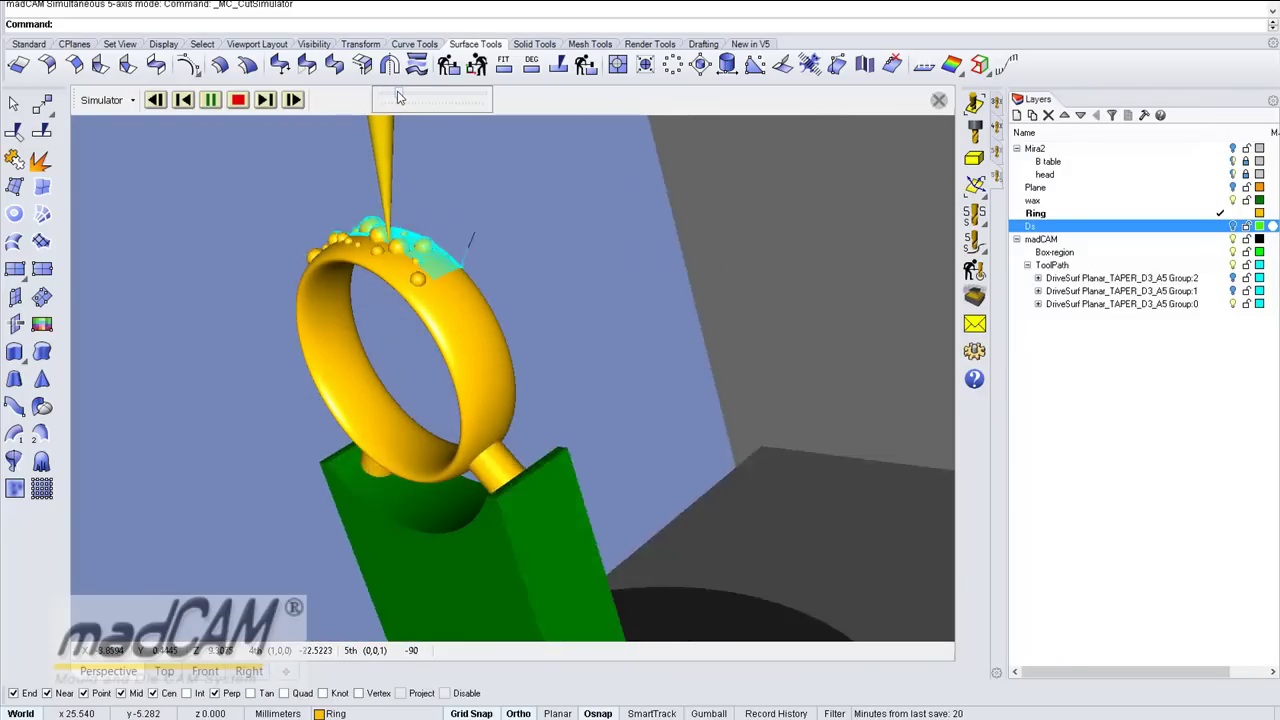
pyautogui.scroll(-10, 514, 309)
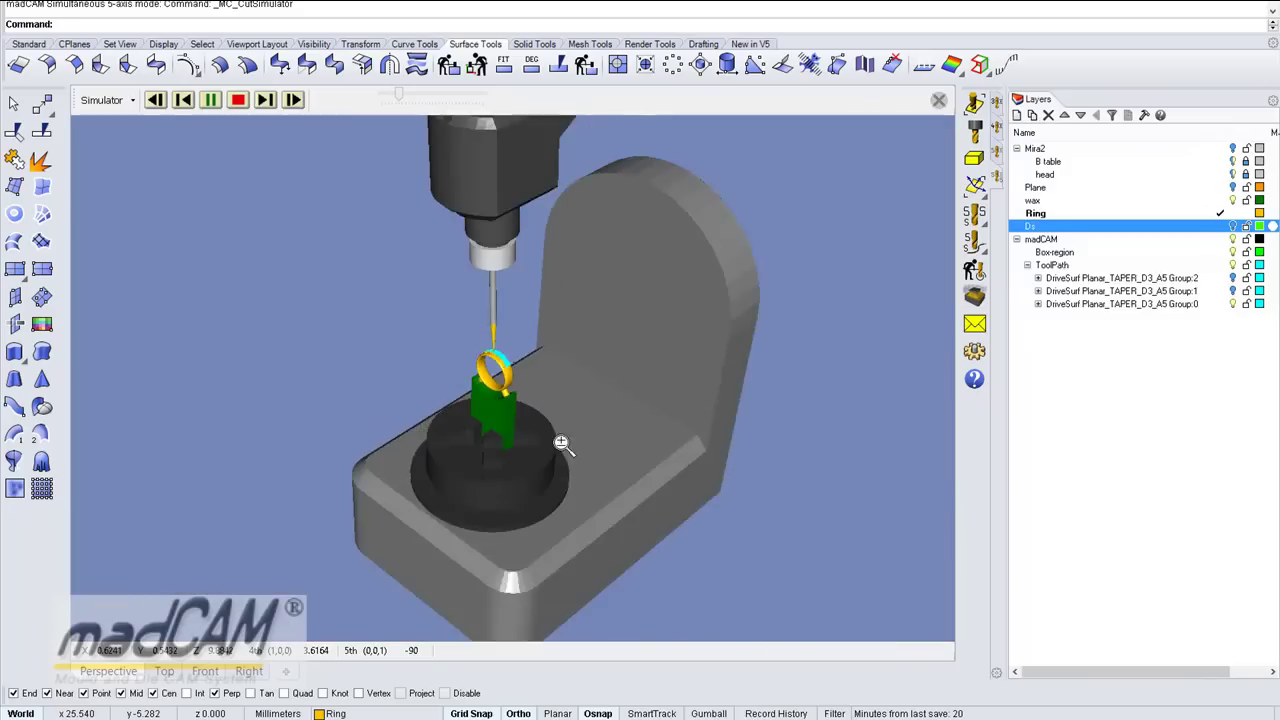